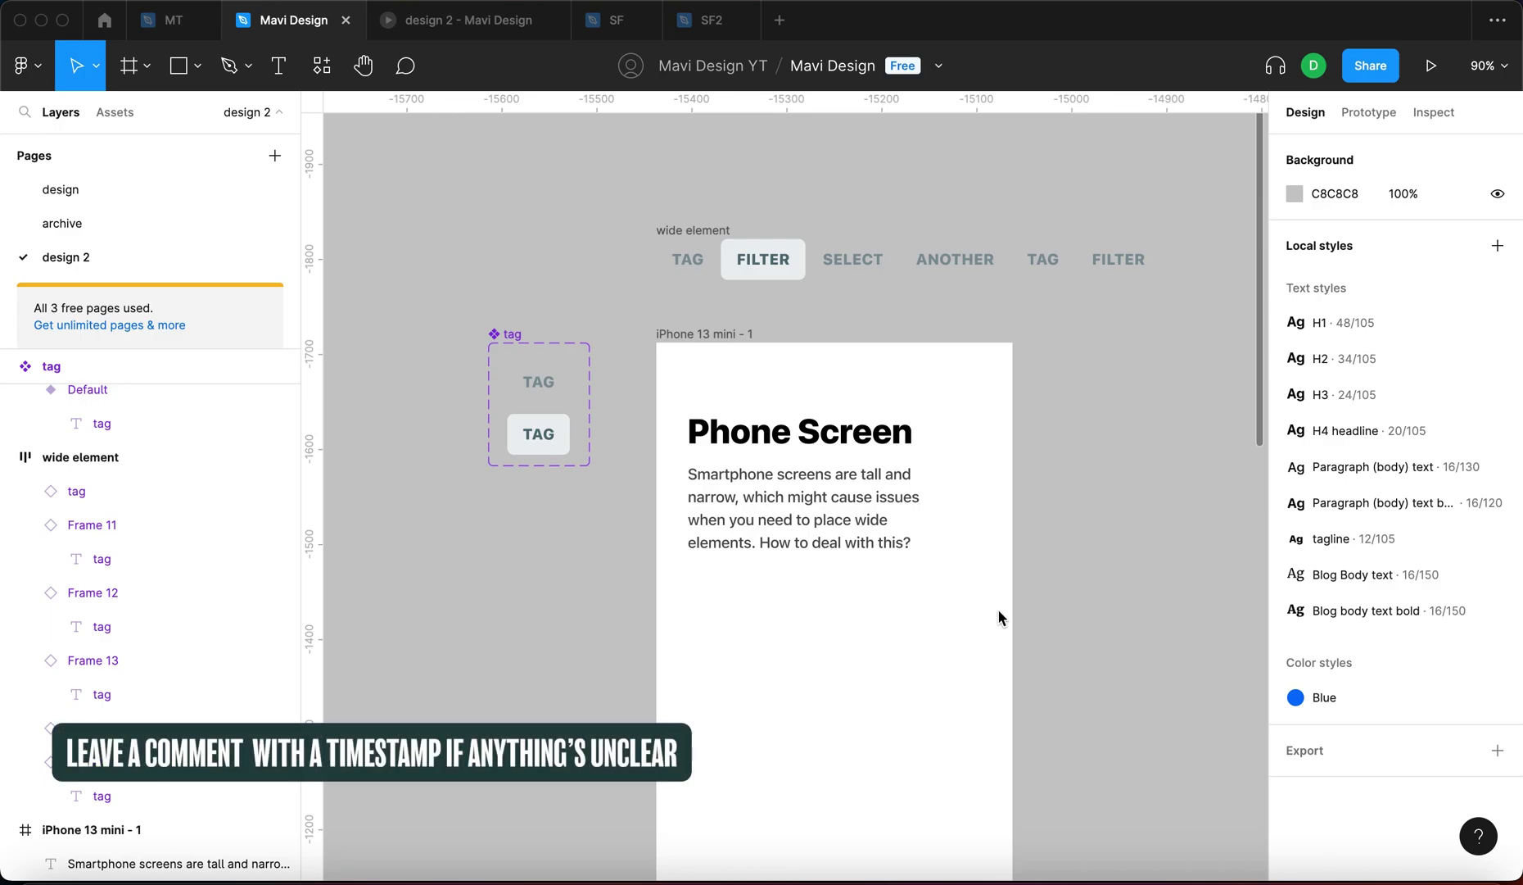
# Alt-drag a copy of the 'wide element' tag row down into the iPhone 13 mini screen
pyautogui.moveTo(1038, 653); pyautogui.dragTo(997, 624)
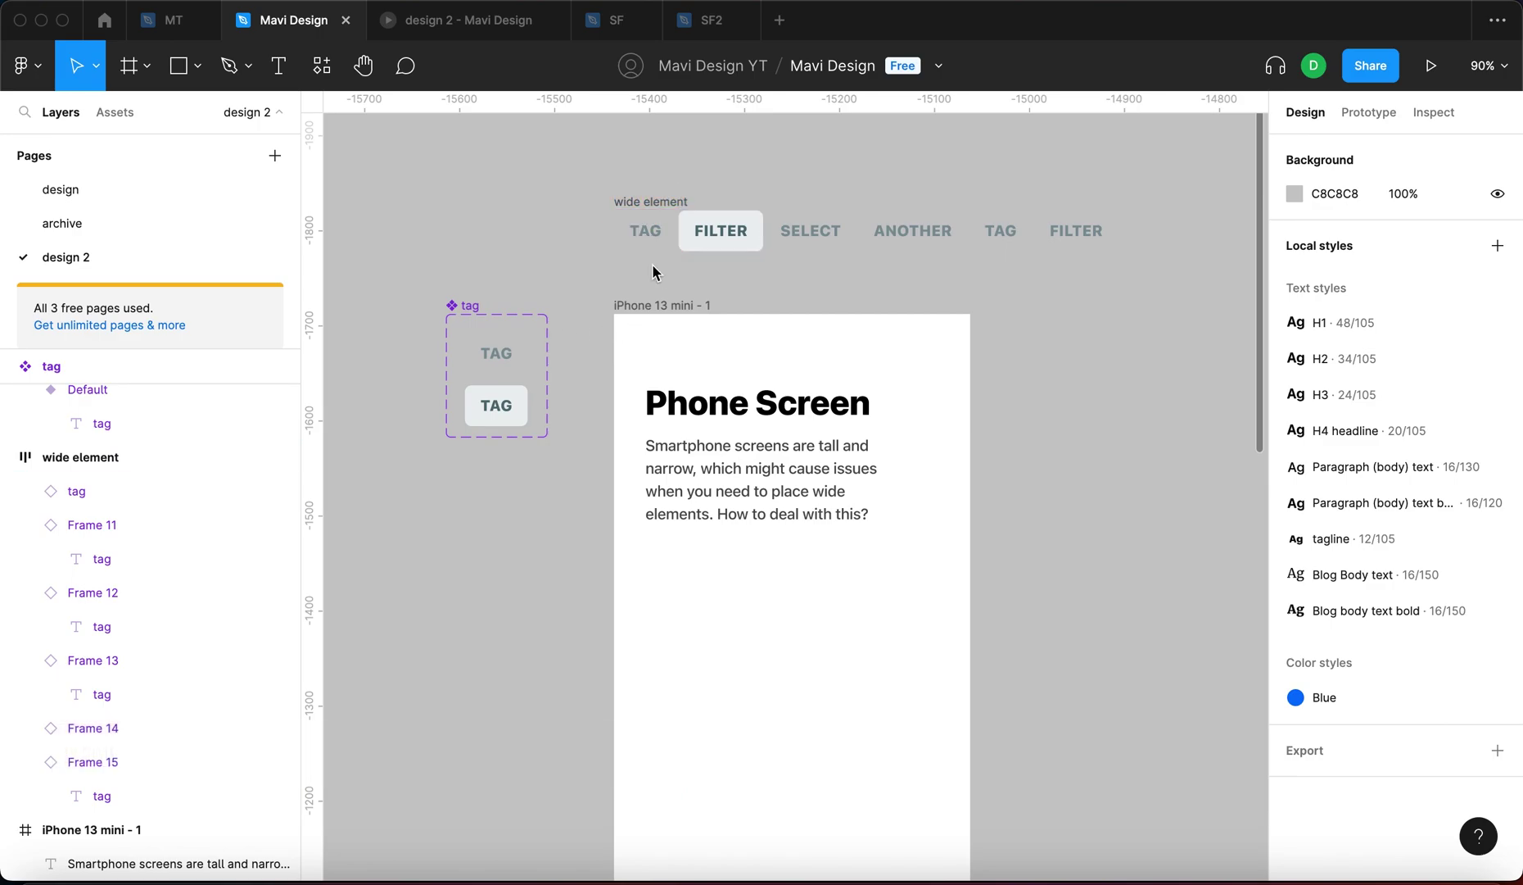
pyautogui.click(659, 201)
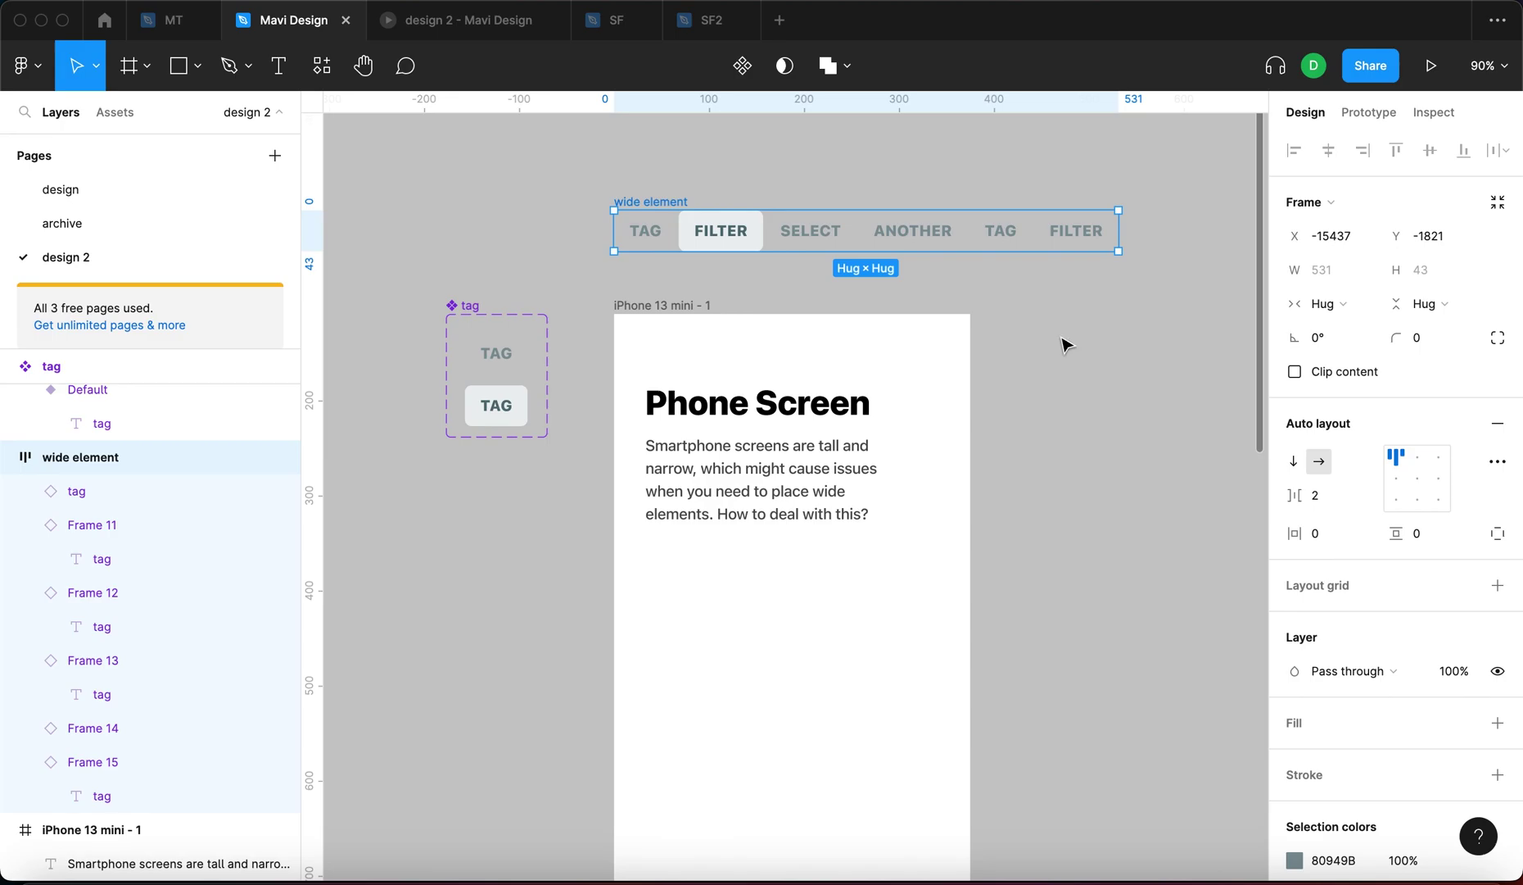
pyautogui.press('Escape')
pyautogui.keyDown('super'); pyautogui.click(726, 235); pyautogui.keyUp('super')
pyautogui.click(827, 194)
pyautogui.click(646, 231)
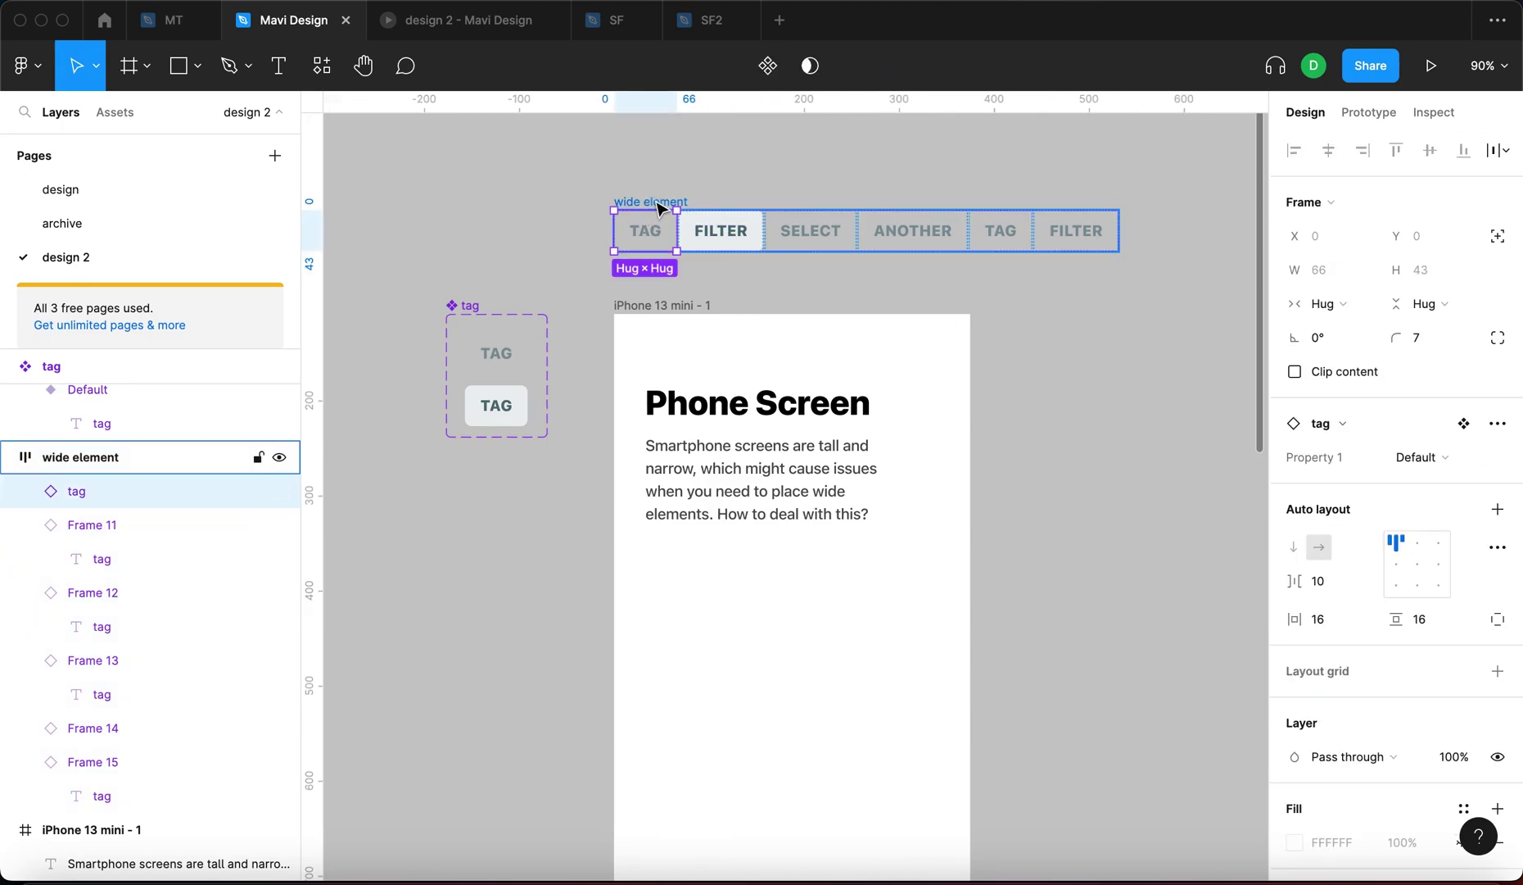
pyautogui.click(659, 205)
pyautogui.moveTo(663, 208); pyautogui.dragTo(706, 567)
# Scale the copy with K to 0.66x (350.8 wide) and view it in prototype preview
pyautogui.click(649, 202)
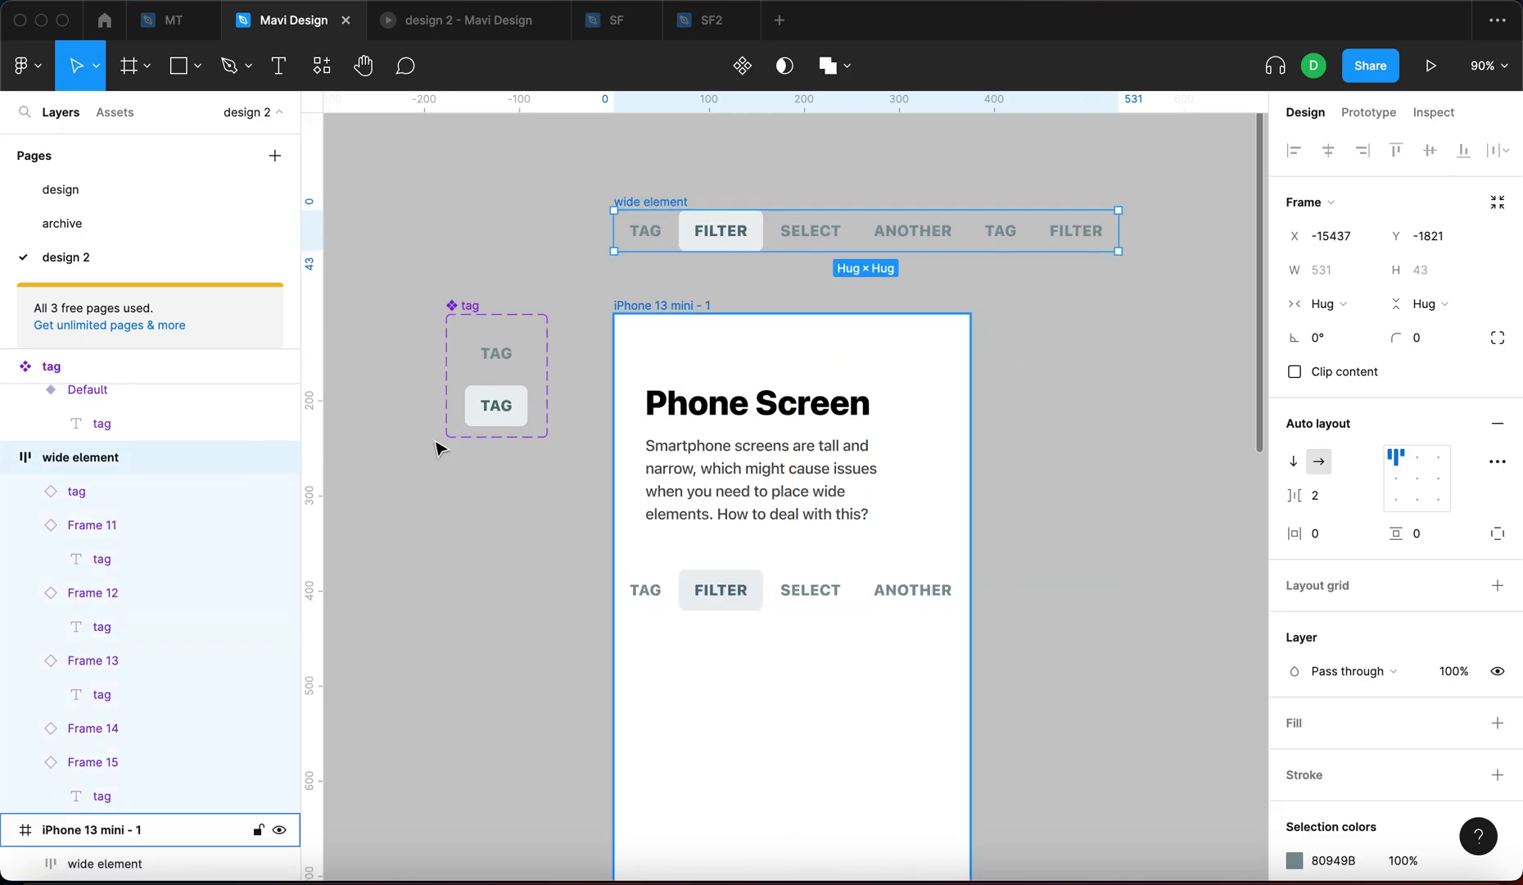
pyautogui.click(924, 575)
pyautogui.press('k')
pyautogui.moveTo(1119, 590); pyautogui.dragTo(912, 612)
pyautogui.click(892, 692)
pyautogui.click(891, 605)
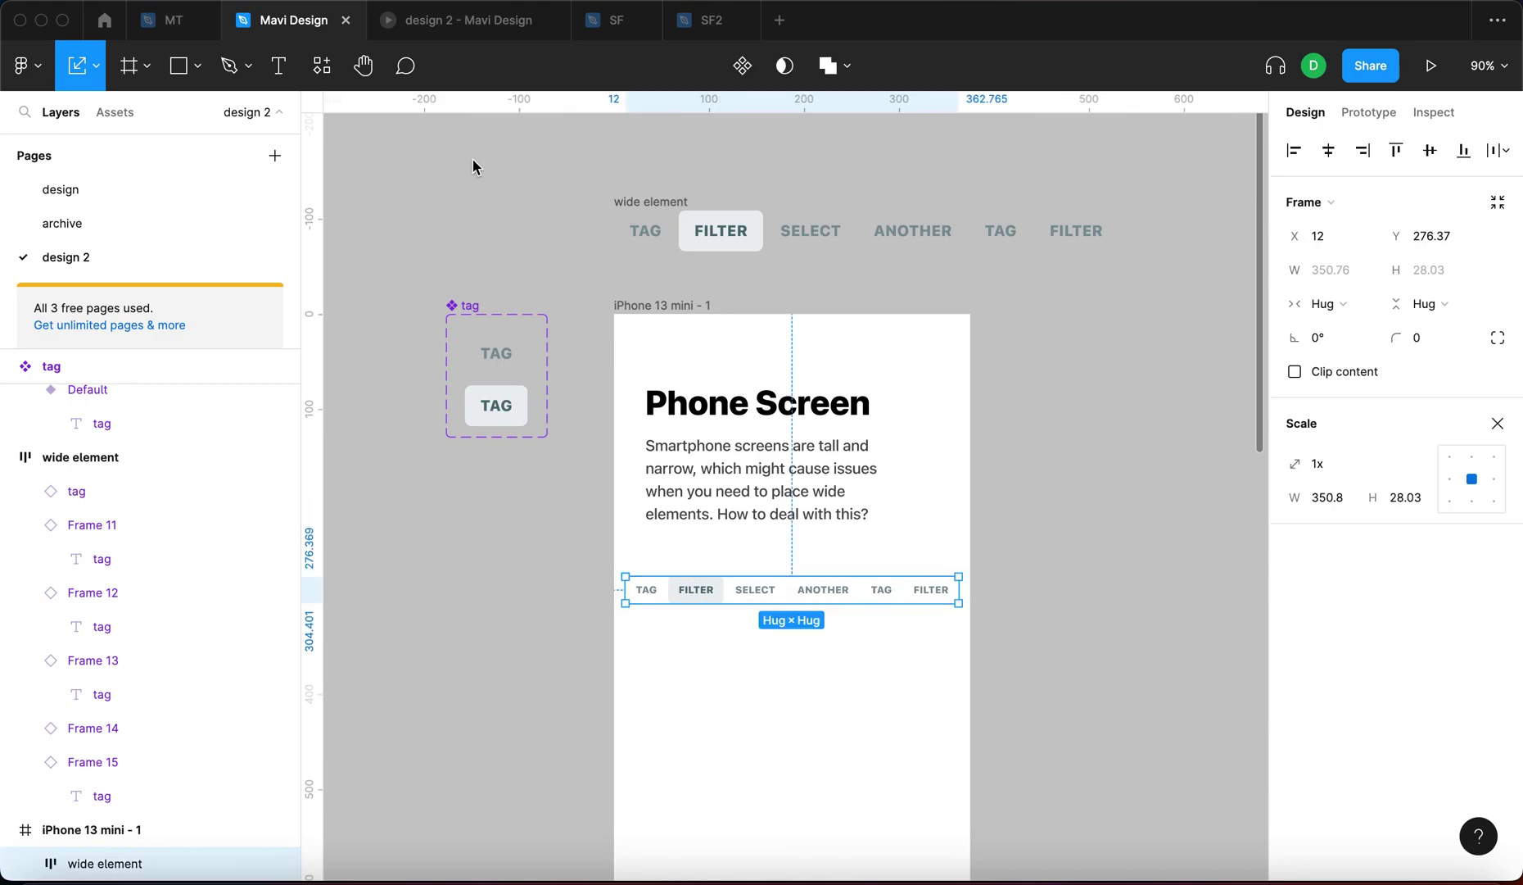
pyautogui.click(492, 19)
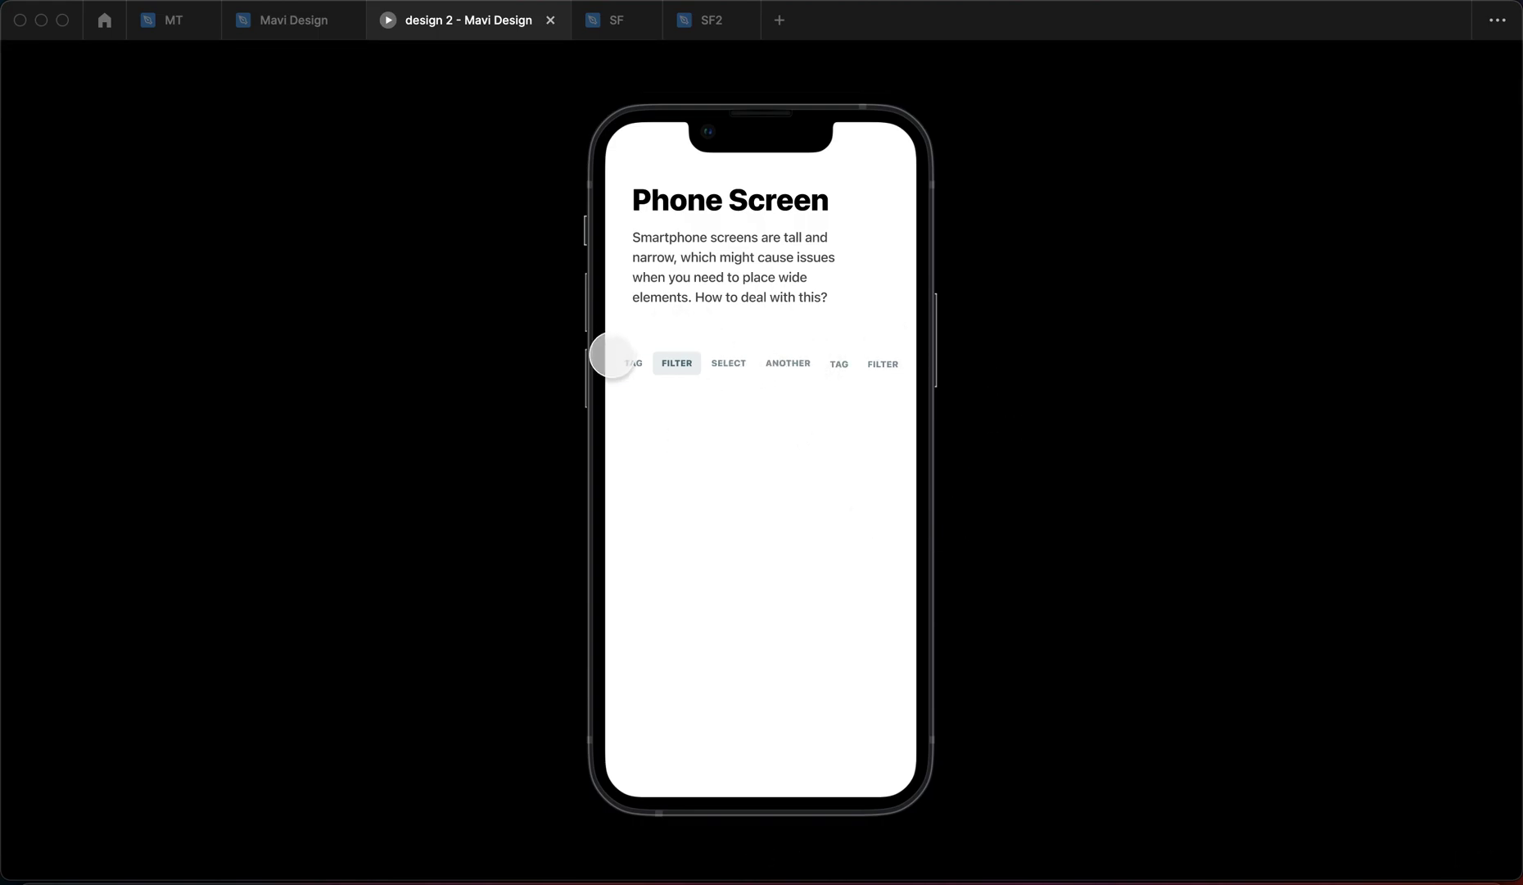
# Delete the phone copy and duplicate the TAG, ANOTHER and SELECT tags to lengthen the row
pyautogui.click(308, 34)
pyautogui.press('BackSpace')
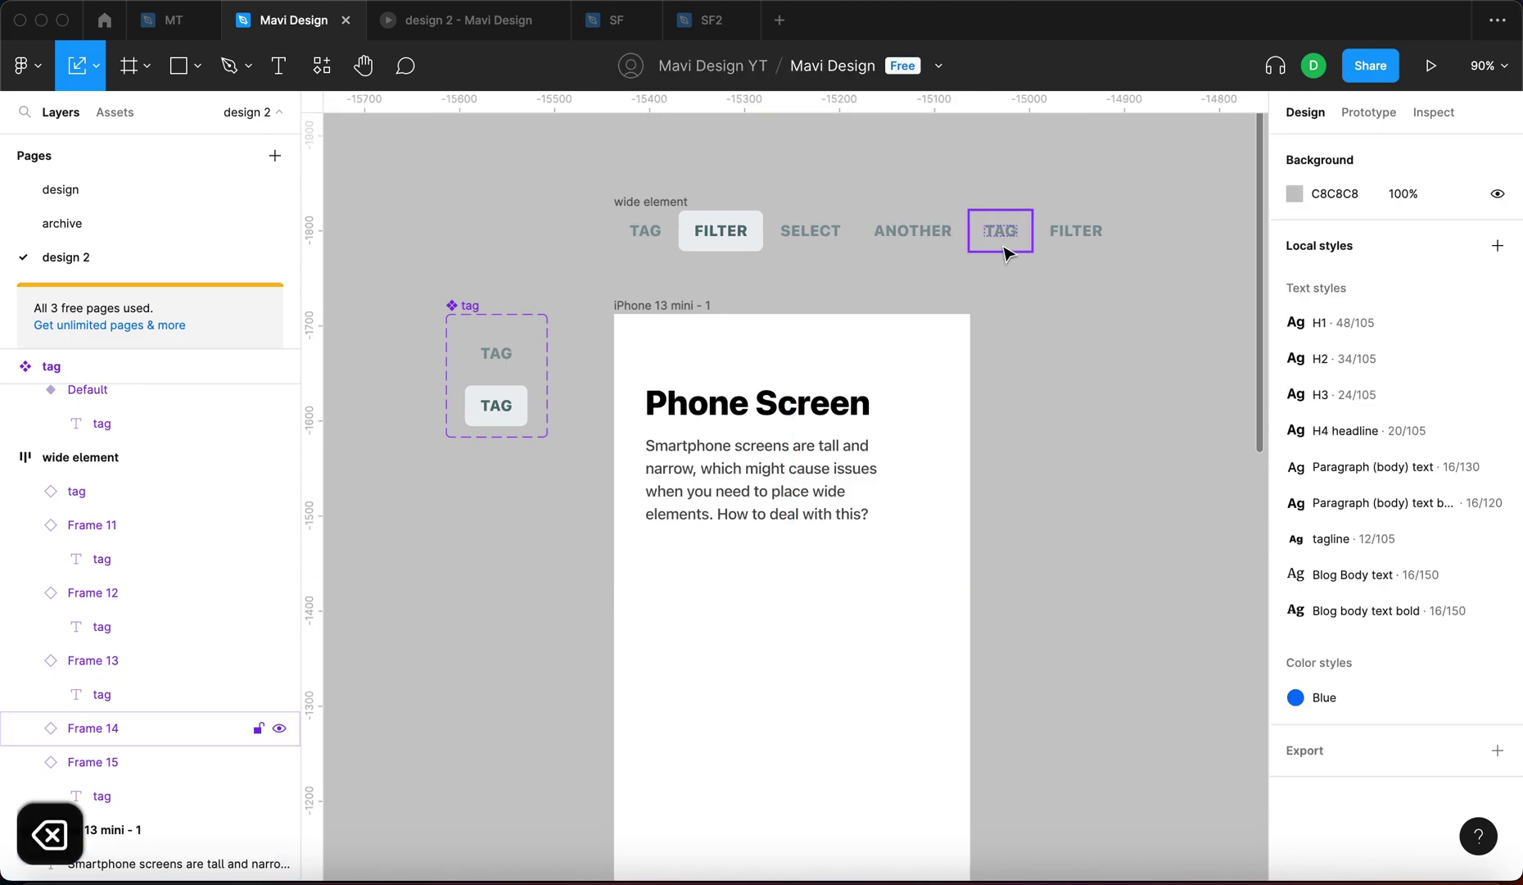
pyautogui.click(1006, 246)
pyautogui.keyDown('shift'); pyautogui.click(913, 231); pyautogui.keyUp('shift')
pyautogui.keyDown('shift'); pyautogui.click(823, 231); pyautogui.keyUp('shift')
pyautogui.press('super+d')
pyautogui.press('super+d')
pyautogui.click(989, 180)
# Bring back a scaled copy of the lengthened row in the phone and preview it as a prototype
pyautogui.scroll(-5, 989, 180)
pyautogui.scroll(2, 822, 189)
pyautogui.click(822, 188)
pyautogui.press('super+y')
pyautogui.press('super+y')
pyautogui.press('super+z')
pyautogui.moveTo(1107, 461); pyautogui.dragTo(713, 474)
pyautogui.press('Escape')
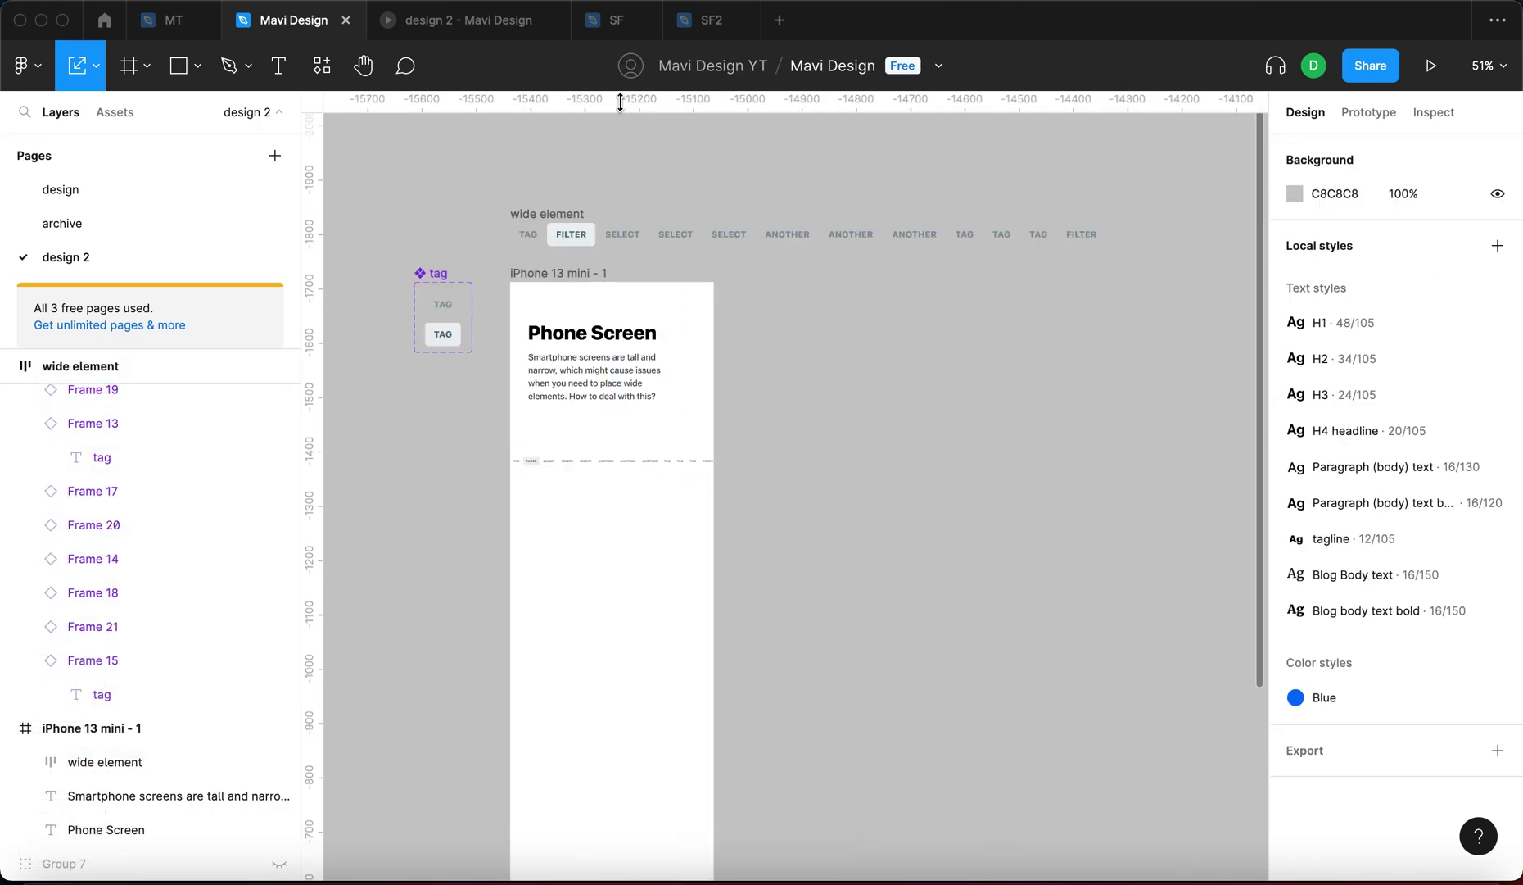
pyautogui.click(457, 22)
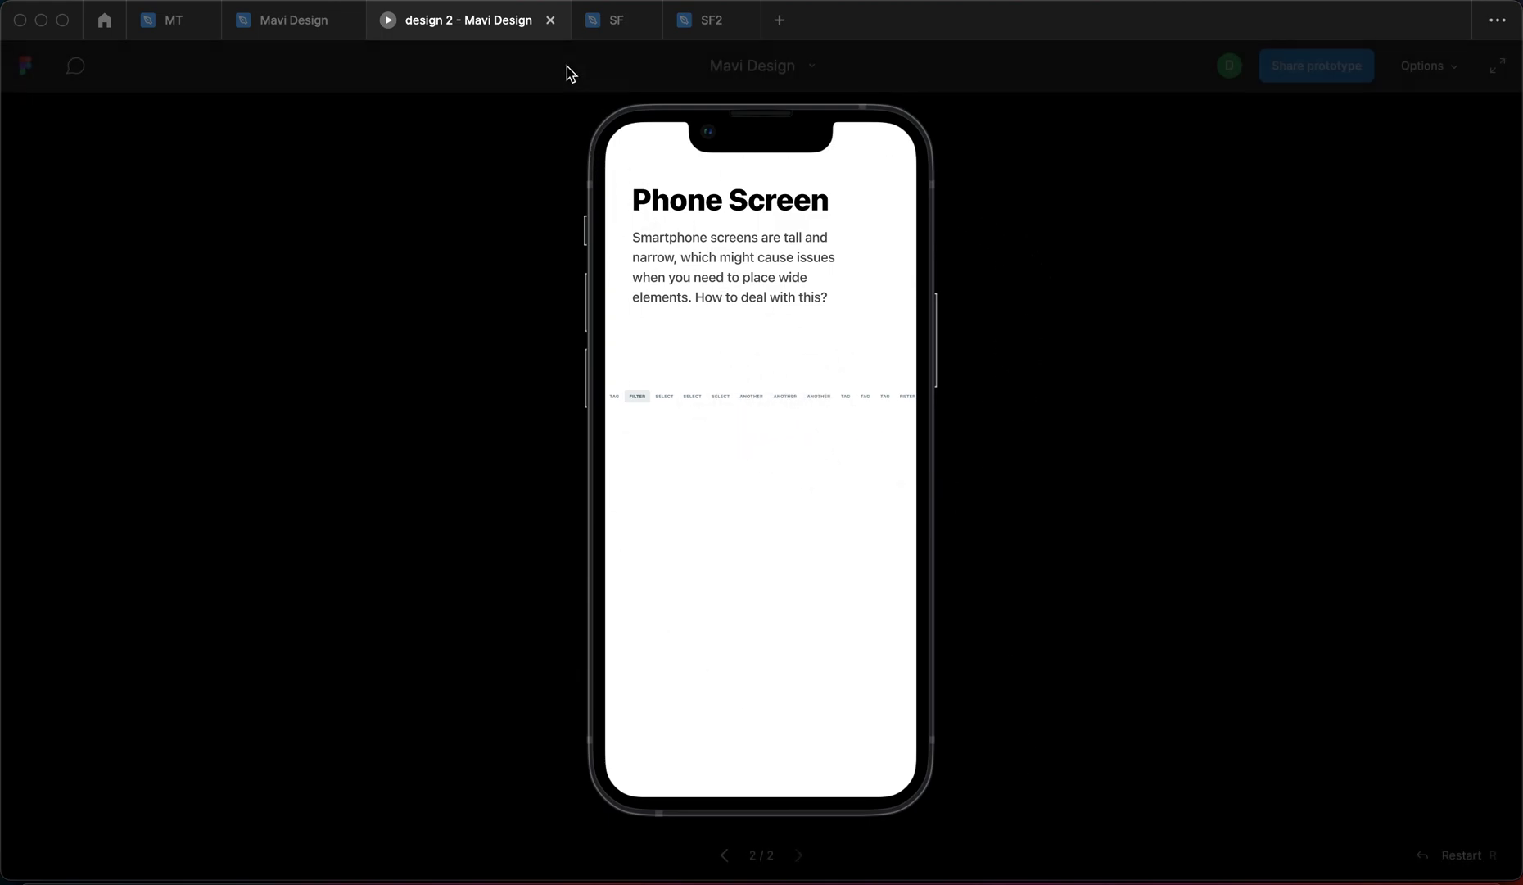
# Delete the scaled row from the phone, keeping only the original 1097-wide row
pyautogui.hotkey('ctrl', 'shift', 'Tab')
pyautogui.press('BackSpace')
pyautogui.click(571, 234)
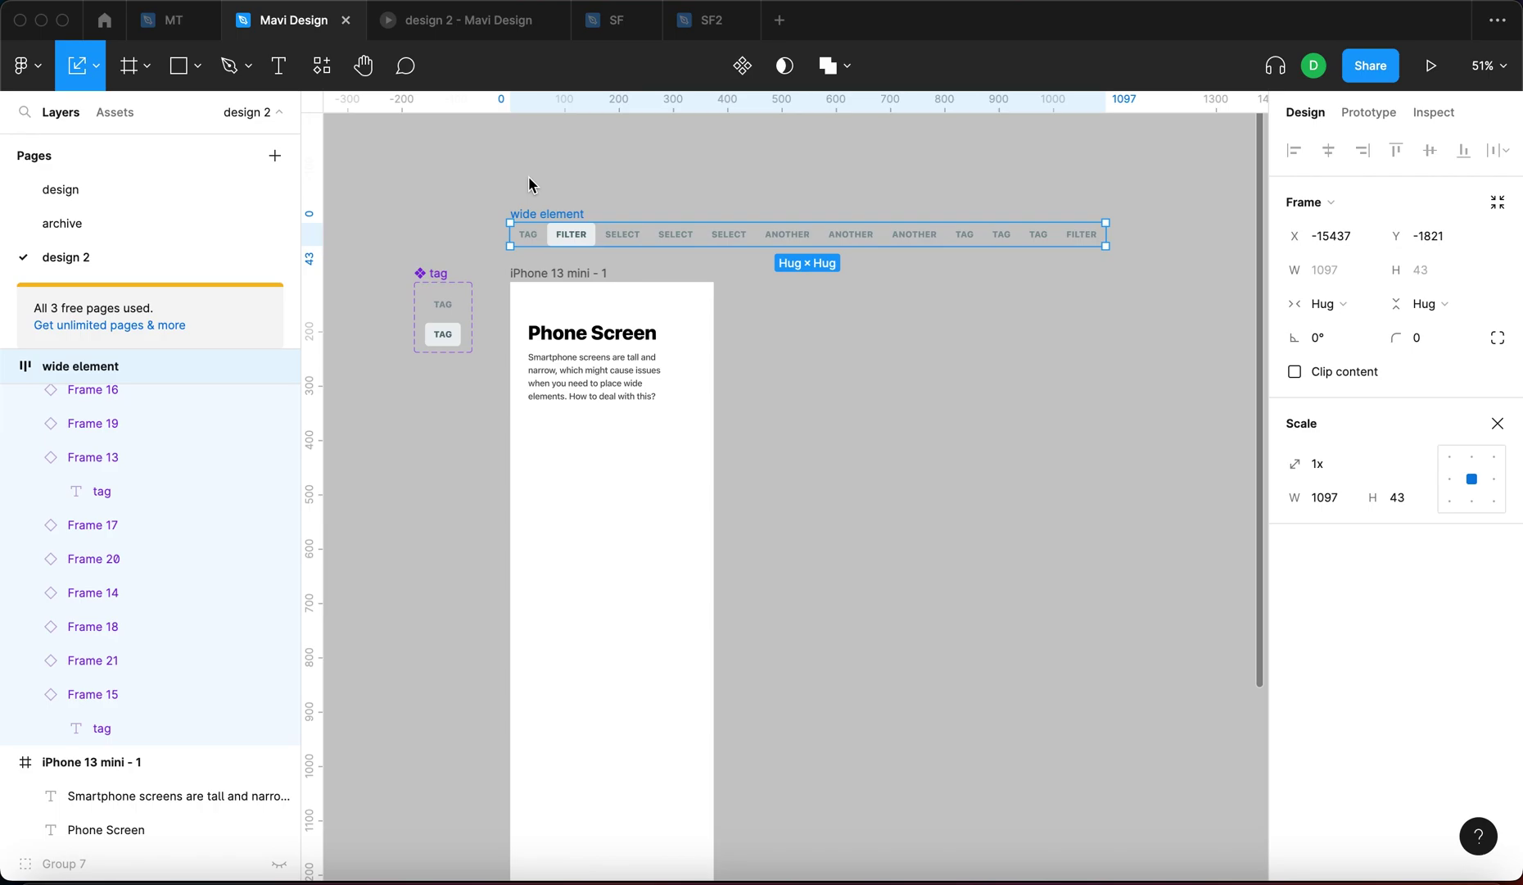
# Drag the 'wide element' row slightly up and to the right above the phone
pyautogui.click(529, 183)
pyautogui.moveTo(548, 205); pyautogui.dragTo(555, 186)
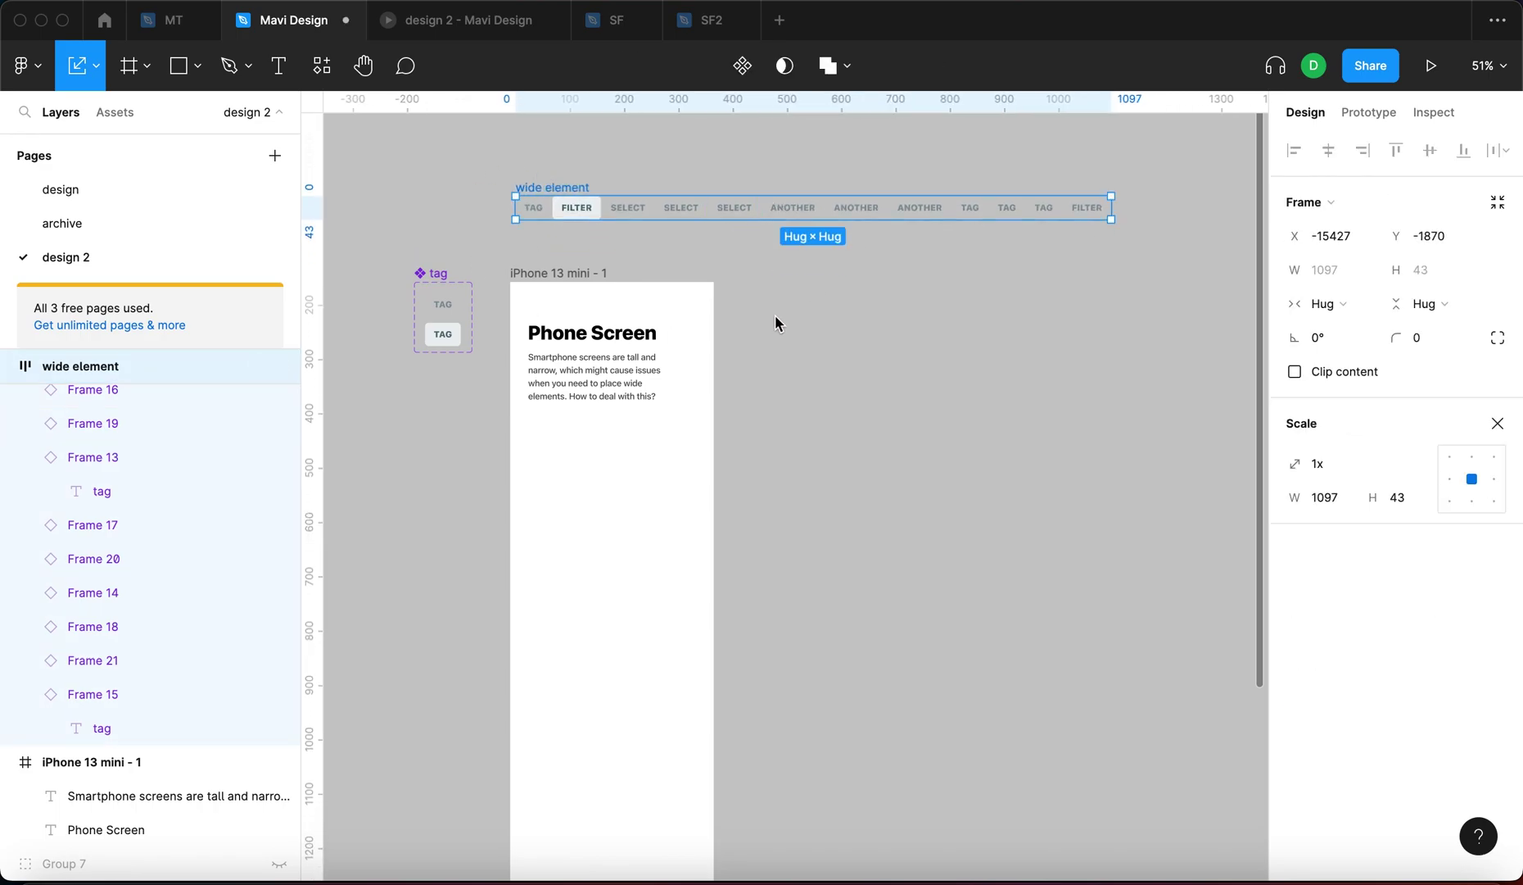
pyautogui.click(800, 326)
# Pan around the canvas inspecting the tag components, then reselect the twelve-tag row
pyautogui.hscroll(-2, 766, 311)
pyautogui.scroll(5, 554, 276)
pyautogui.click(453, 290)
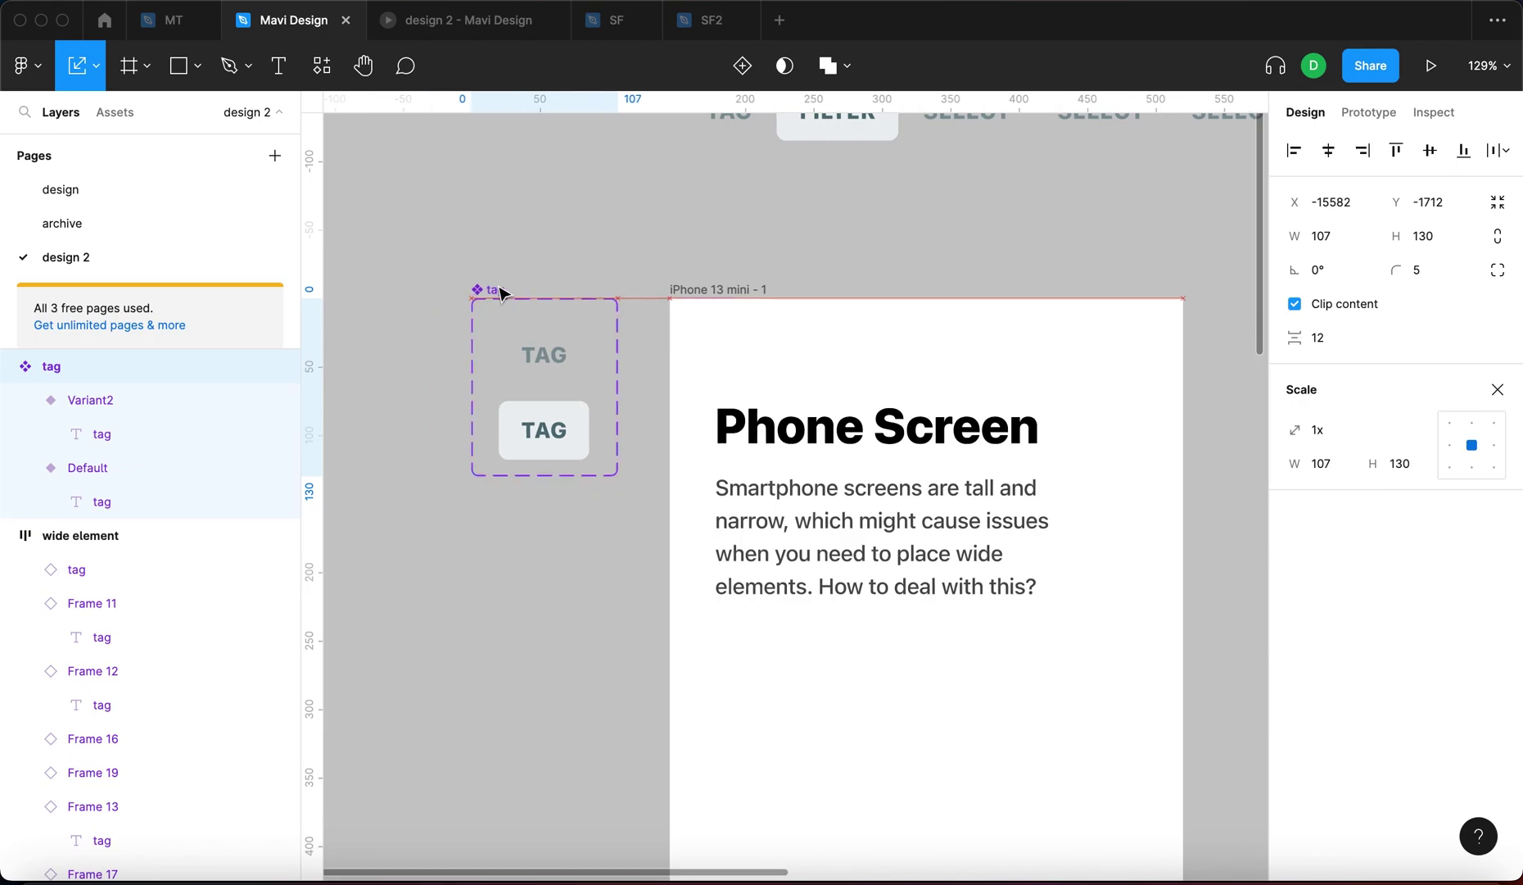
pyautogui.click(565, 262)
pyautogui.scroll(-3, 561, 369)
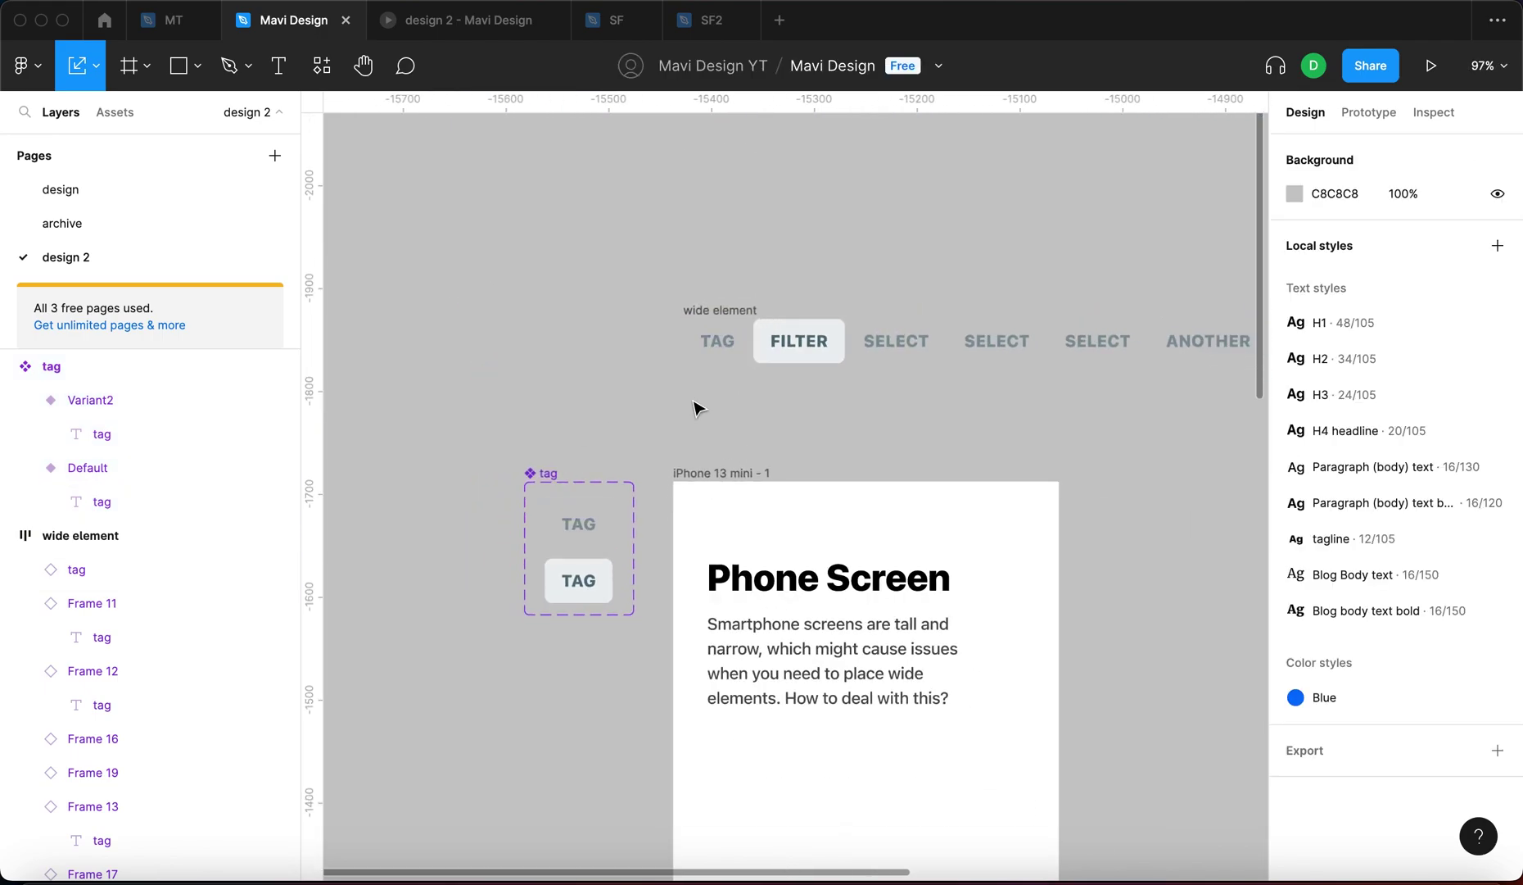
pyautogui.hscroll(2, 847, 425)
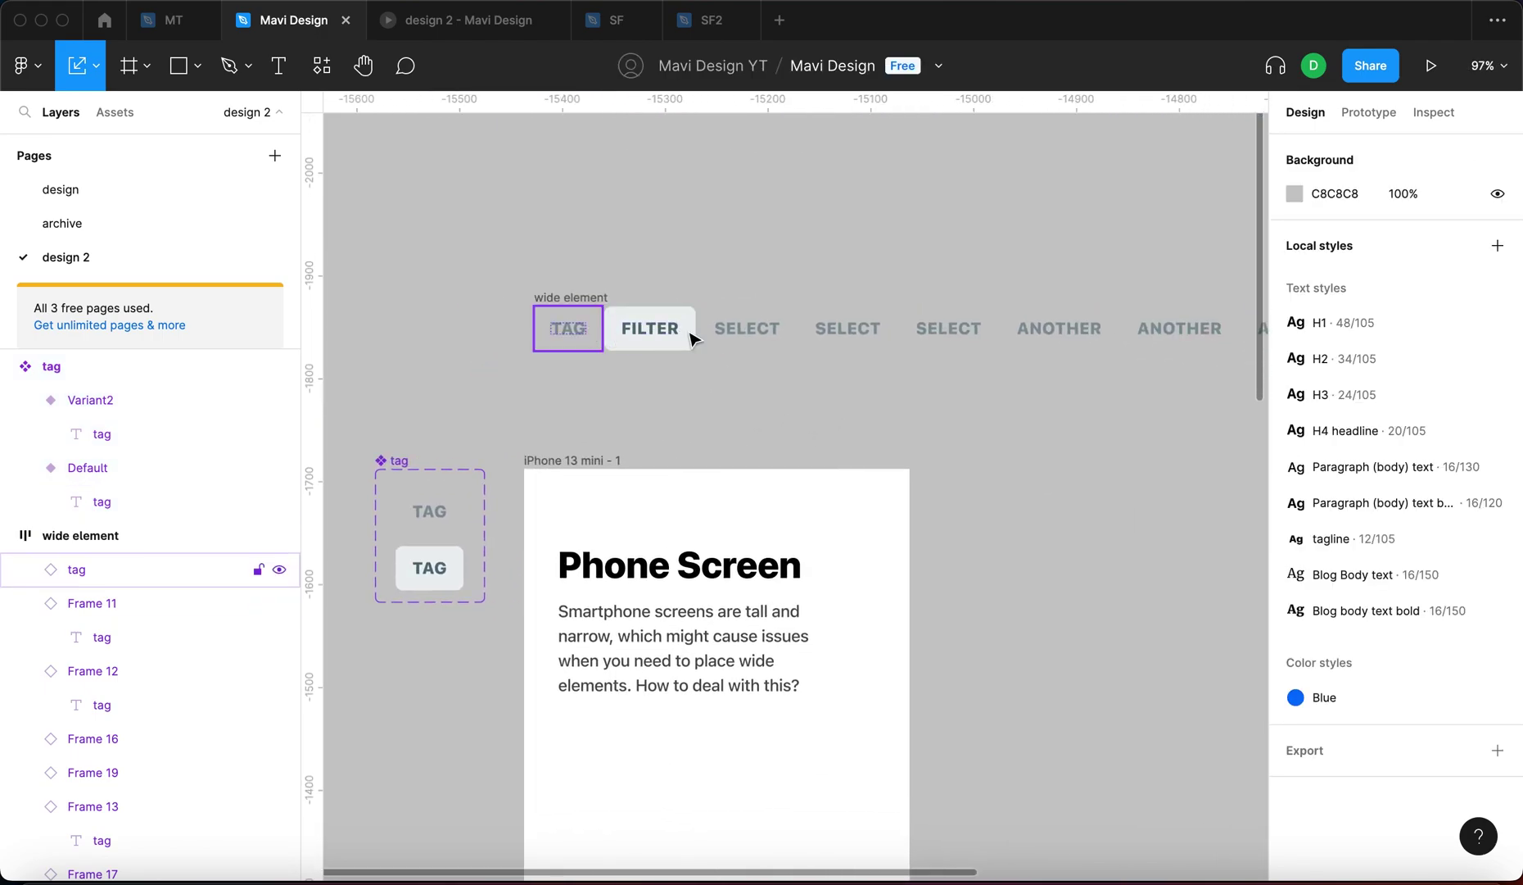
pyautogui.click(774, 335)
pyautogui.scroll(-3, 929, 365)
pyautogui.click(735, 320)
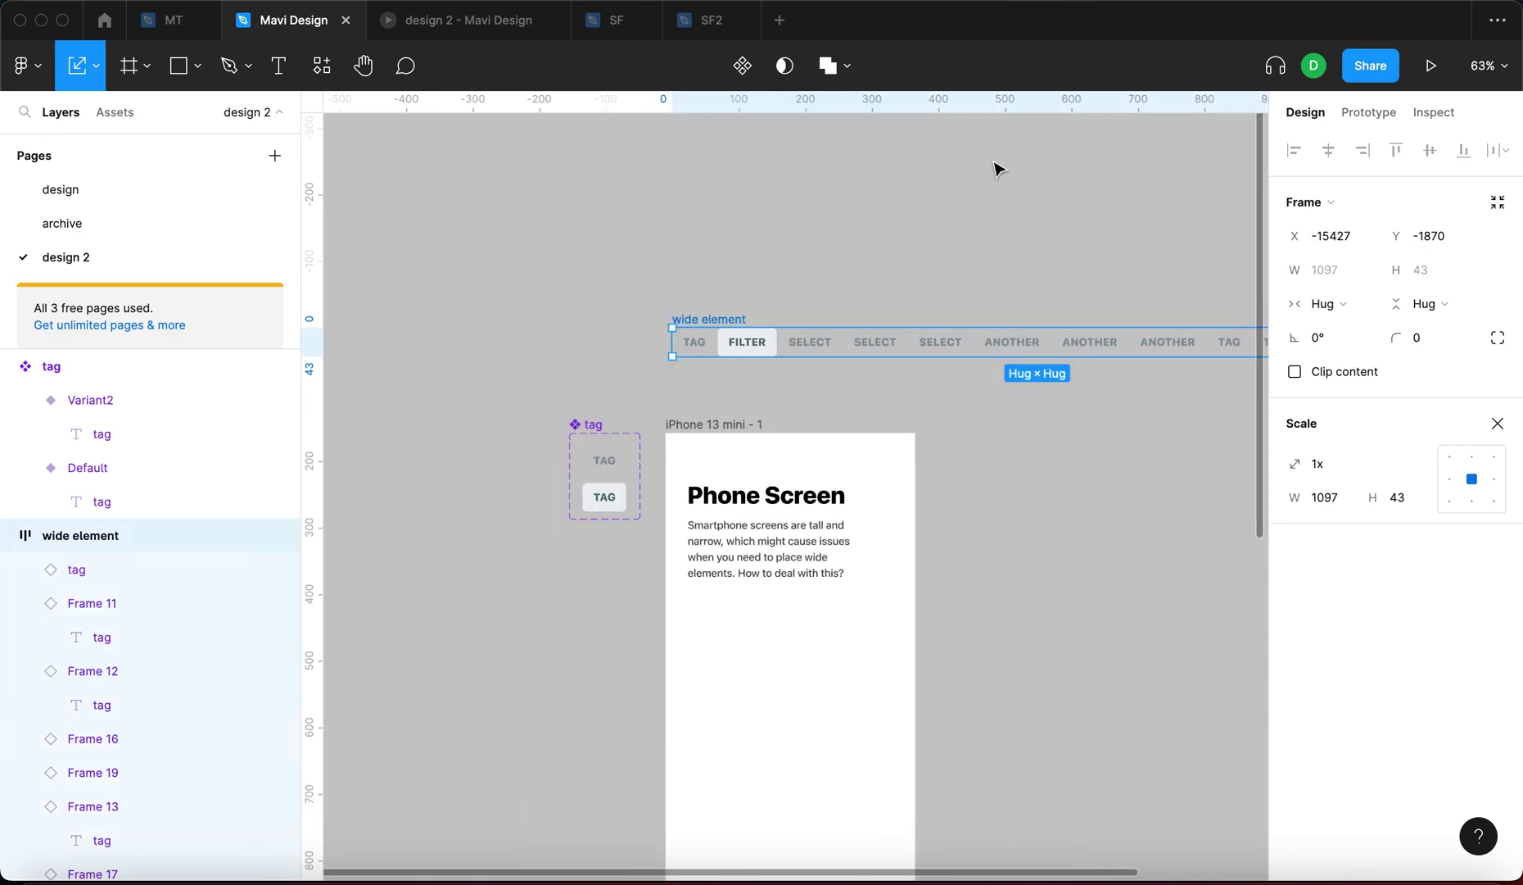
pyautogui.moveTo(731, 321); pyautogui.dragTo(630, 300)
pyautogui.press('v')
pyautogui.moveTo(892, 237); pyautogui.dragTo(708, 207)
pyautogui.click(844, 193)
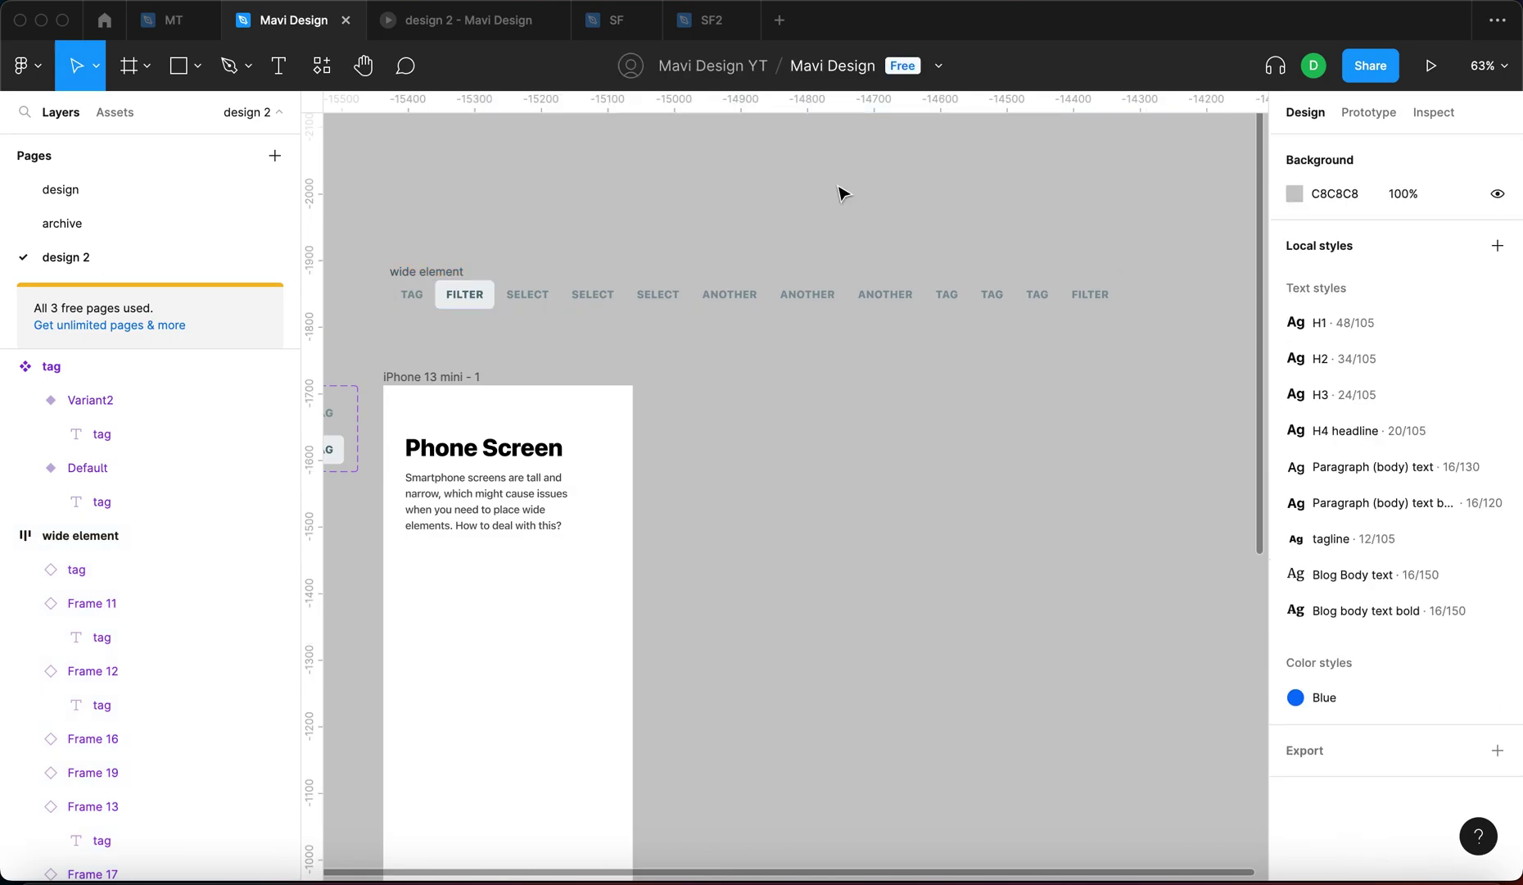
pyautogui.click(464, 294)
pyautogui.click(672, 233)
pyautogui.moveTo(632, 252); pyautogui.dragTo(729, 238)
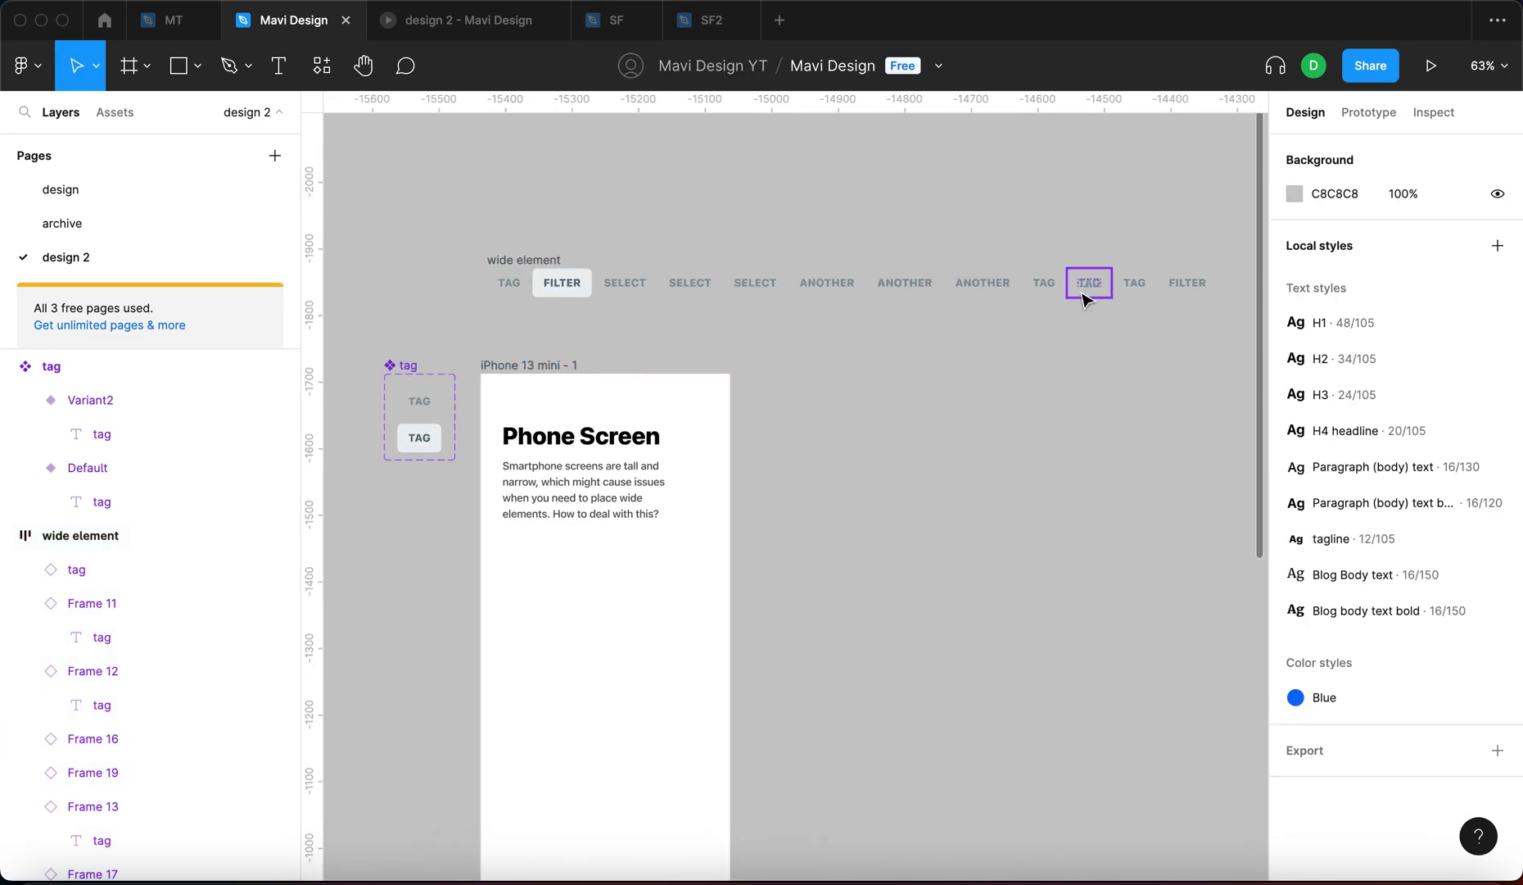
pyautogui.click(525, 260)
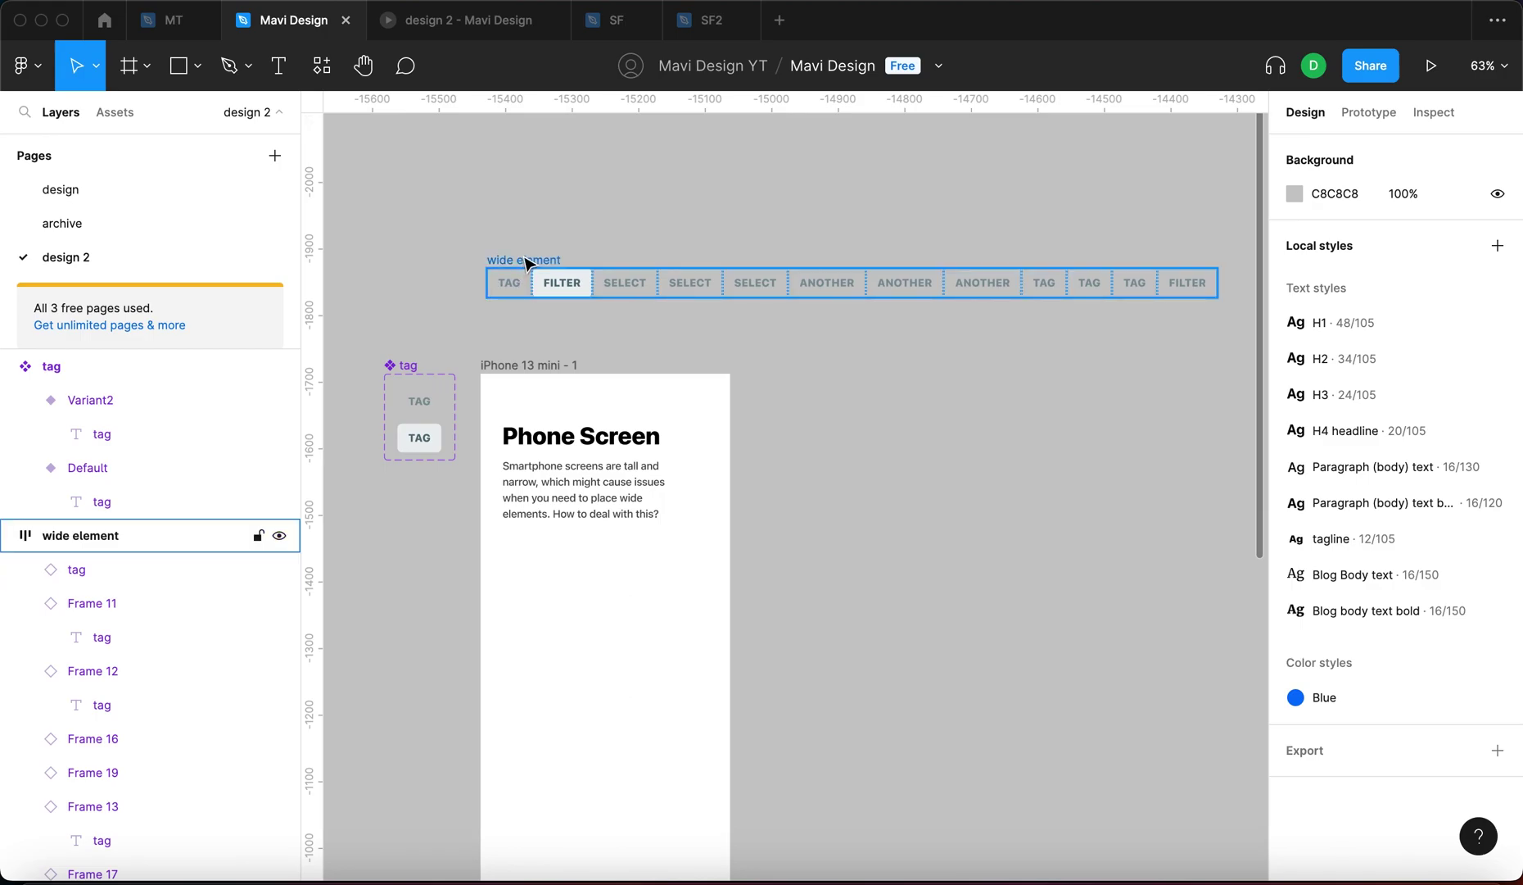
# Move the tag row into the iPhone frame and size it to a fixed 375 width
pyautogui.moveTo(541, 250); pyautogui.dragTo(711, 519)
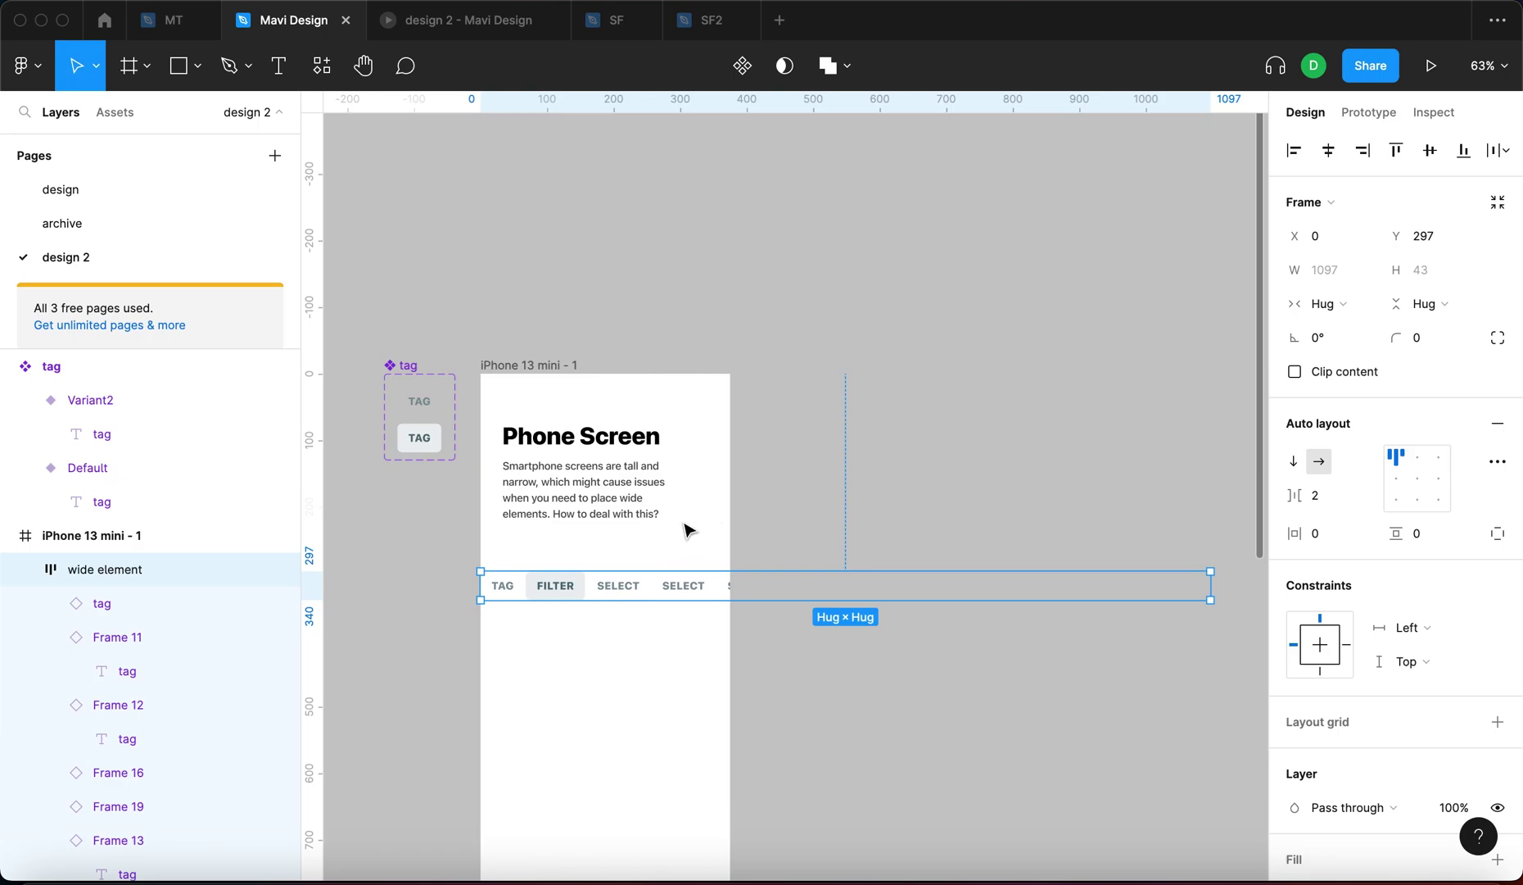
pyautogui.scroll(-3, 687, 531)
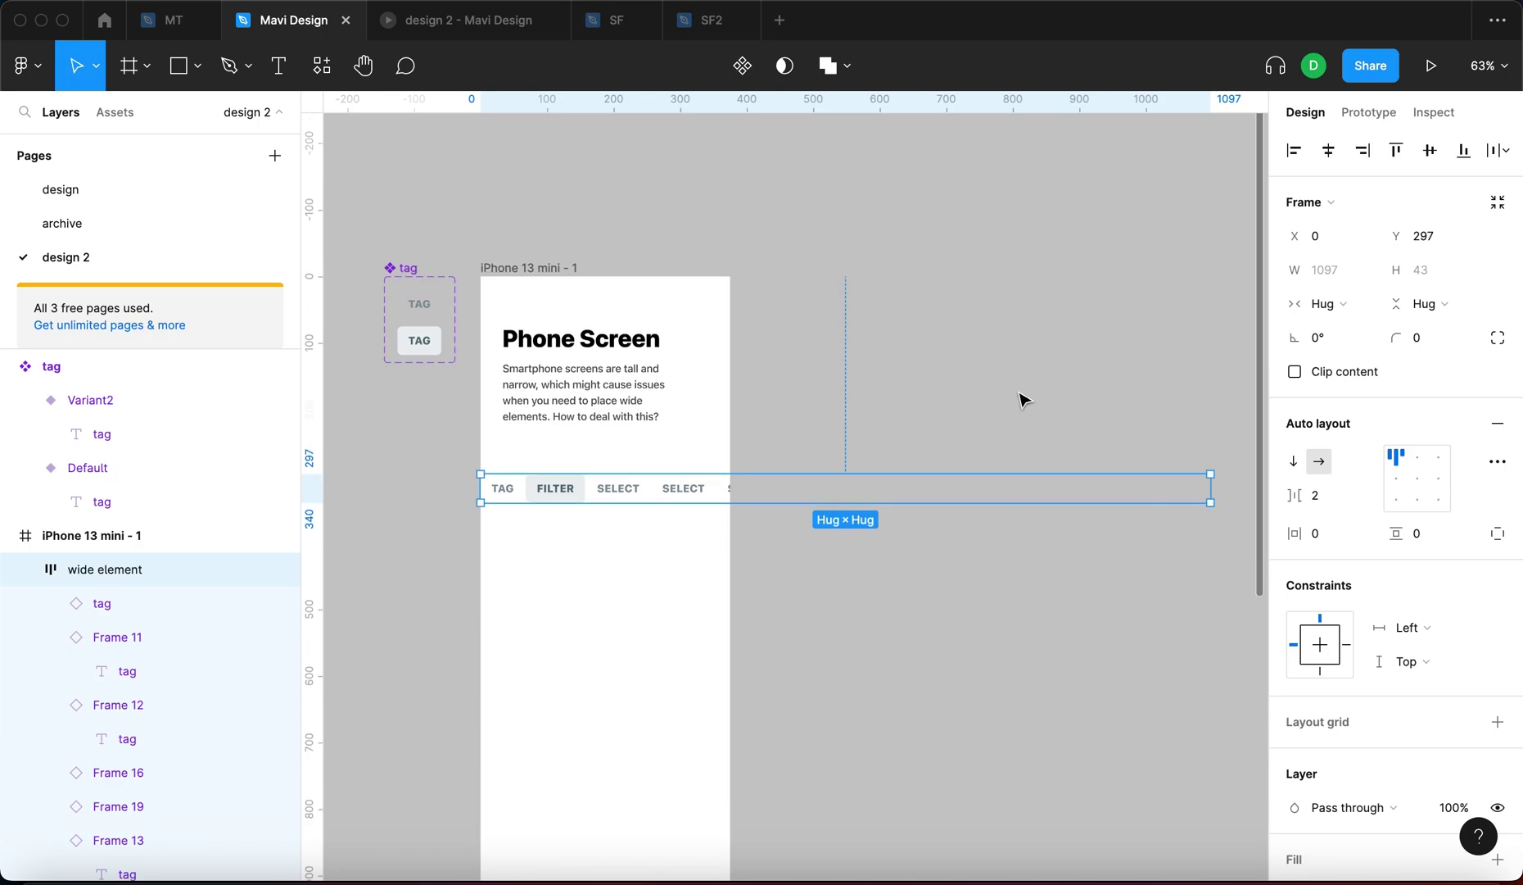
pyautogui.moveTo(1212, 490); pyautogui.dragTo(736, 493)
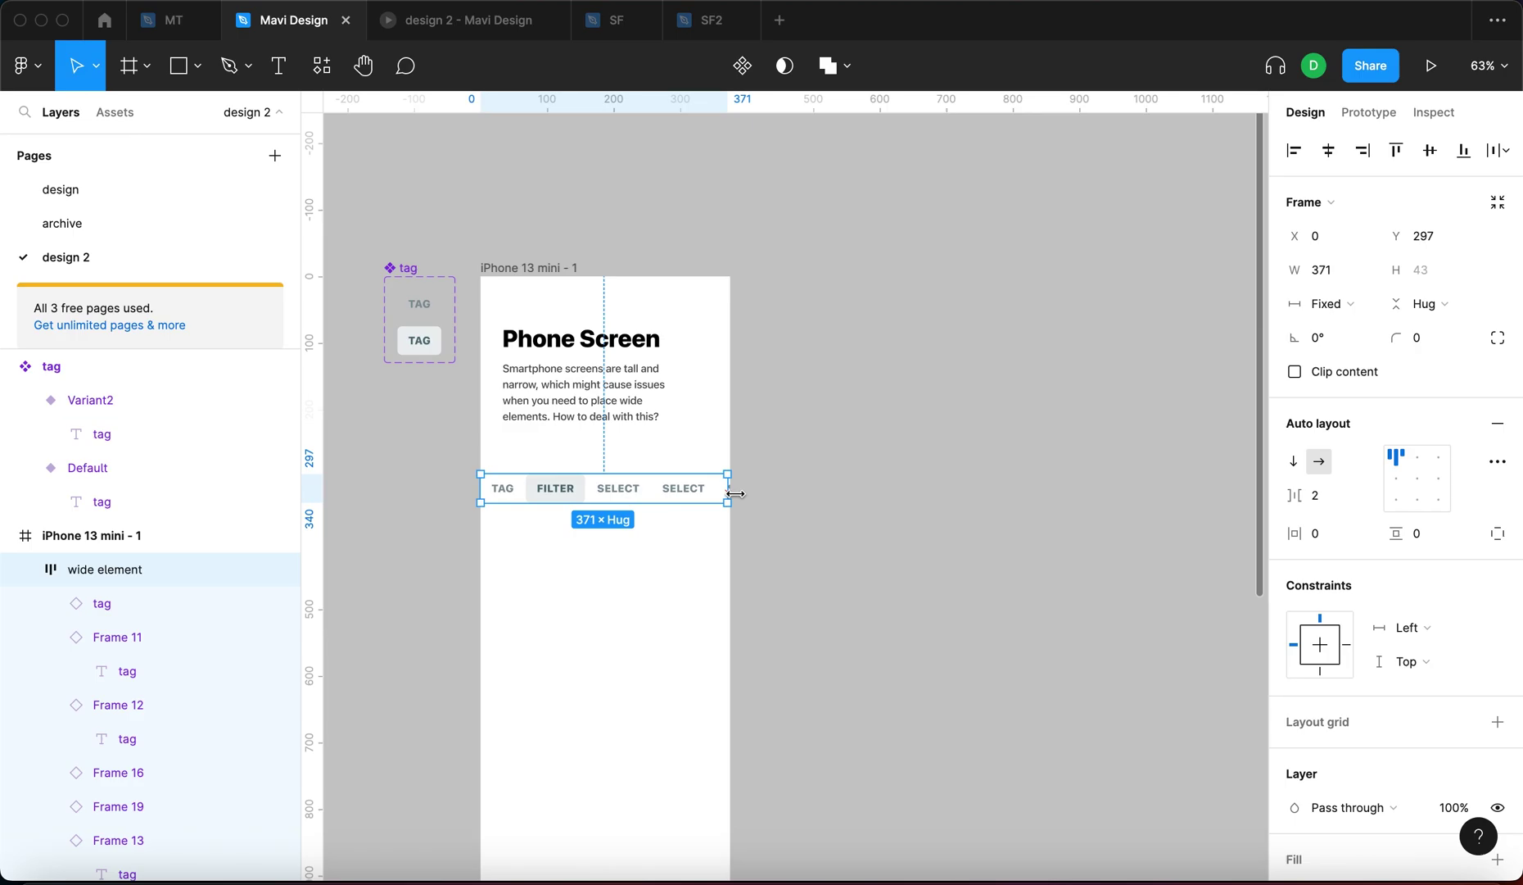
pyautogui.scroll(10, 732, 492)
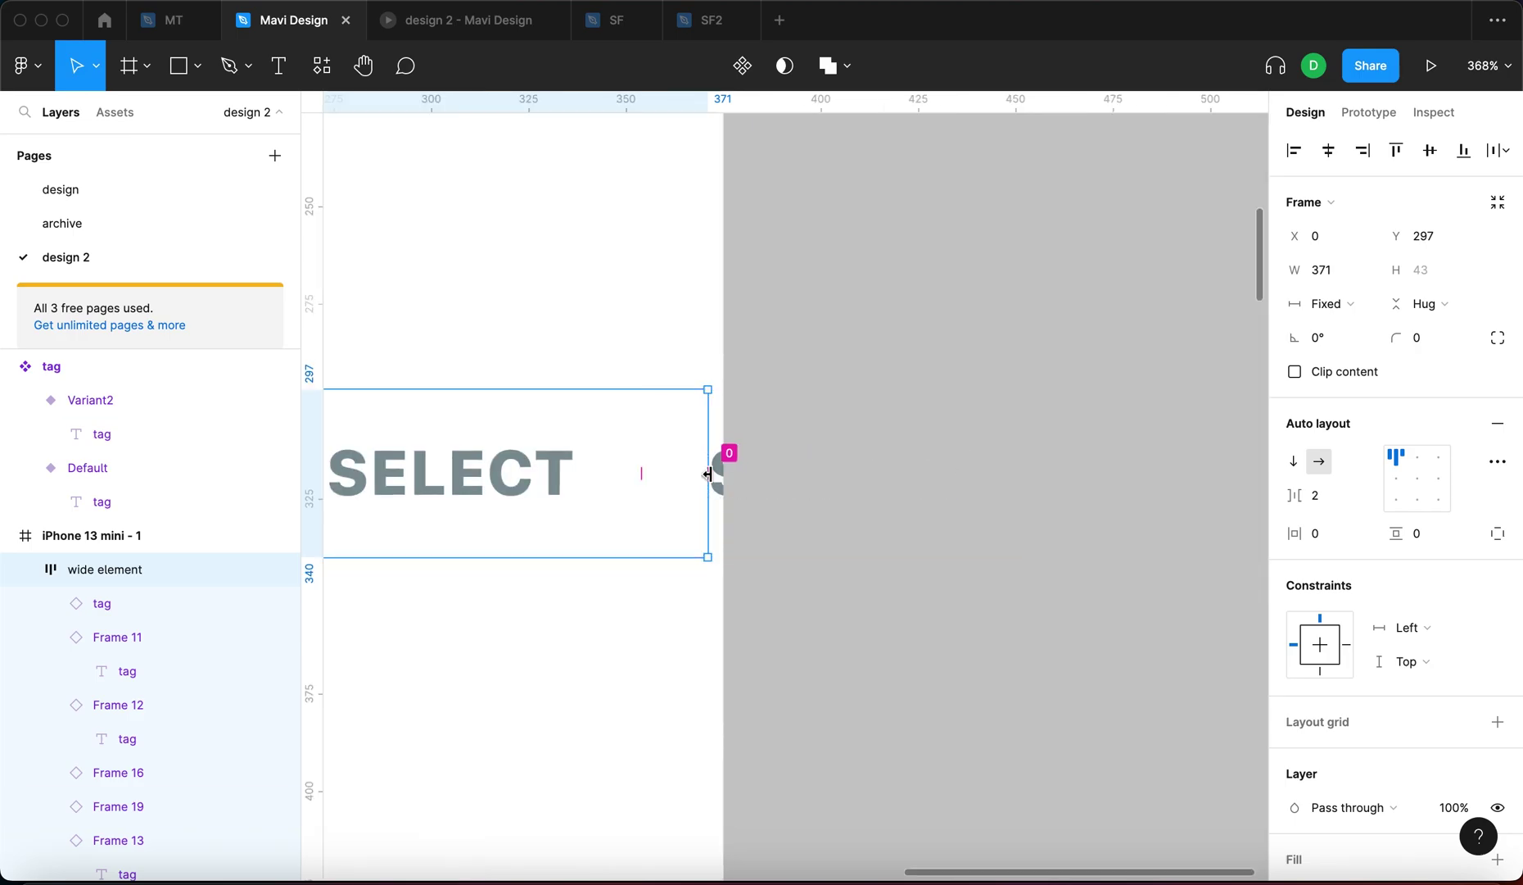
pyautogui.click(626, 323)
pyautogui.click(702, 433)
pyautogui.moveTo(704, 416); pyautogui.dragTo(719, 414)
pyautogui.scroll(-10, 742, 459)
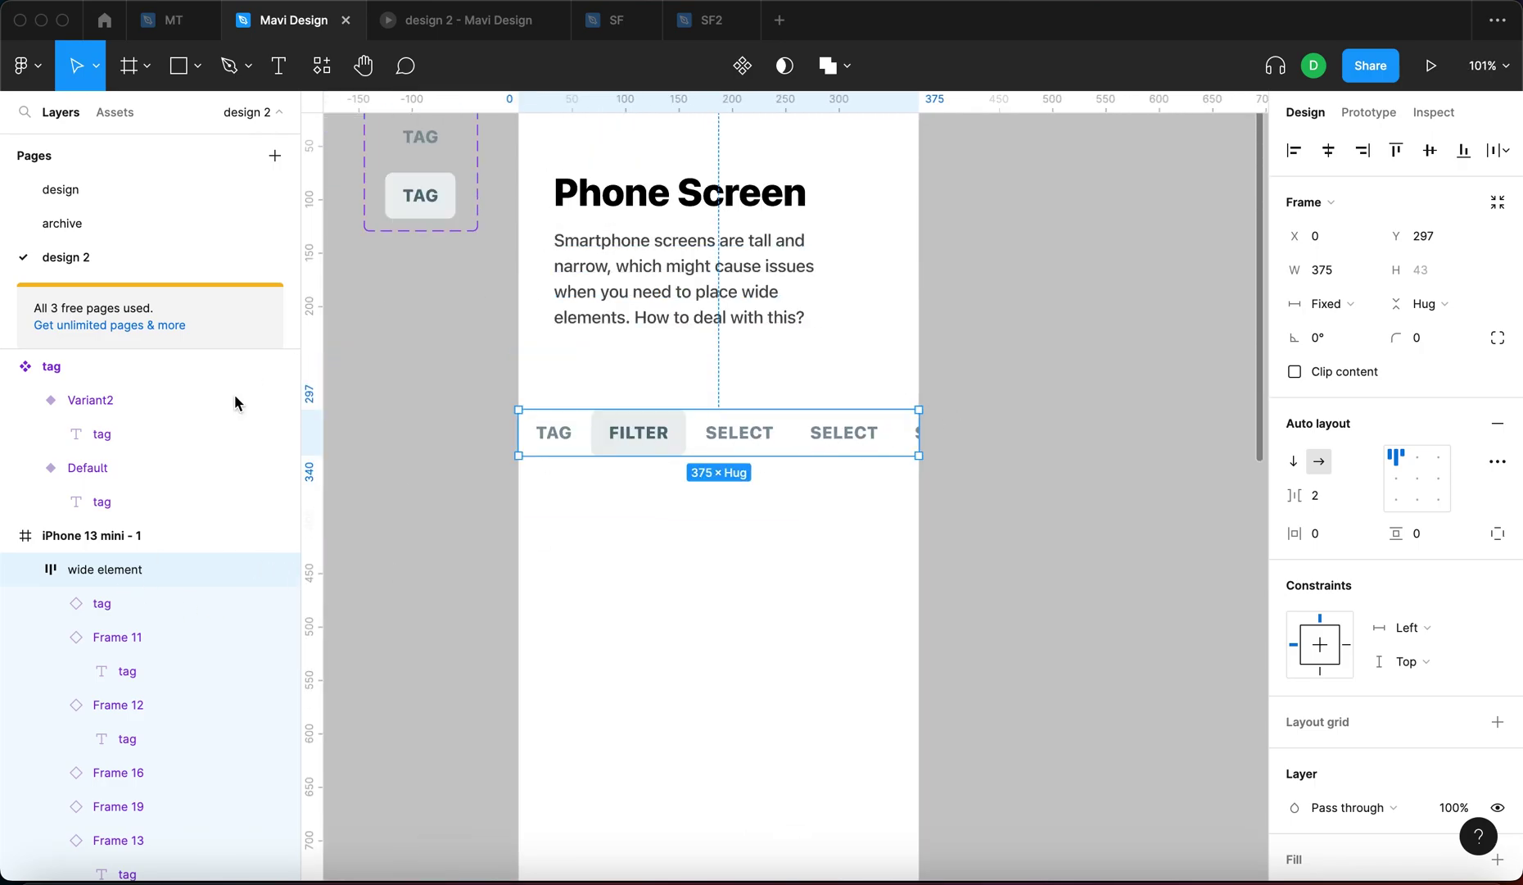
# Check the row's child frames in the layers list, then reselect the 'wide element' row
pyautogui.click(143, 603)
pyautogui.click(129, 671)
pyautogui.click(127, 774)
pyautogui.scroll(-2, 131, 776)
pyautogui.click(114, 805)
pyautogui.click(755, 577)
pyautogui.scroll(-5, 754, 577)
pyautogui.click(117, 774)
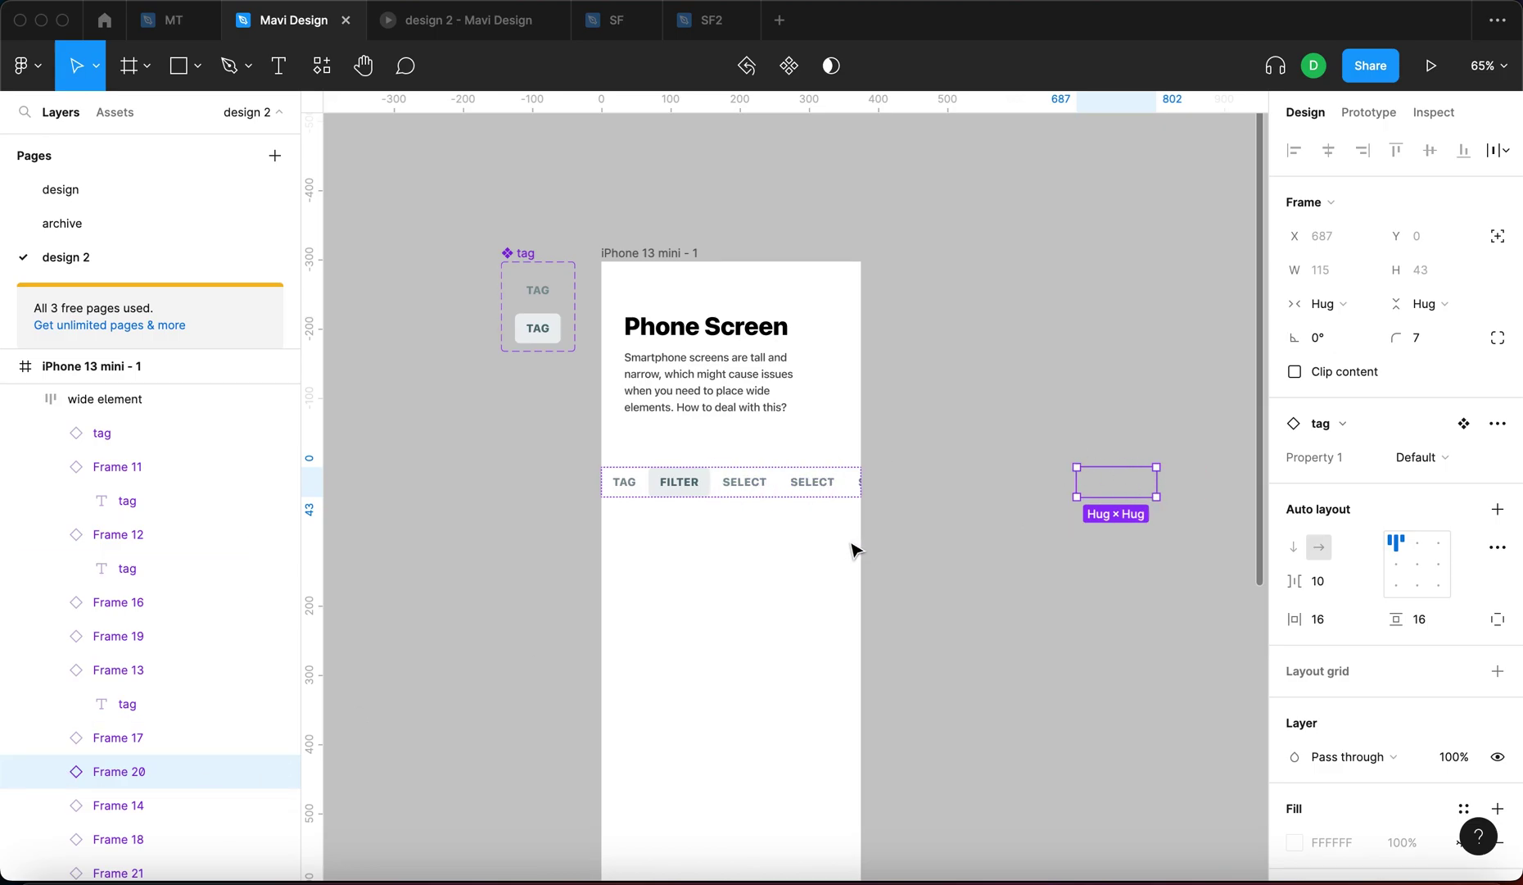
pyautogui.hotkey('shift', 'Return')
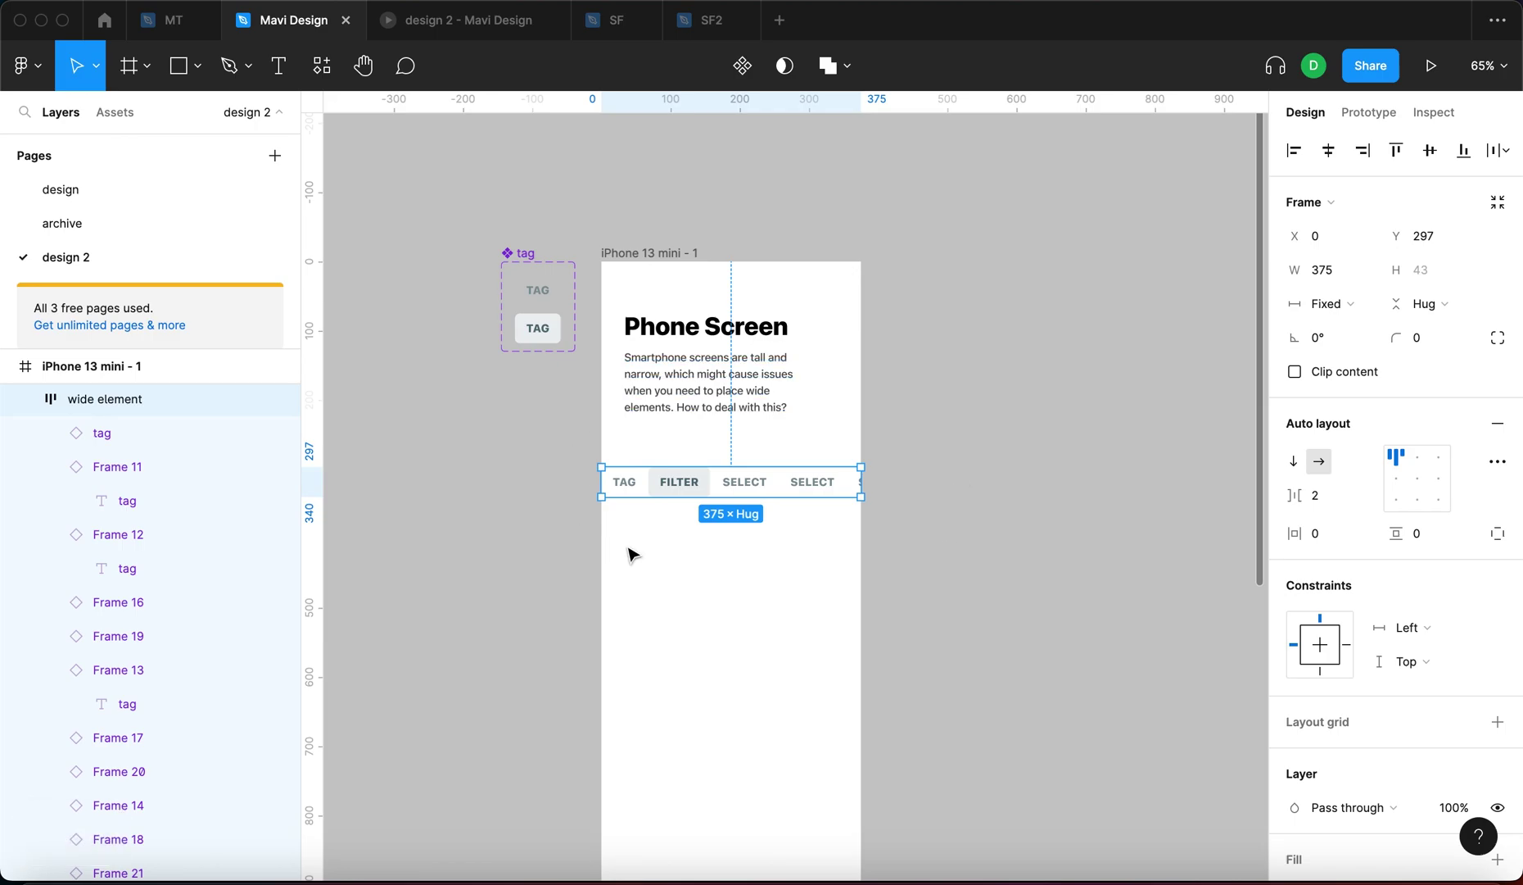
pyautogui.click(563, 488)
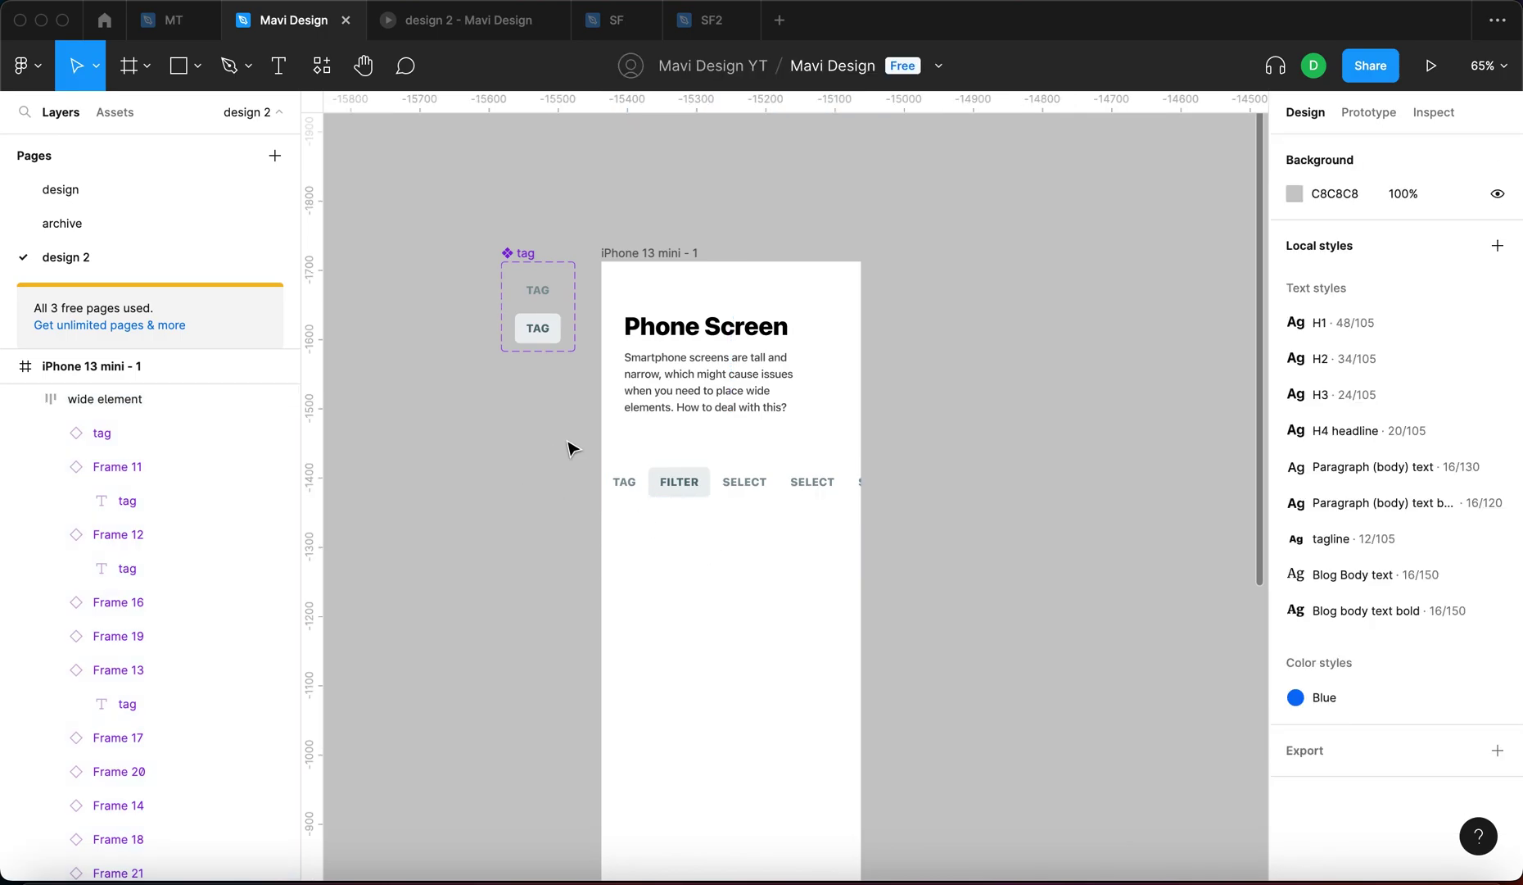
pyautogui.click(697, 481)
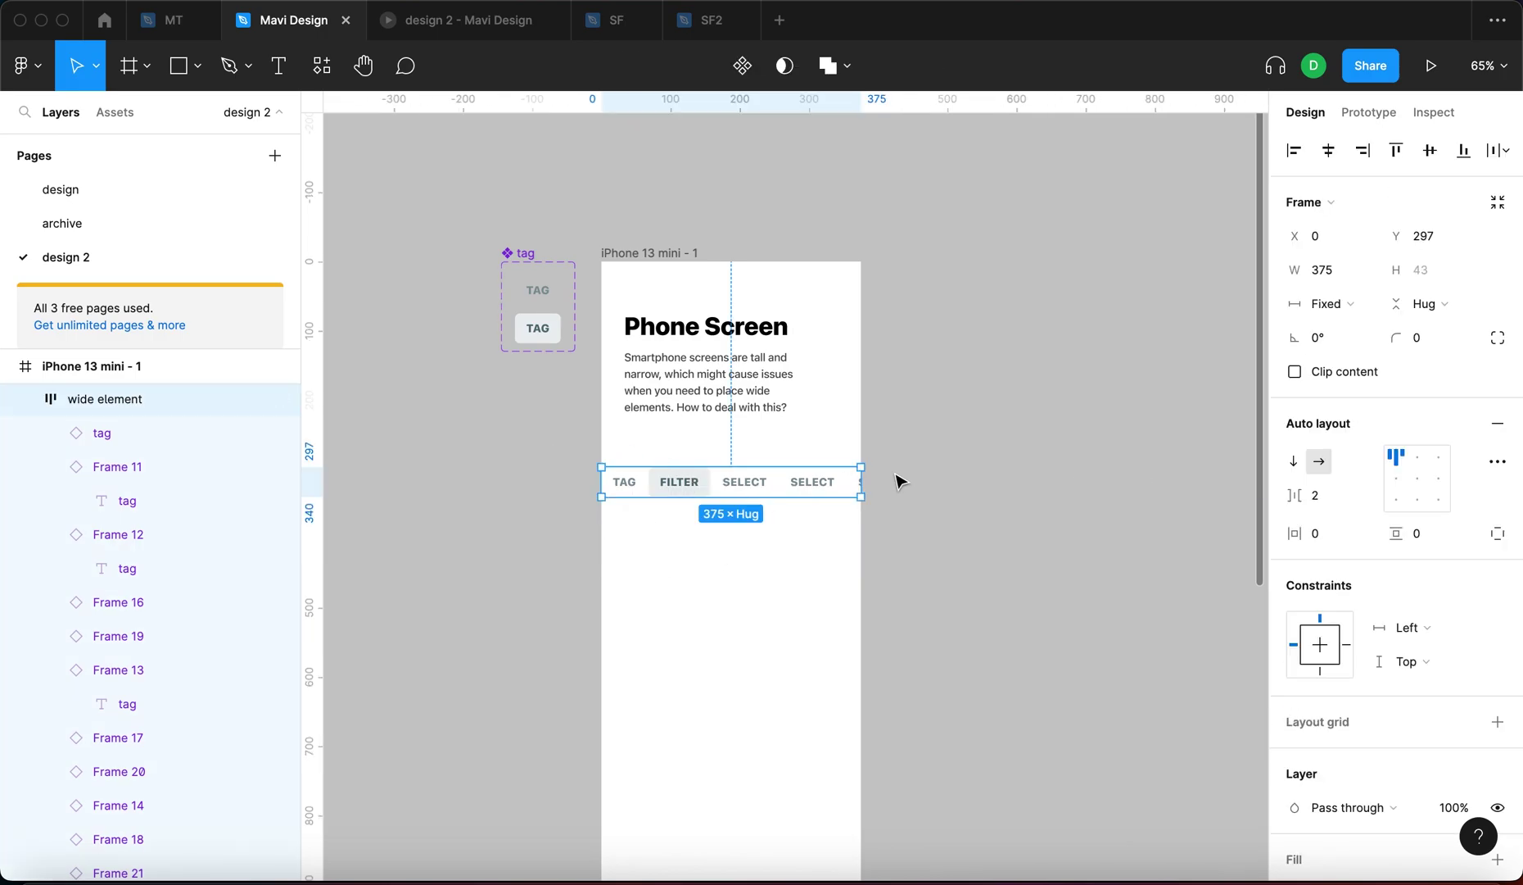
# Raise the 'wide element' row's horizontal padding to 24 using Shift+Up and Up
pyautogui.click(1335, 547)
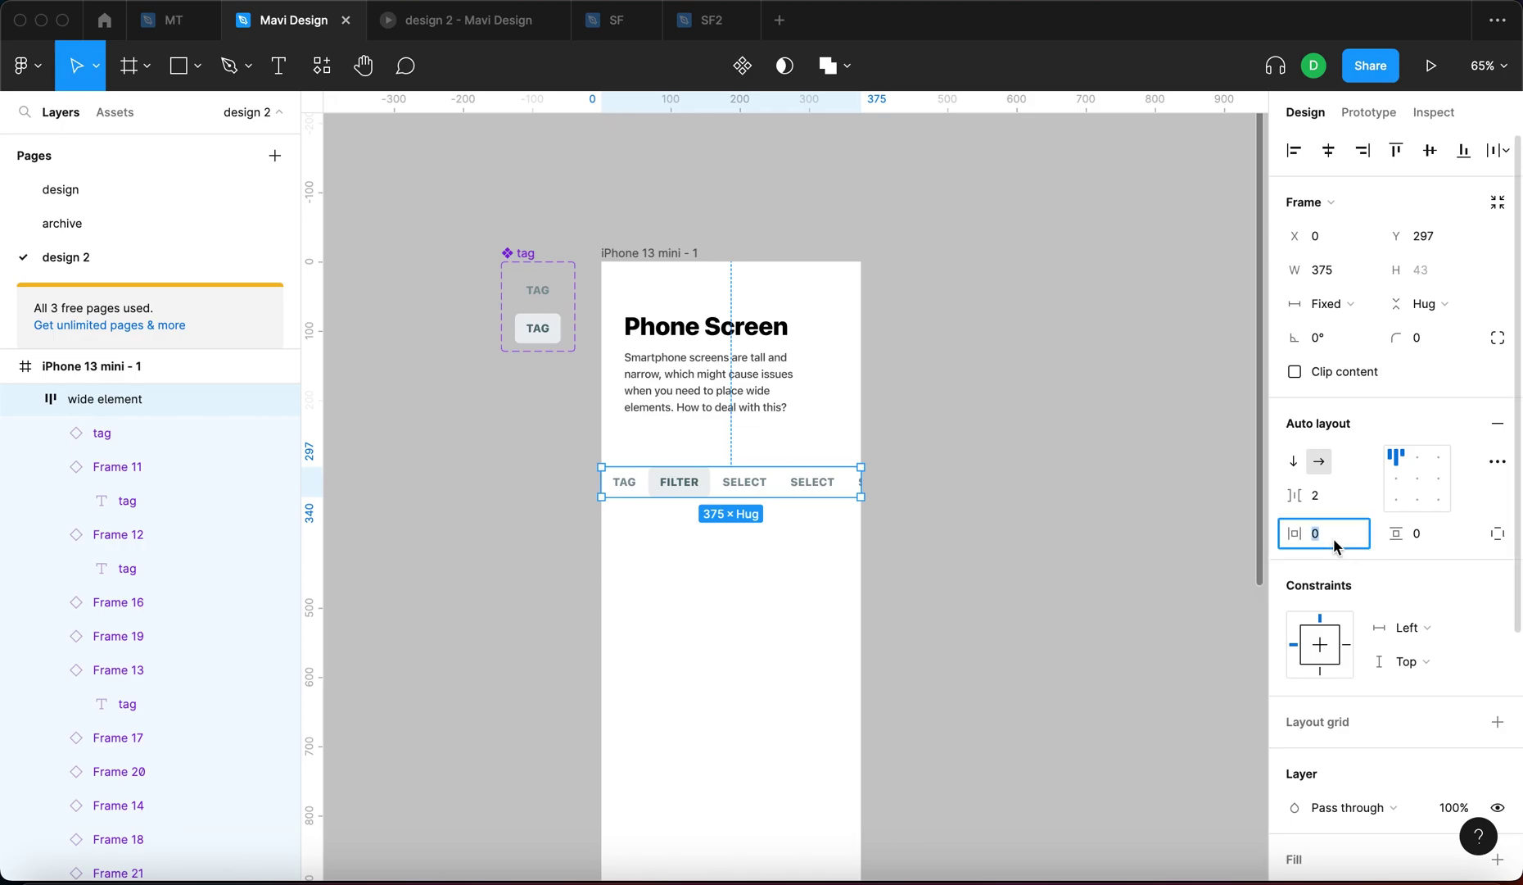
pyautogui.scroll(2, 529, 442)
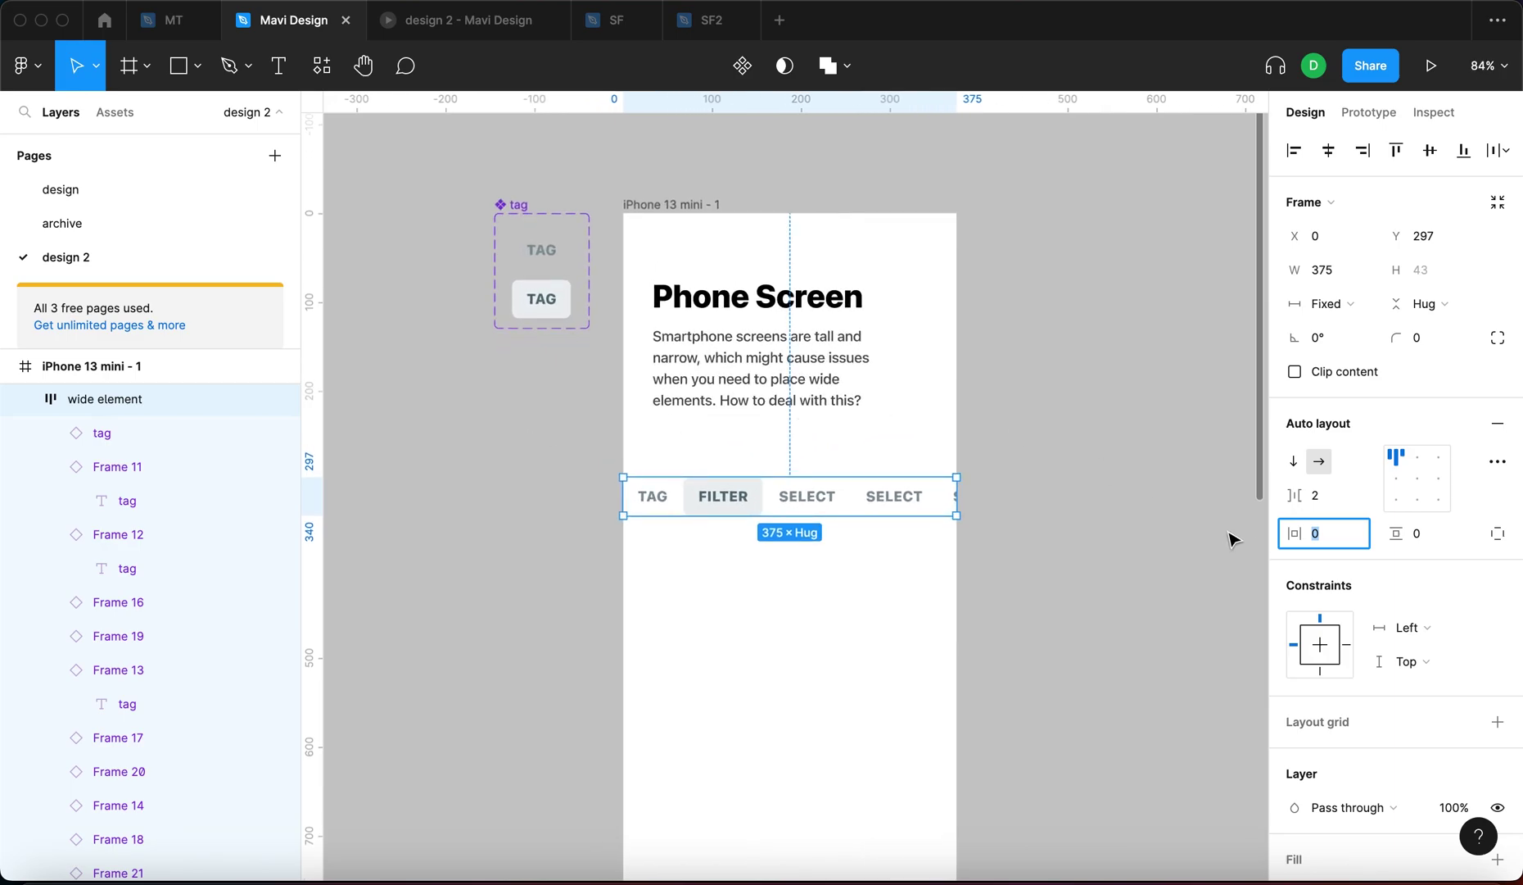
pyautogui.hotkey('shift', 'Up')
pyautogui.hotkey('shift', 'Up')
pyautogui.press('Up')
pyautogui.press('Up')
pyautogui.press('Up')
pyautogui.press('Up')
pyautogui.press('Return')
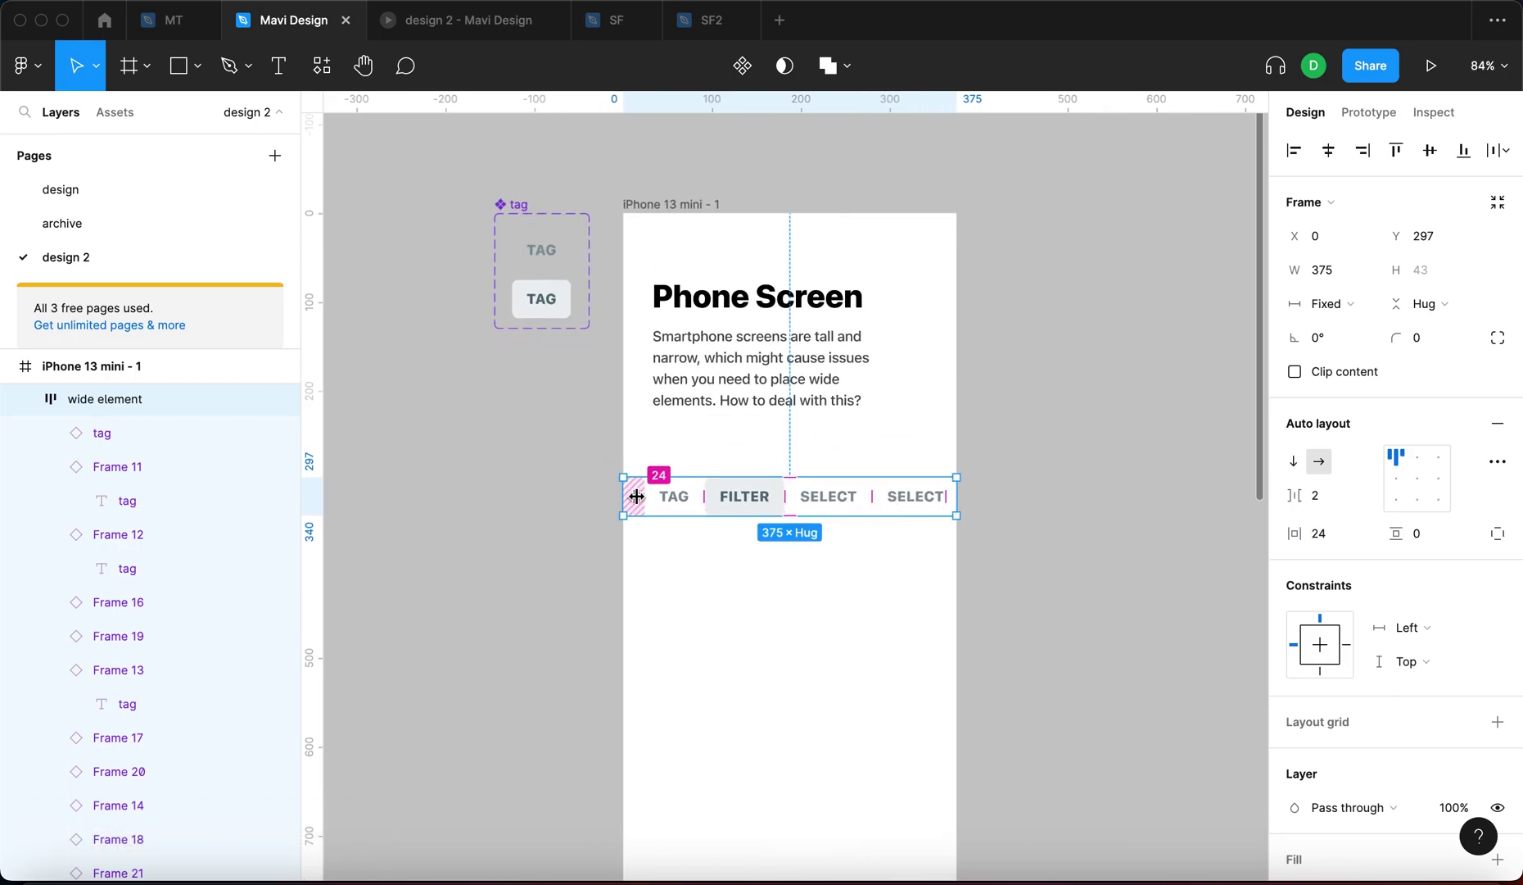
pyautogui.click(875, 651)
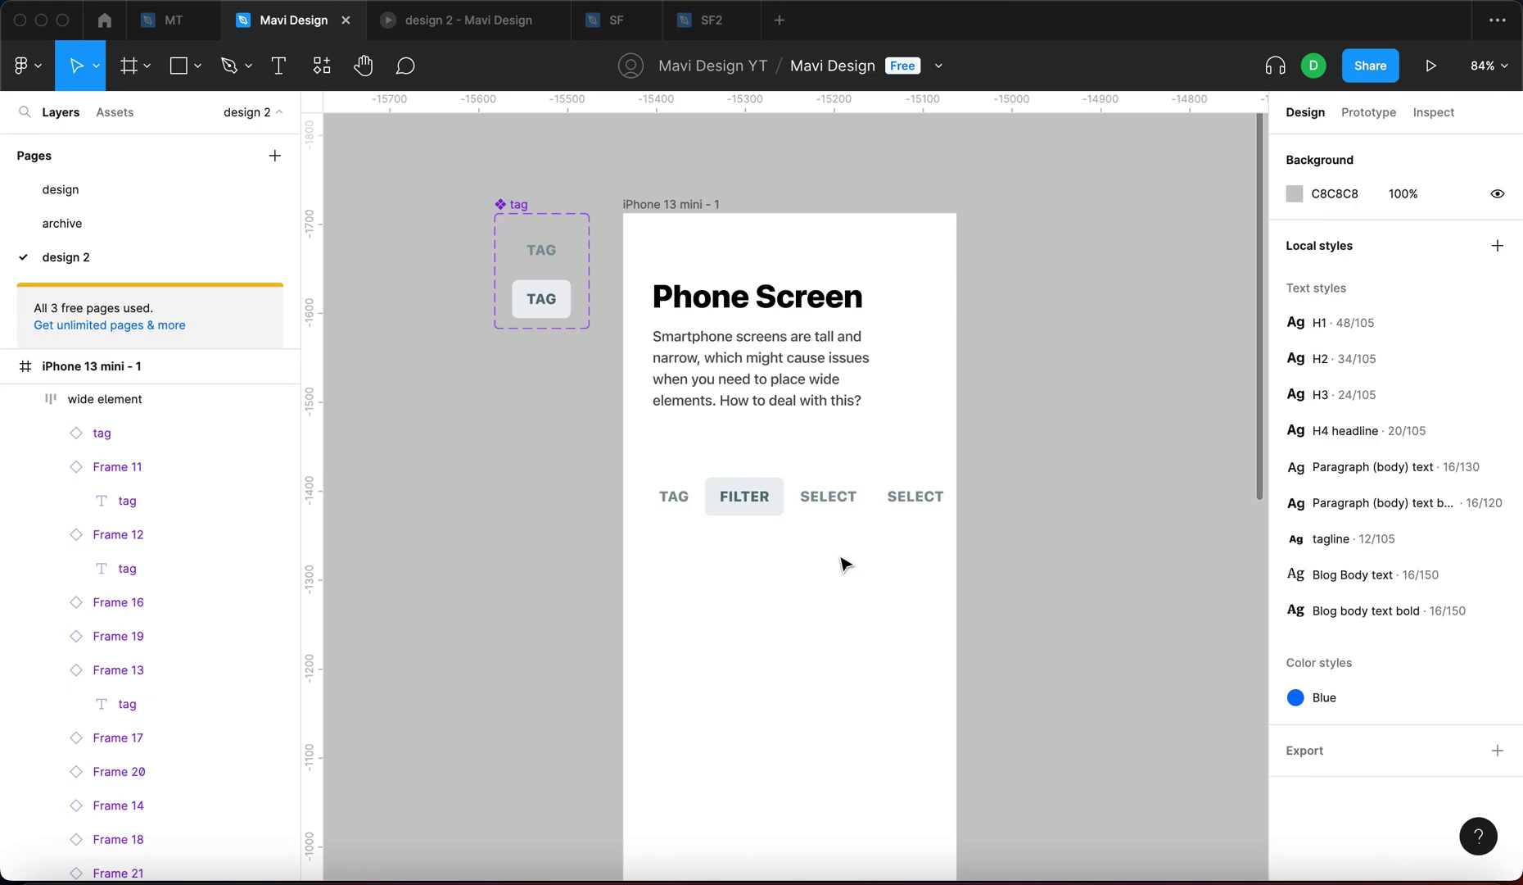
# Draw a small rectangle left of the phone and set its width to 24
pyautogui.press('r')
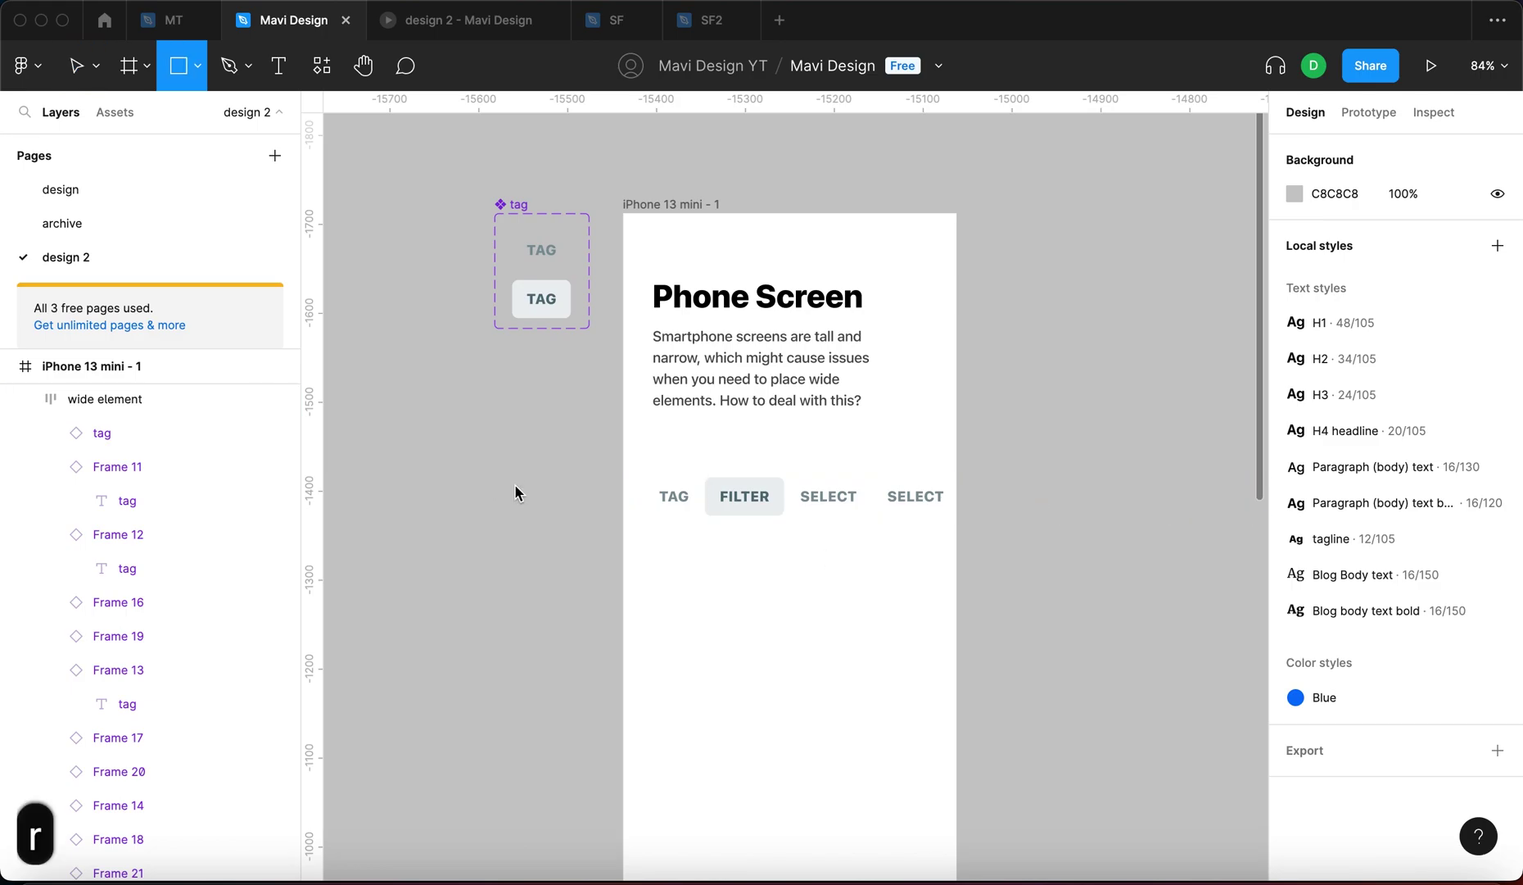
pyautogui.moveTo(493, 453); pyautogui.dragTo(526, 518)
pyautogui.scroll(5, 527, 503)
pyautogui.click(852, 498)
pyautogui.click(1330, 534)
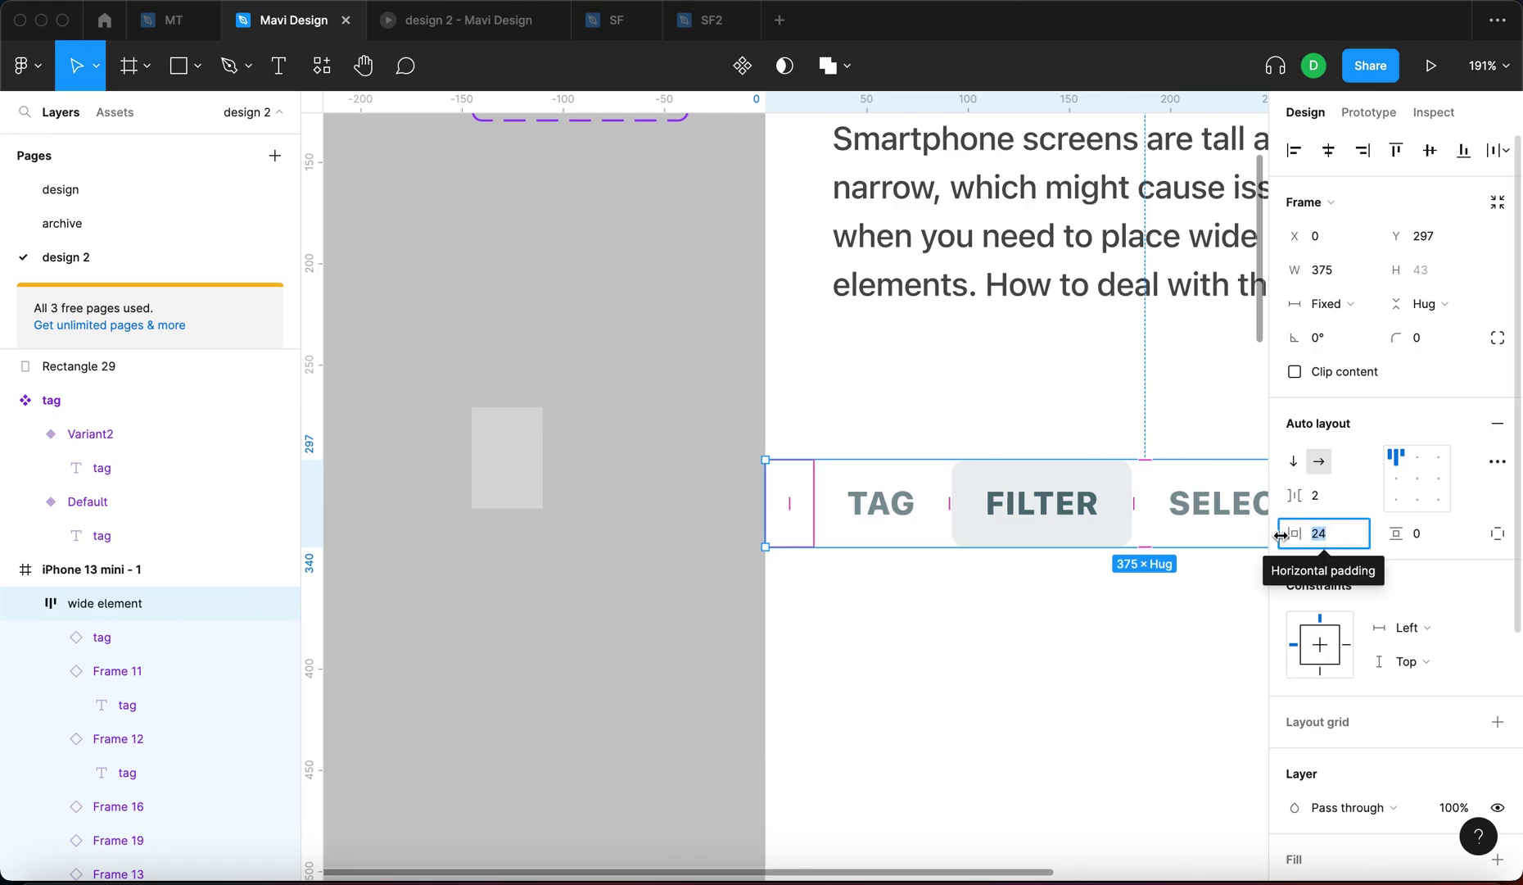
pyautogui.click(528, 453)
pyautogui.click(1347, 236)
pyautogui.write('24')
pyautogui.press('Return')
pyautogui.click(639, 407)
pyautogui.moveTo(499, 454); pyautogui.dragTo(520, 487)
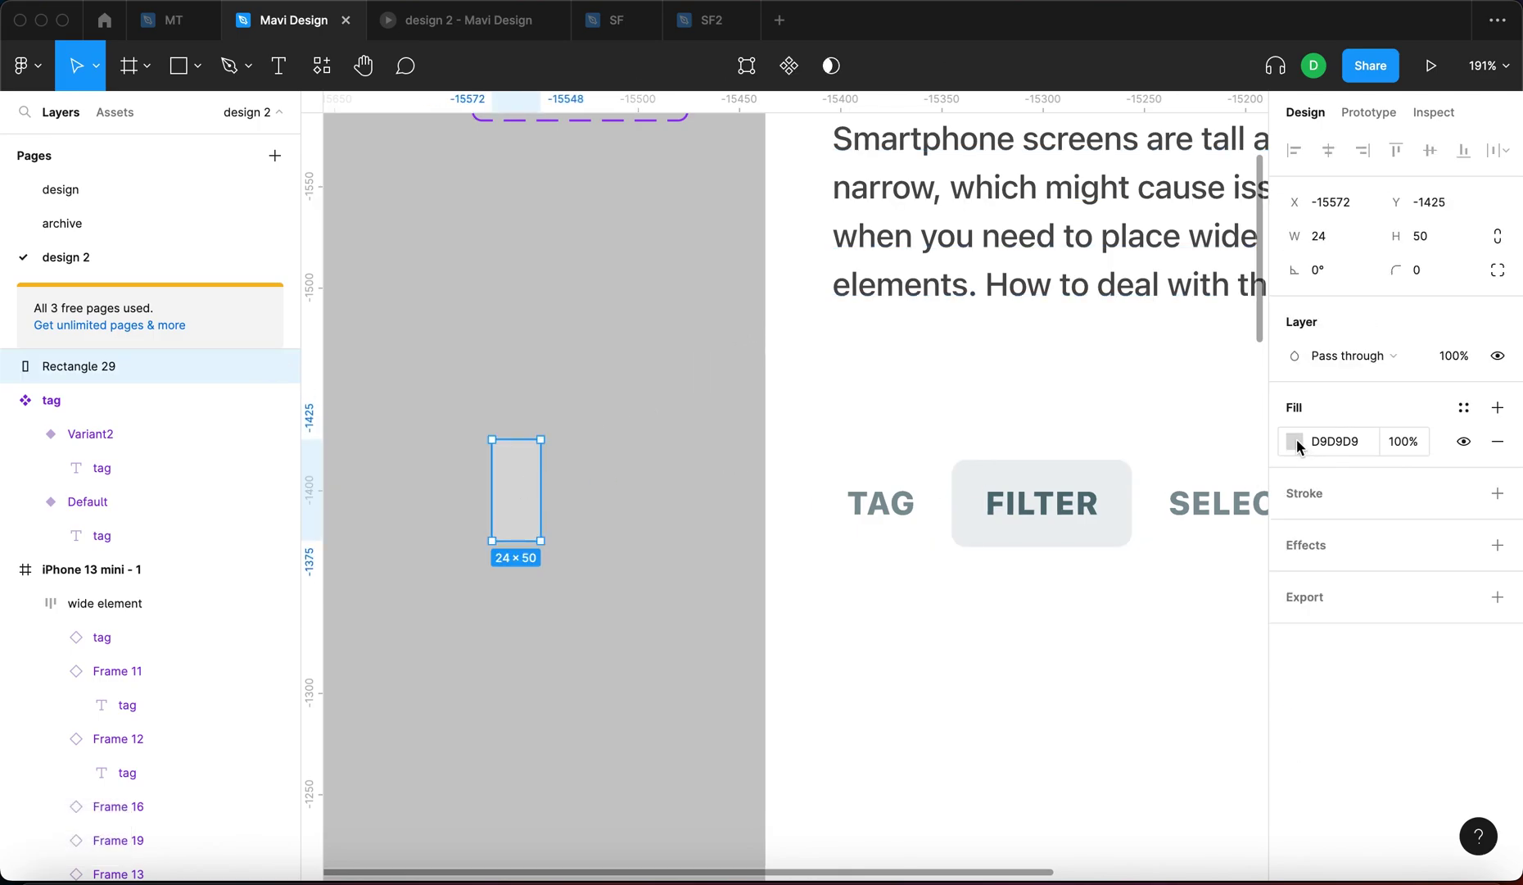
# Eyedrop white as the rectangle's fill and set its height to 43, matching the tag row
pyautogui.press('i')
pyautogui.click(900, 368)
pyautogui.click(558, 347)
pyautogui.moveTo(513, 486); pyautogui.dragTo(601, 500)
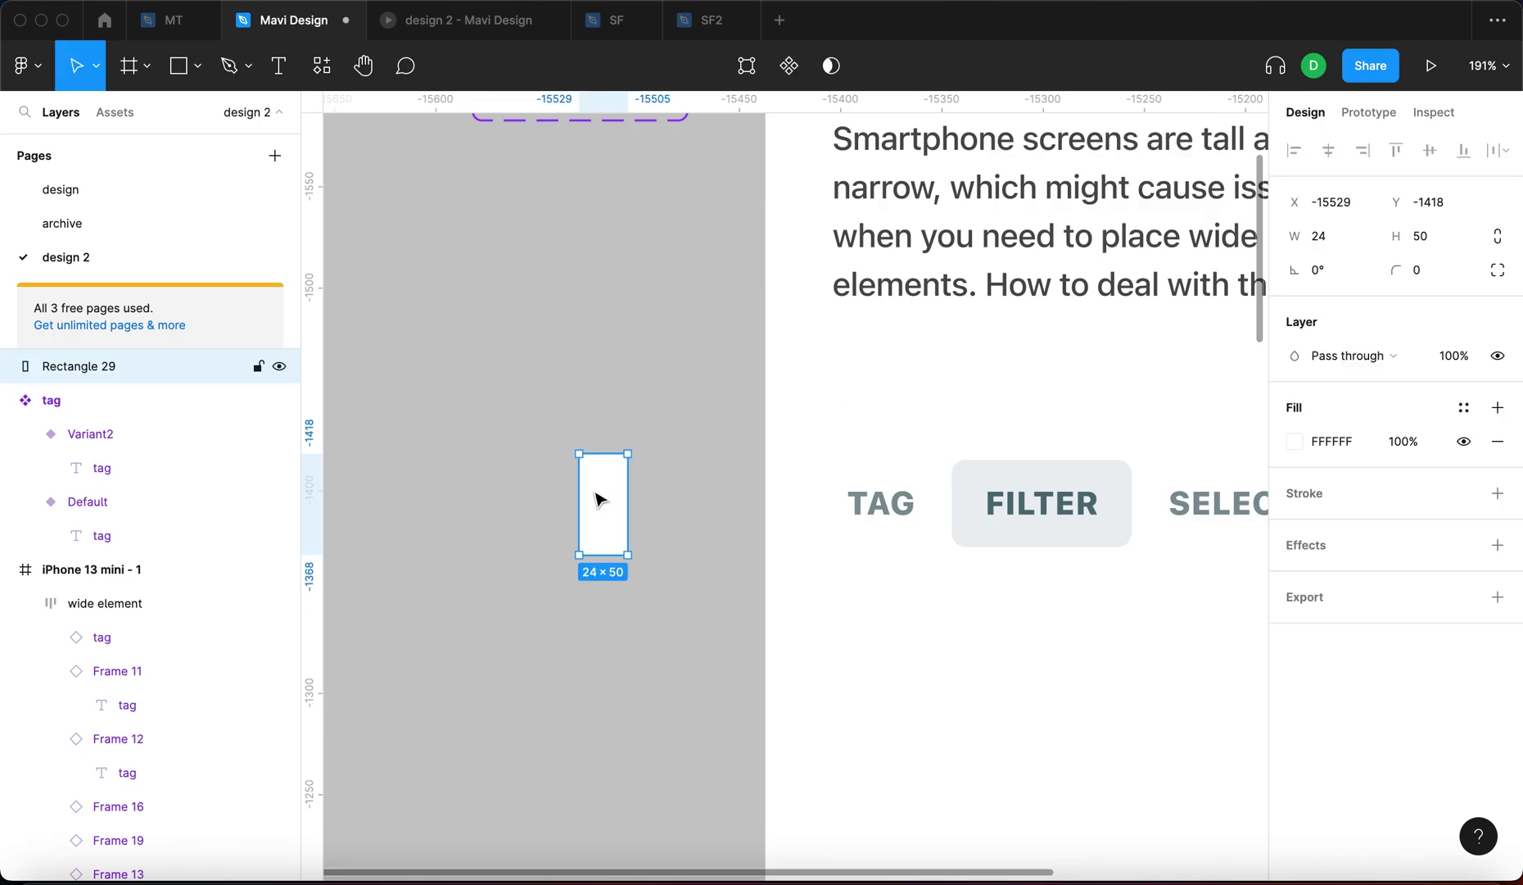
pyautogui.click(995, 493)
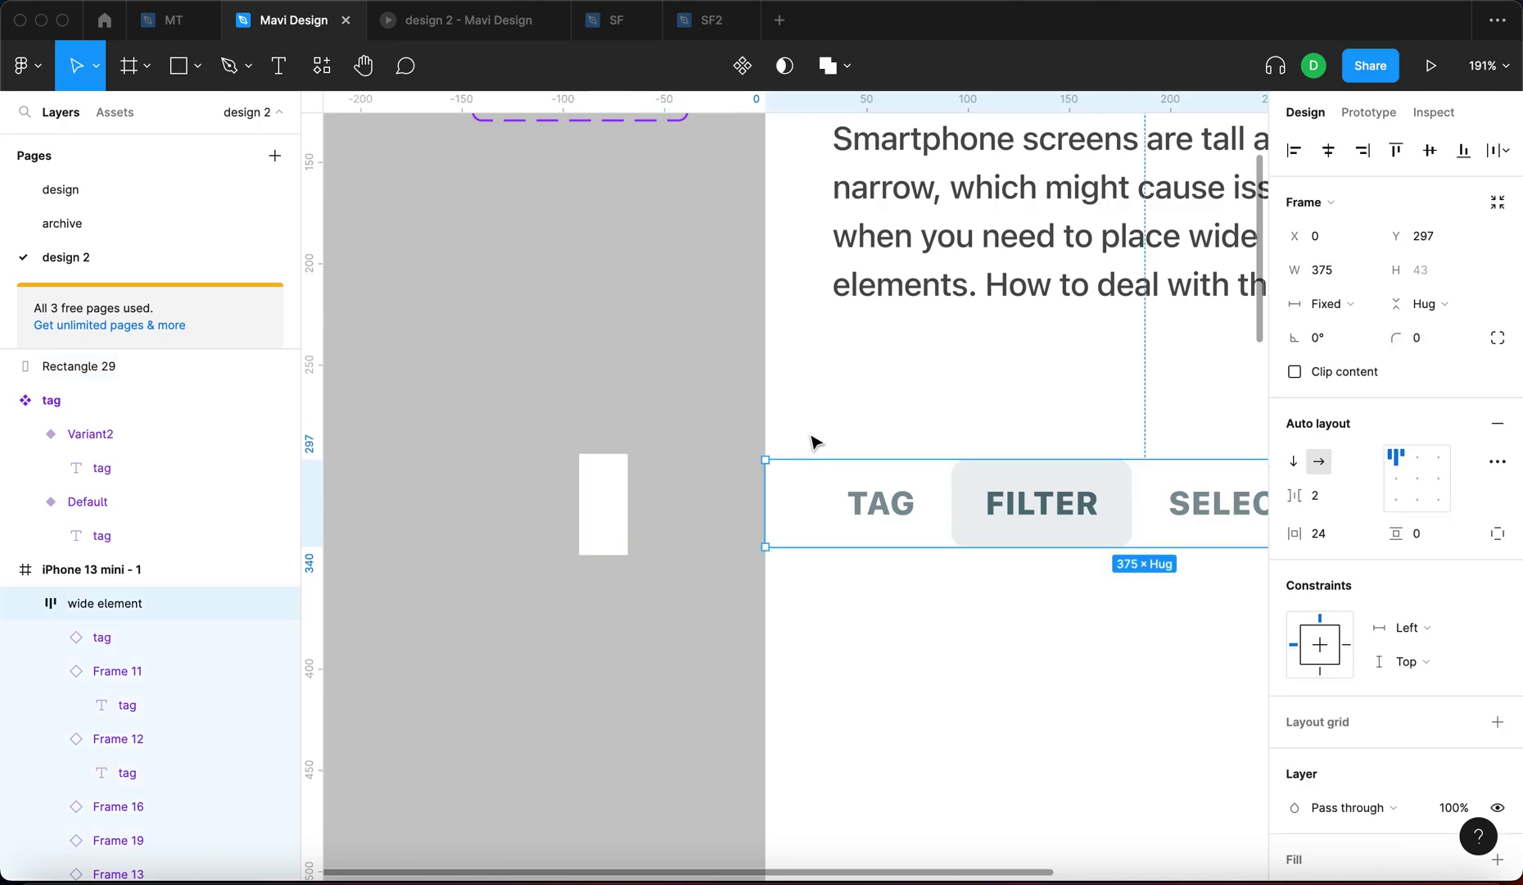
pyautogui.click(610, 487)
pyautogui.moveTo(625, 499); pyautogui.dragTo(646, 499)
pyautogui.click(906, 541)
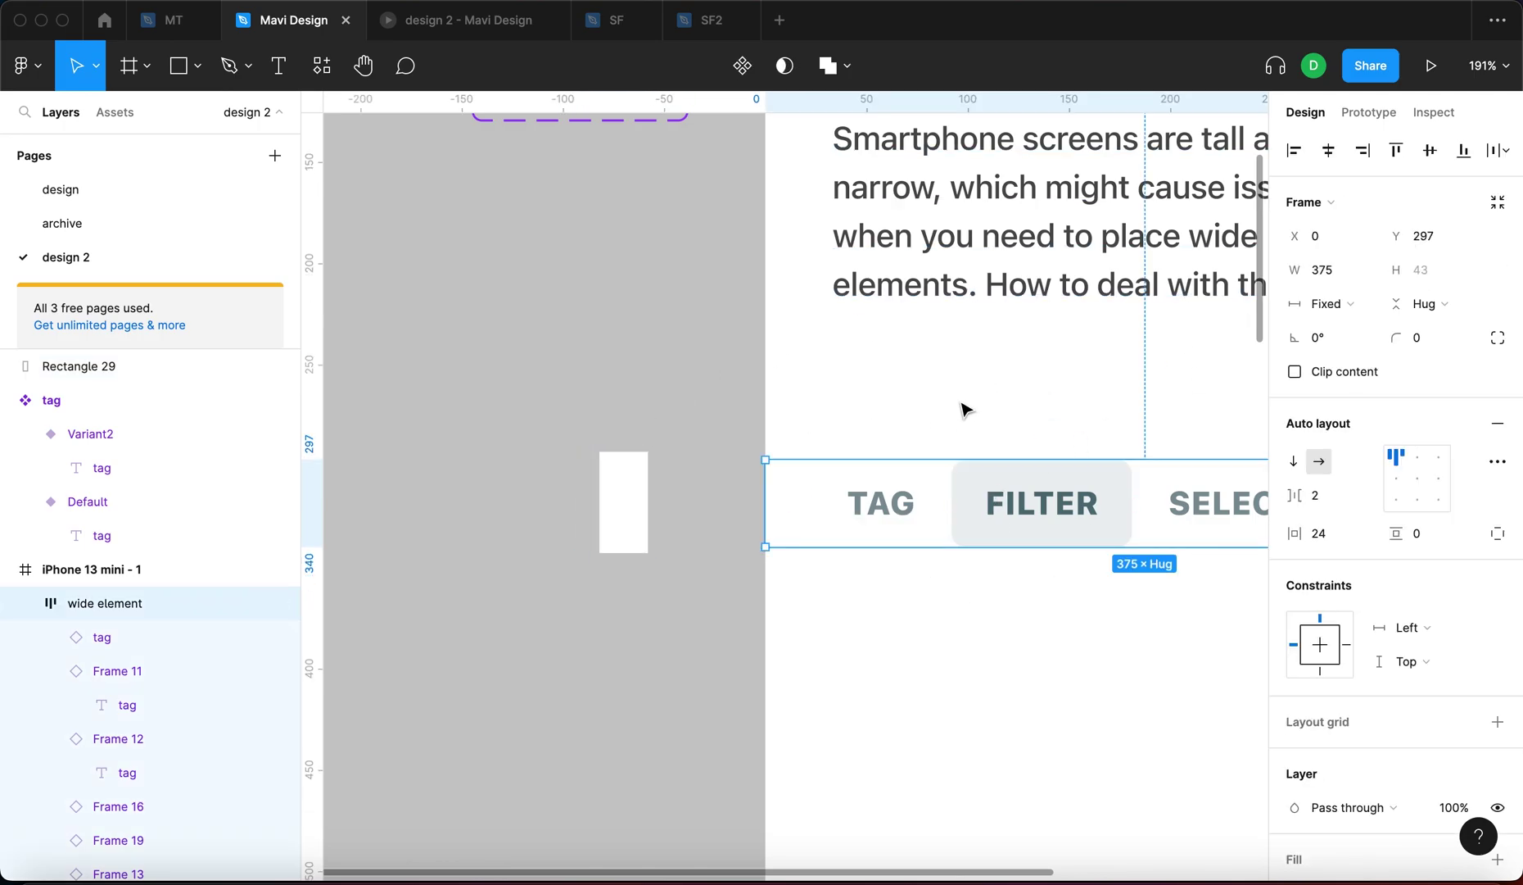
pyautogui.click(637, 527)
pyautogui.click(1422, 237)
pyautogui.write('43')
pyautogui.press('Return')
# Cut the white 24×43 rectangle and paste it into the 'wide element' row
pyautogui.click(748, 510)
pyautogui.click(784, 494)
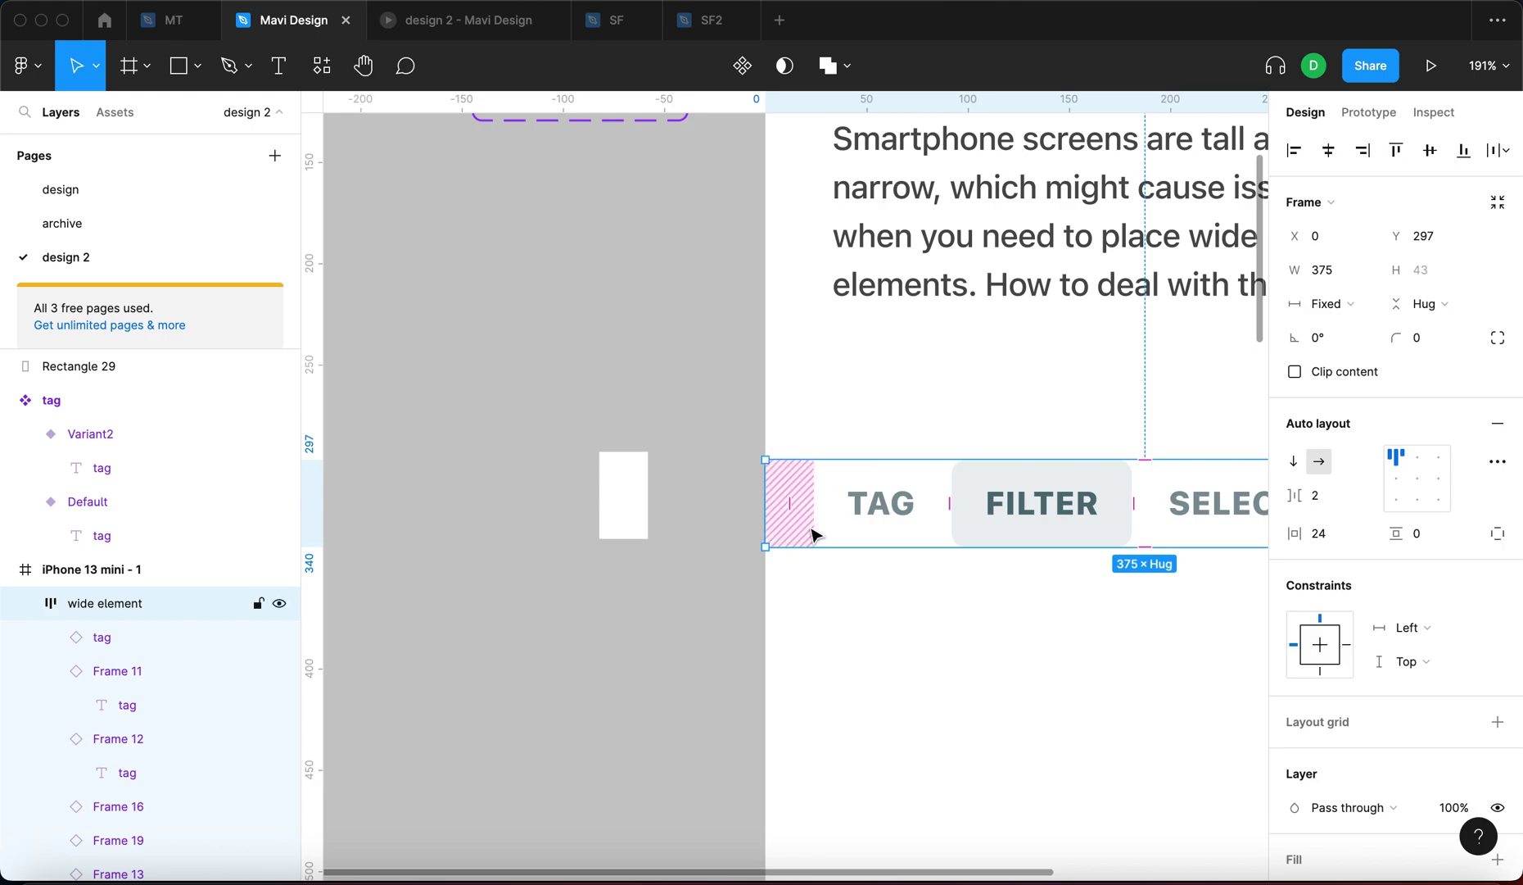
pyautogui.click(644, 508)
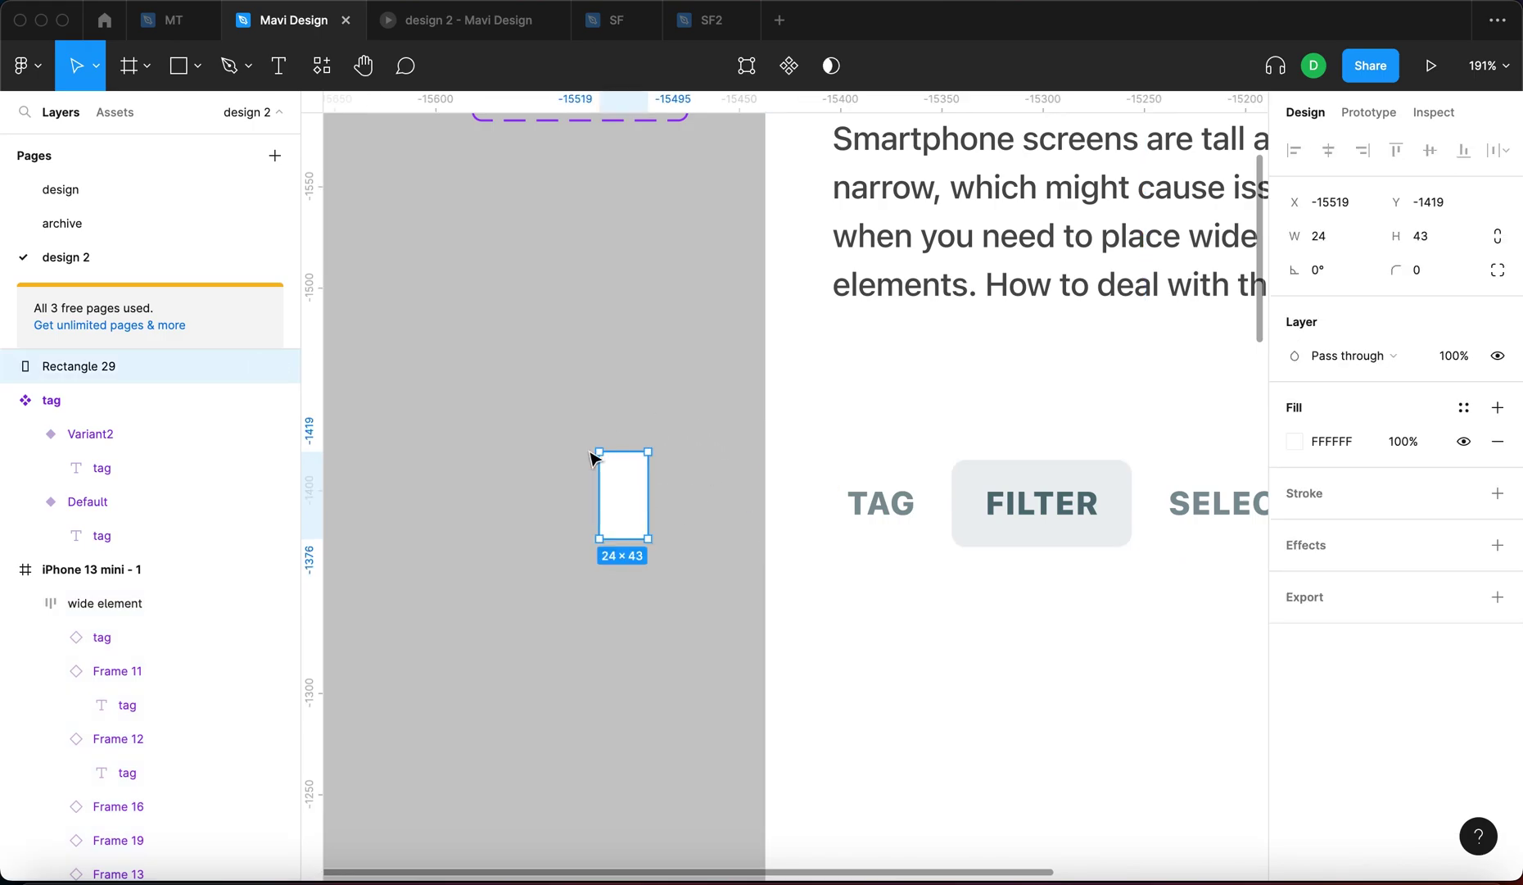
pyautogui.moveTo(619, 500); pyautogui.dragTo(640, 521)
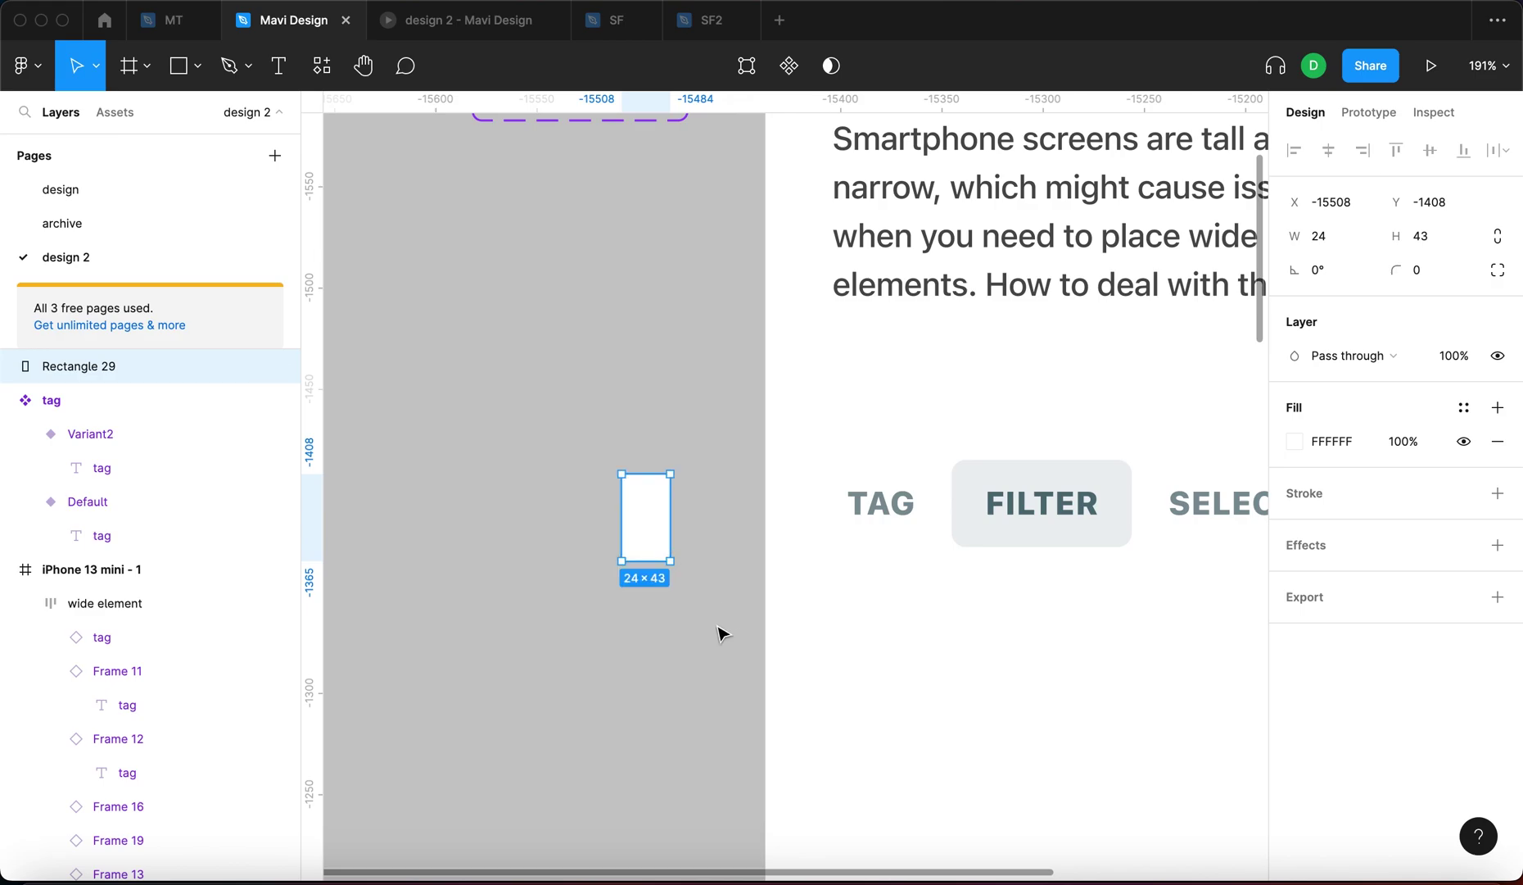
pyautogui.press('super+x')
pyautogui.click(877, 500)
pyautogui.scroll(-5, 877, 499)
pyautogui.hscroll(3, 864, 497)
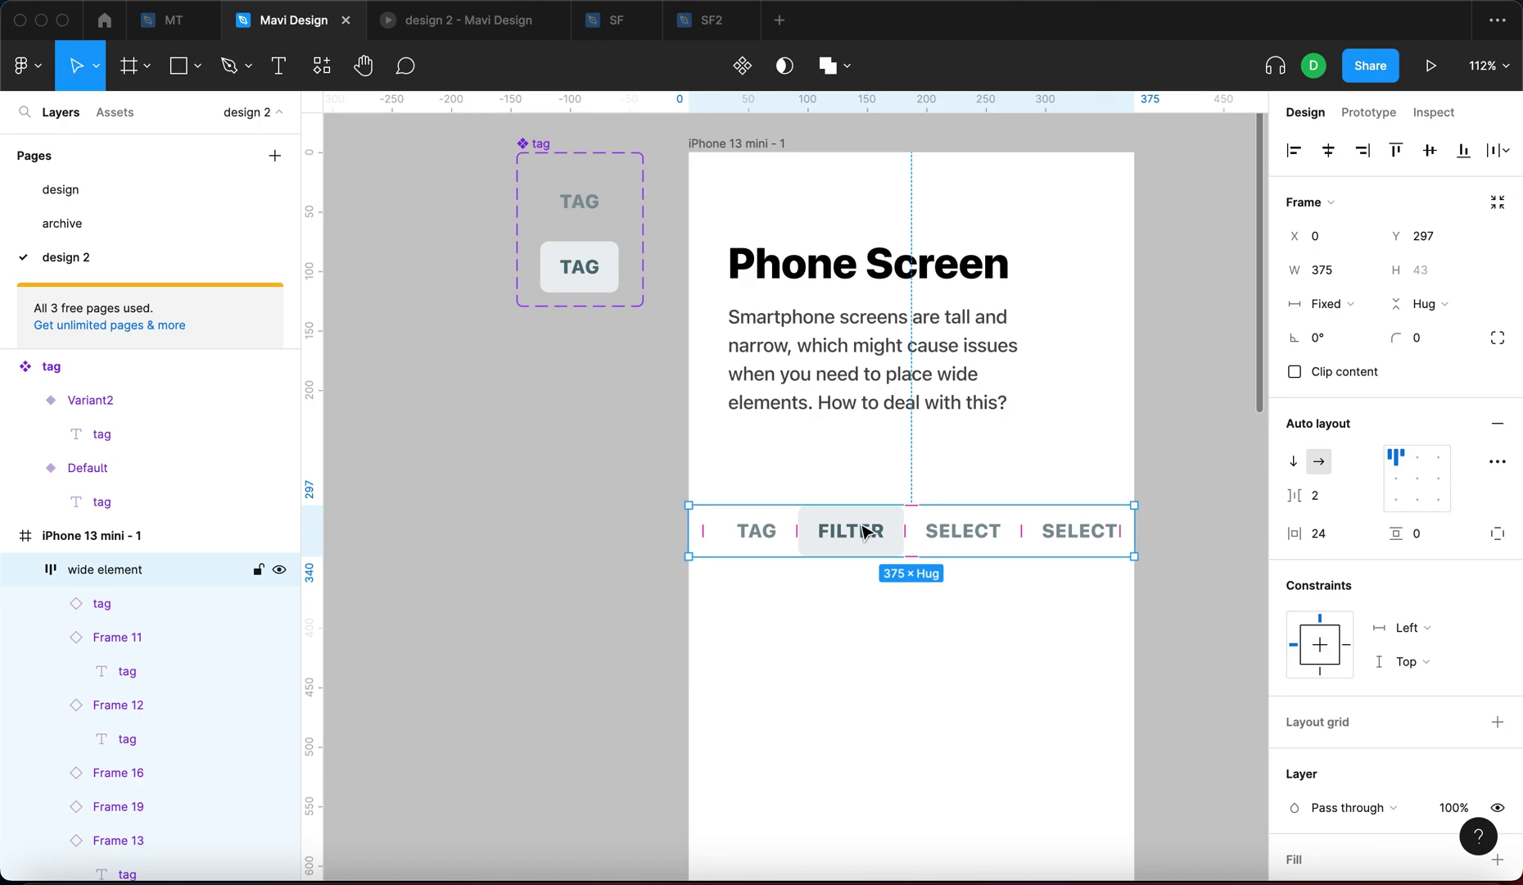
pyautogui.press('super+v')
# Make Rectangle 29 absolutely positioned and align it left to x 0 in the row
pyautogui.scroll(3, 439, 561)
pyautogui.hscroll(2, 709, 582)
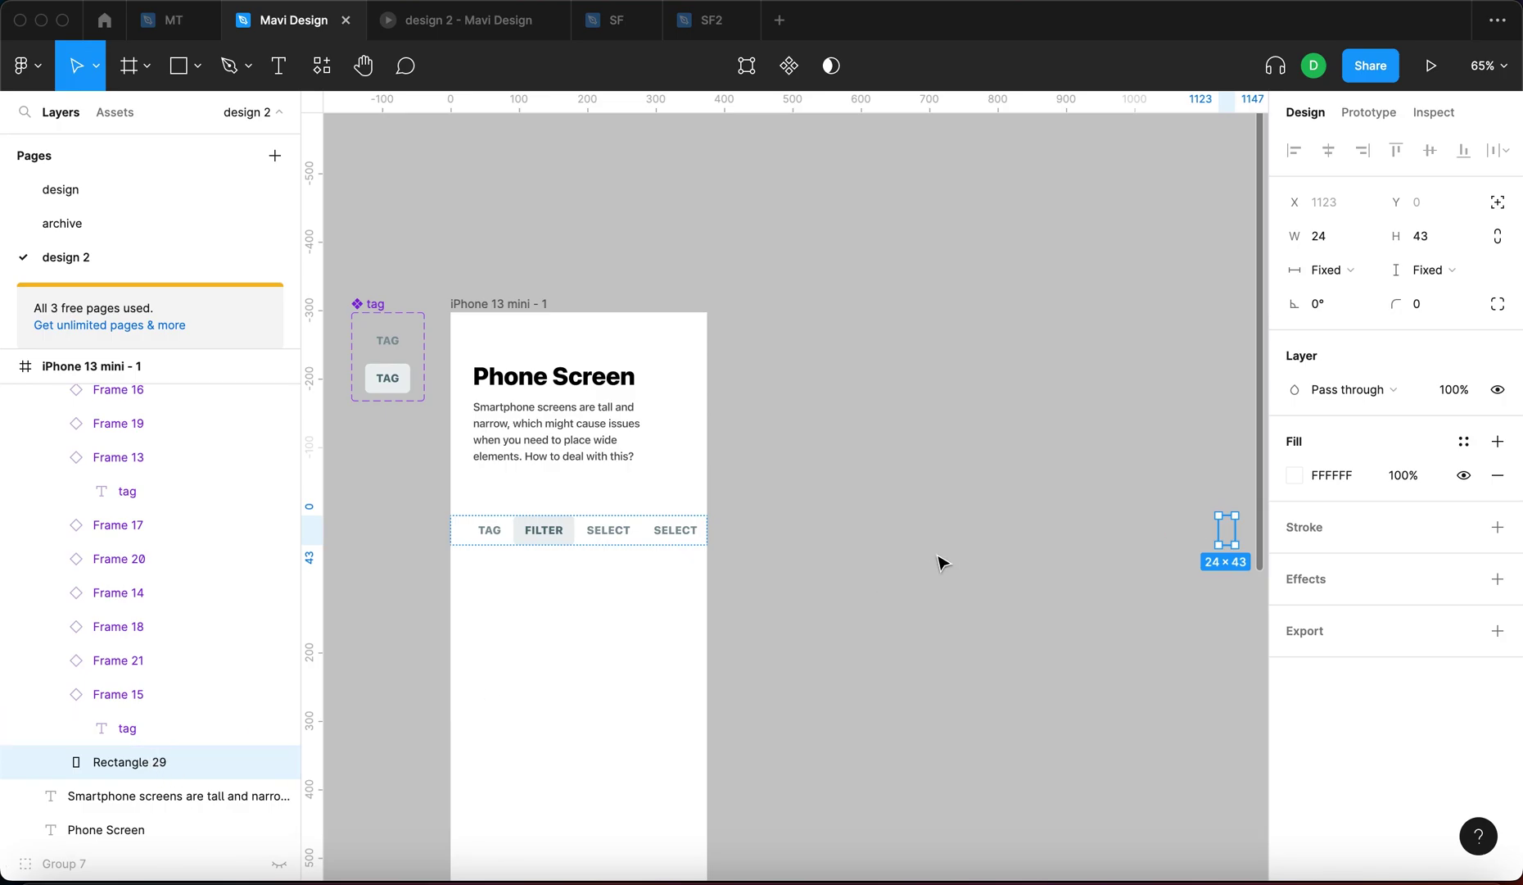
pyautogui.click(1497, 204)
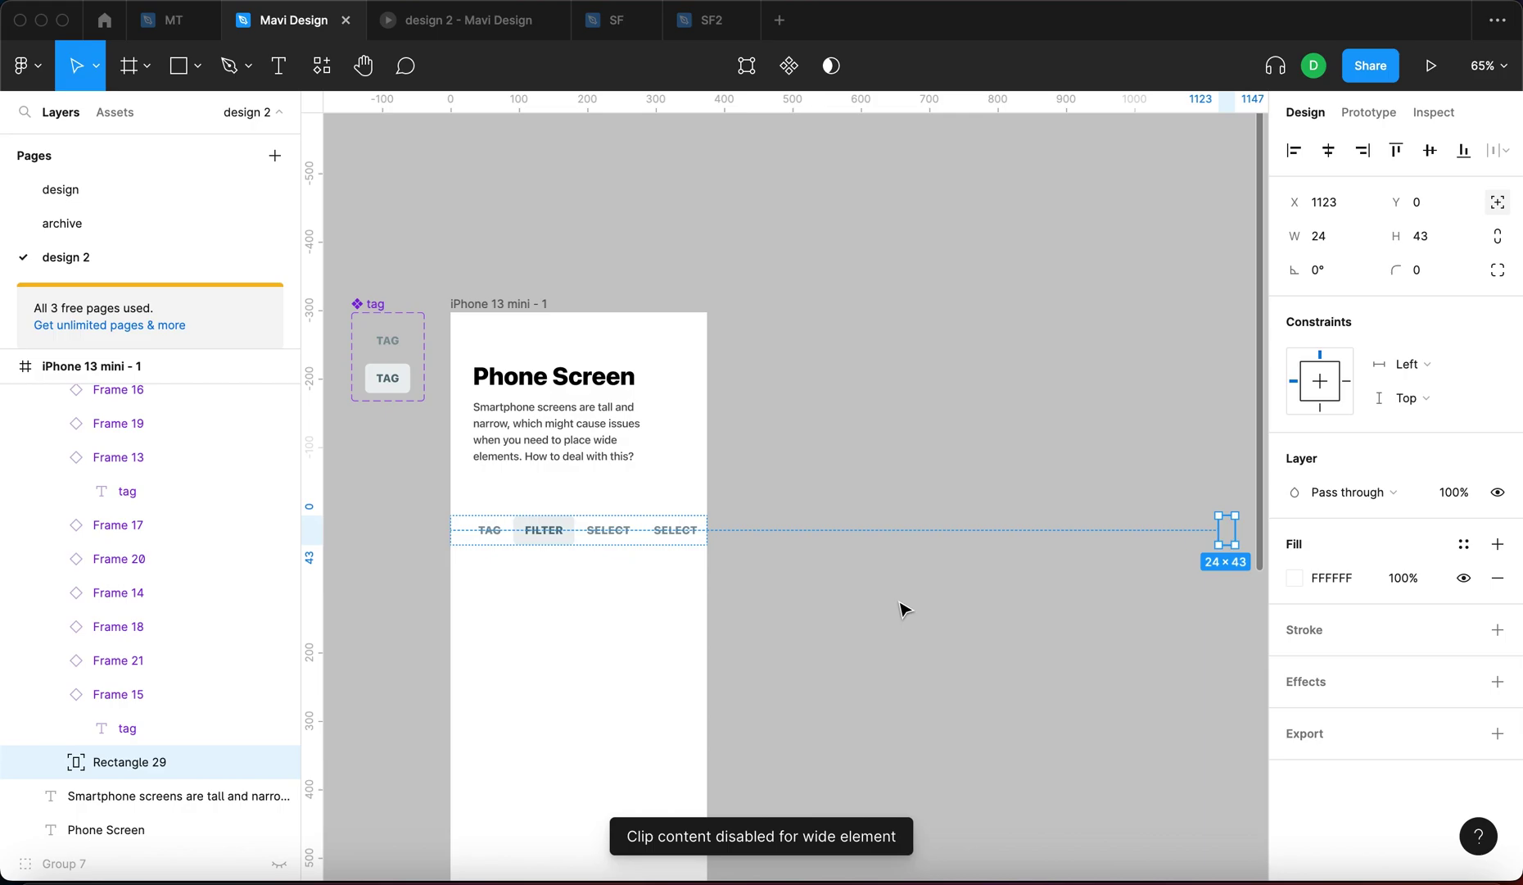
pyautogui.hotkey('alt', 'a')
pyautogui.scroll(5, 439, 541)
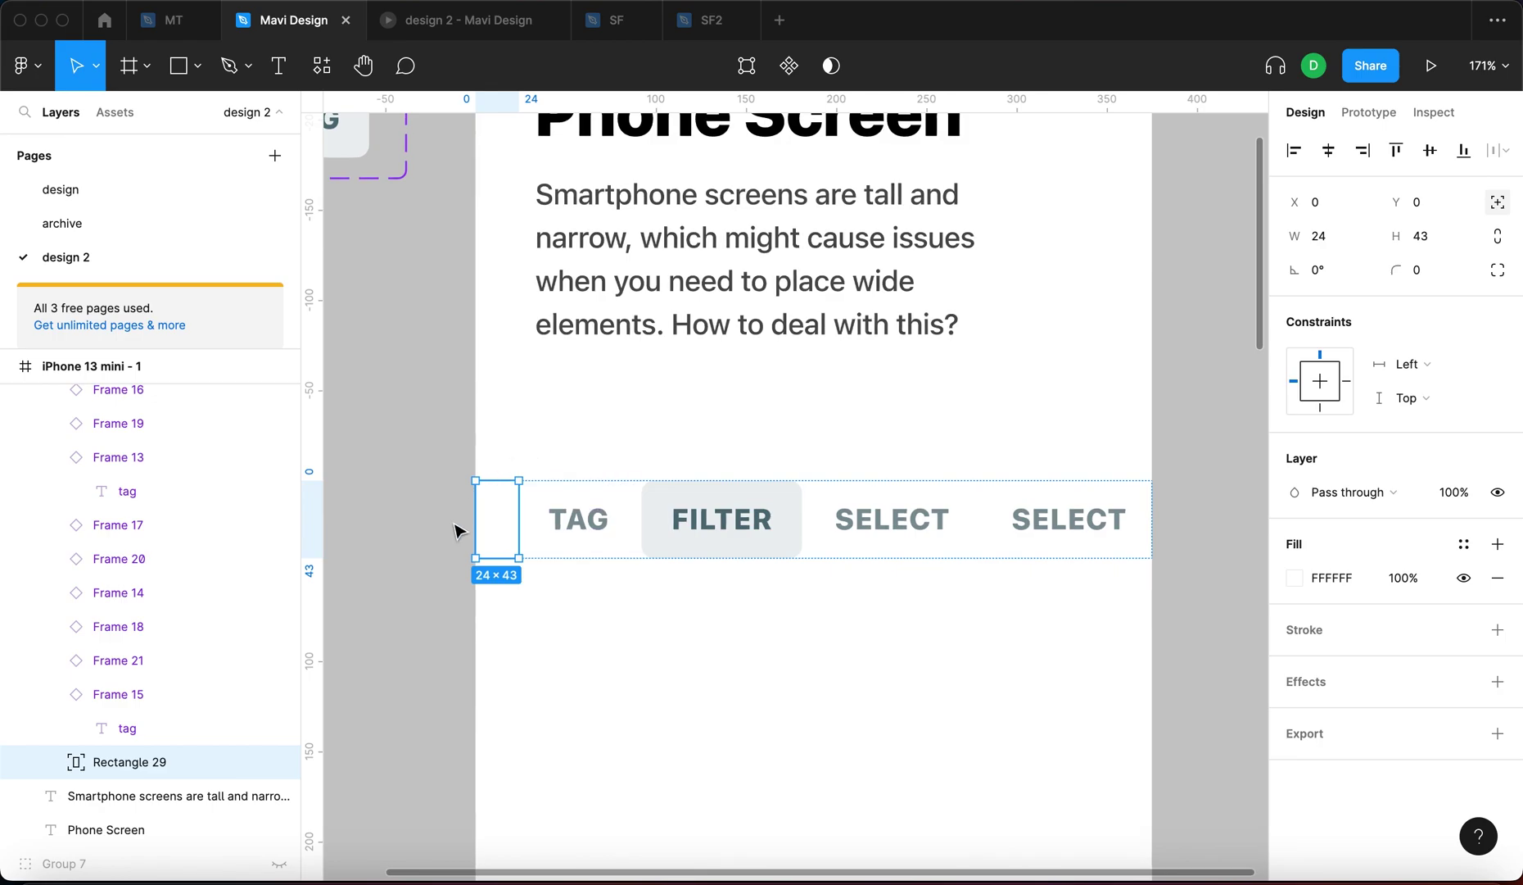
pyautogui.click(1292, 578)
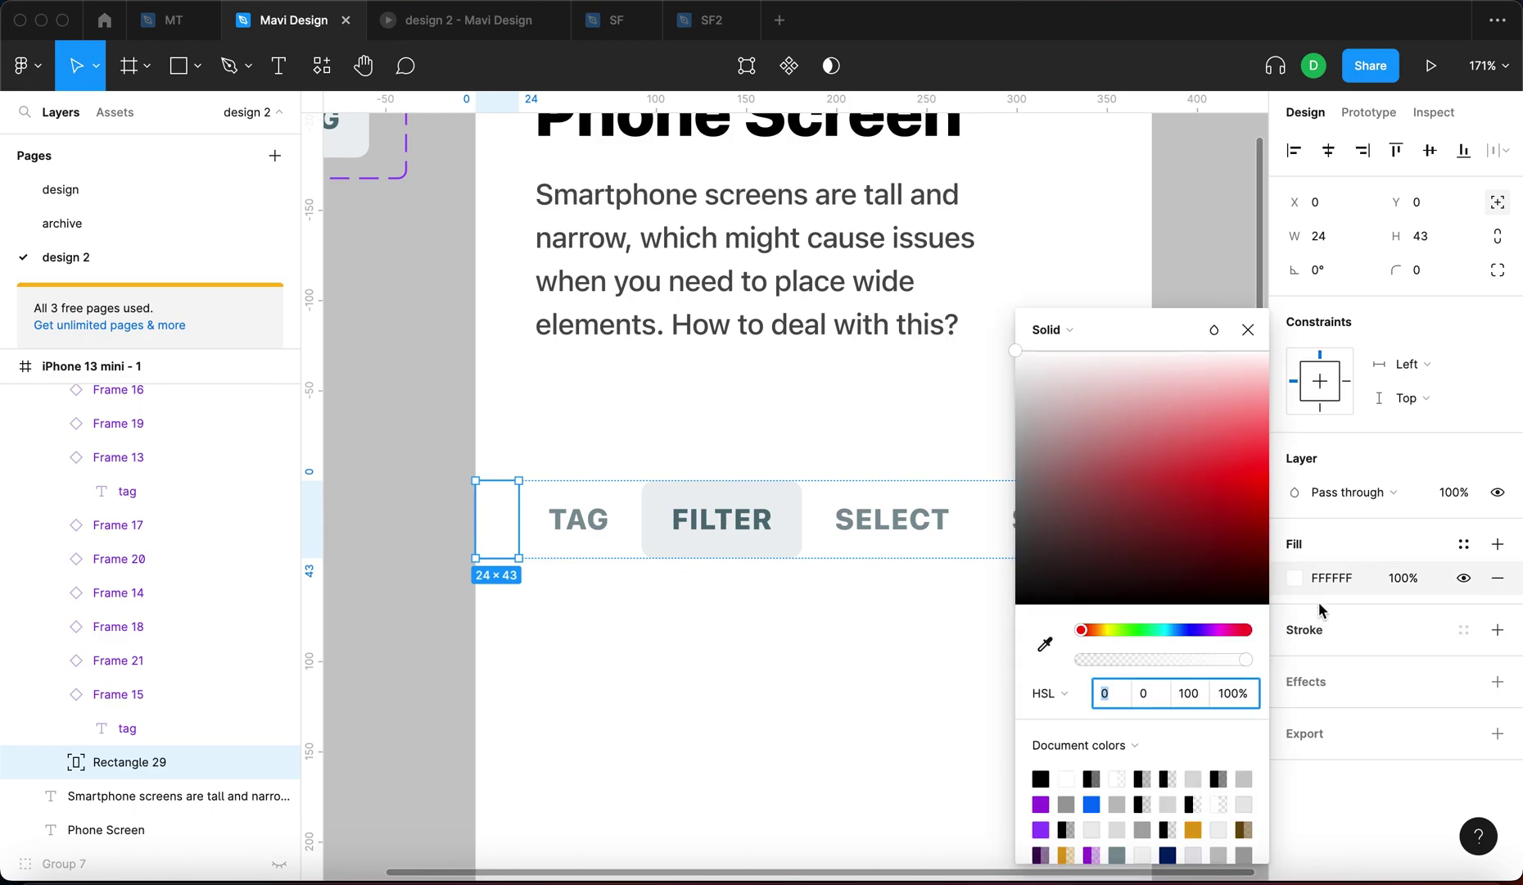
# Switch Rectangle 29's fill to a linear gradient running horizontally from white to transparent
pyautogui.click(1090, 330)
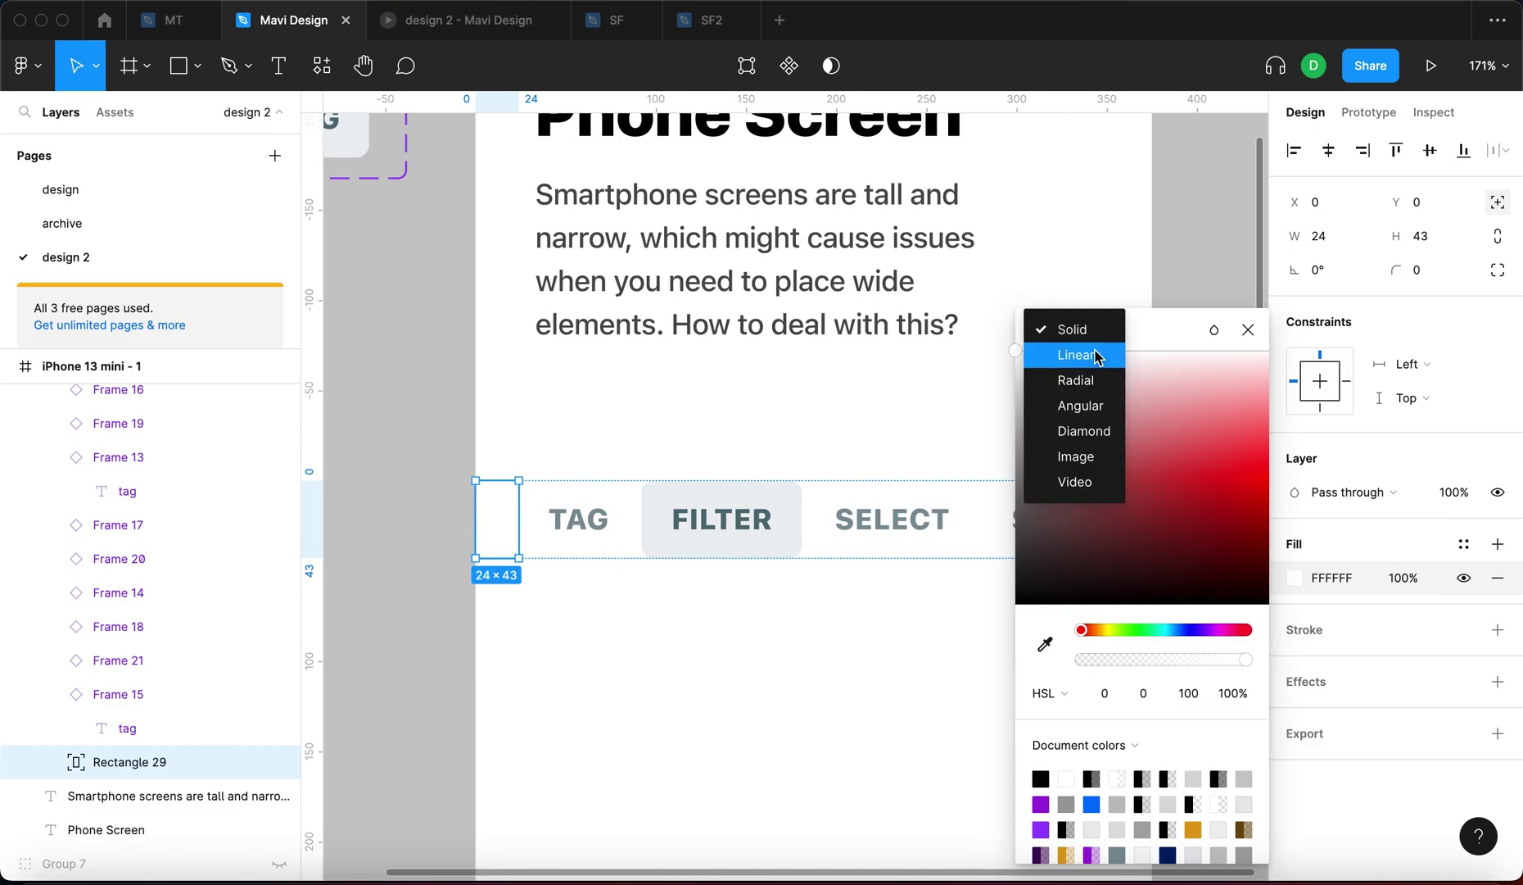
pyautogui.click(1098, 354)
pyautogui.scroll(5, 500, 509)
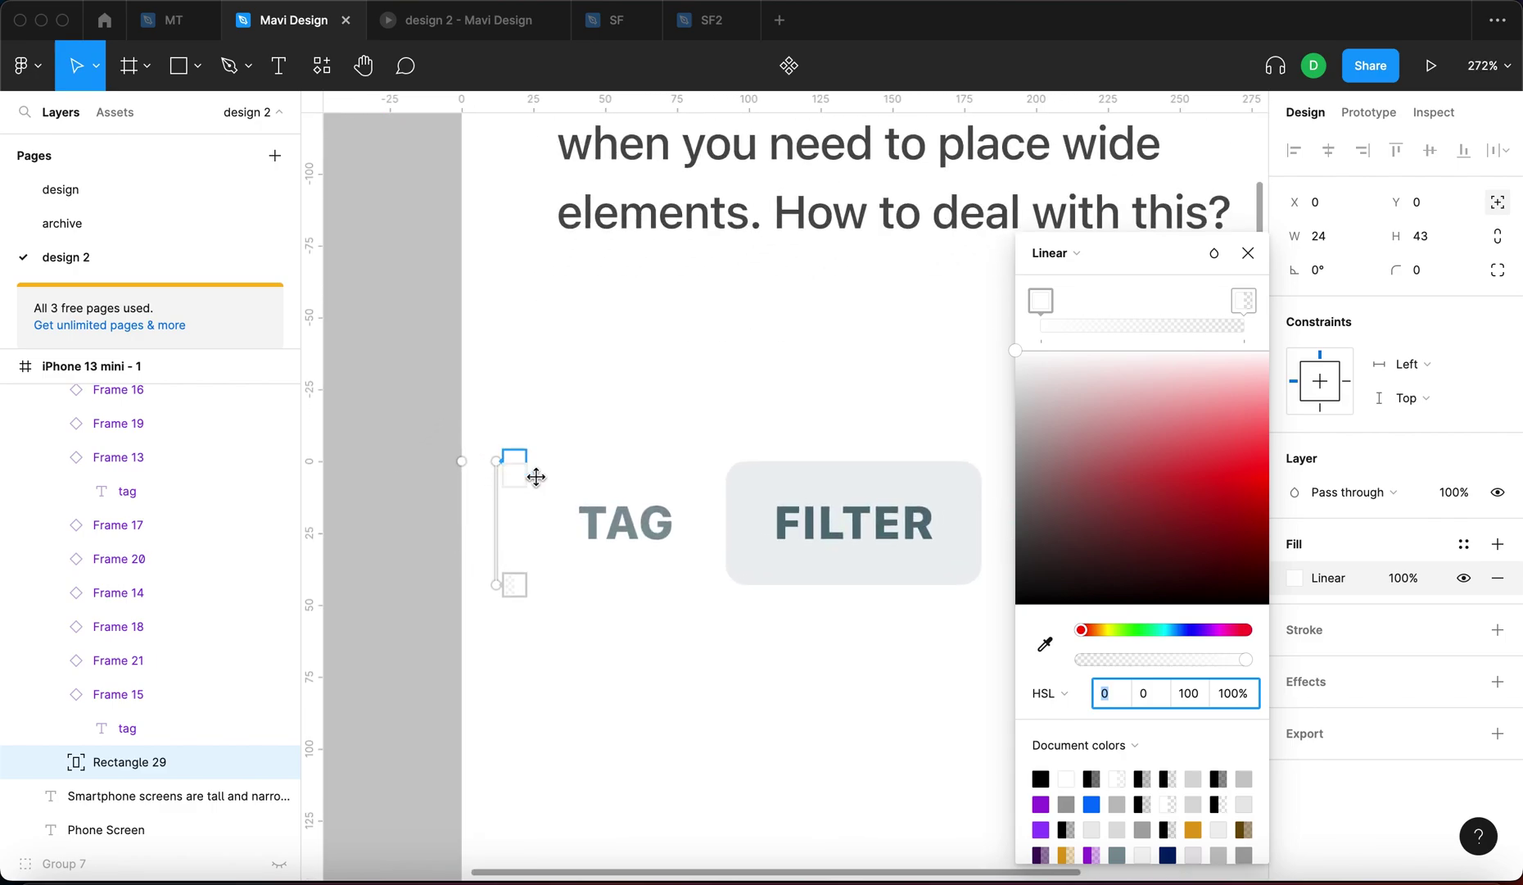
pyautogui.moveTo(495, 461); pyautogui.dragTo(459, 522)
pyautogui.moveTo(494, 581); pyautogui.dragTo(530, 525)
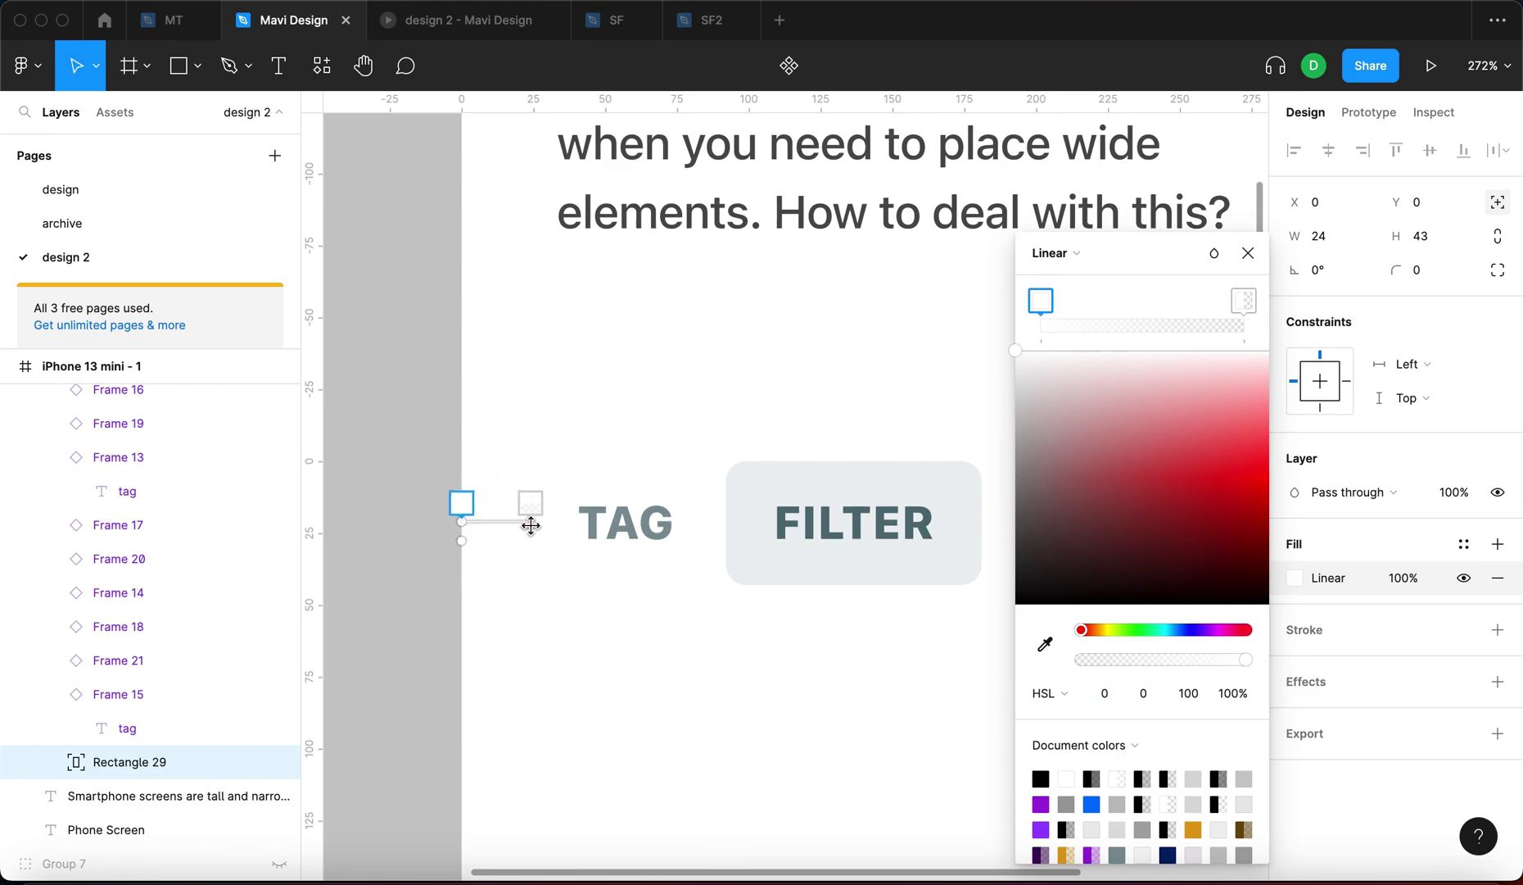
pyautogui.click(1248, 252)
pyautogui.click(690, 367)
pyautogui.scroll(-3, 692, 373)
pyautogui.scroll(-3, 692, 373)
pyautogui.scroll(3, 679, 327)
# Set the iPhone 13 mini - 1 frame's fill to grey 929292
pyautogui.click(665, 235)
pyautogui.click(1294, 614)
pyautogui.moveTo(1033, 370); pyautogui.dragTo(986, 469)
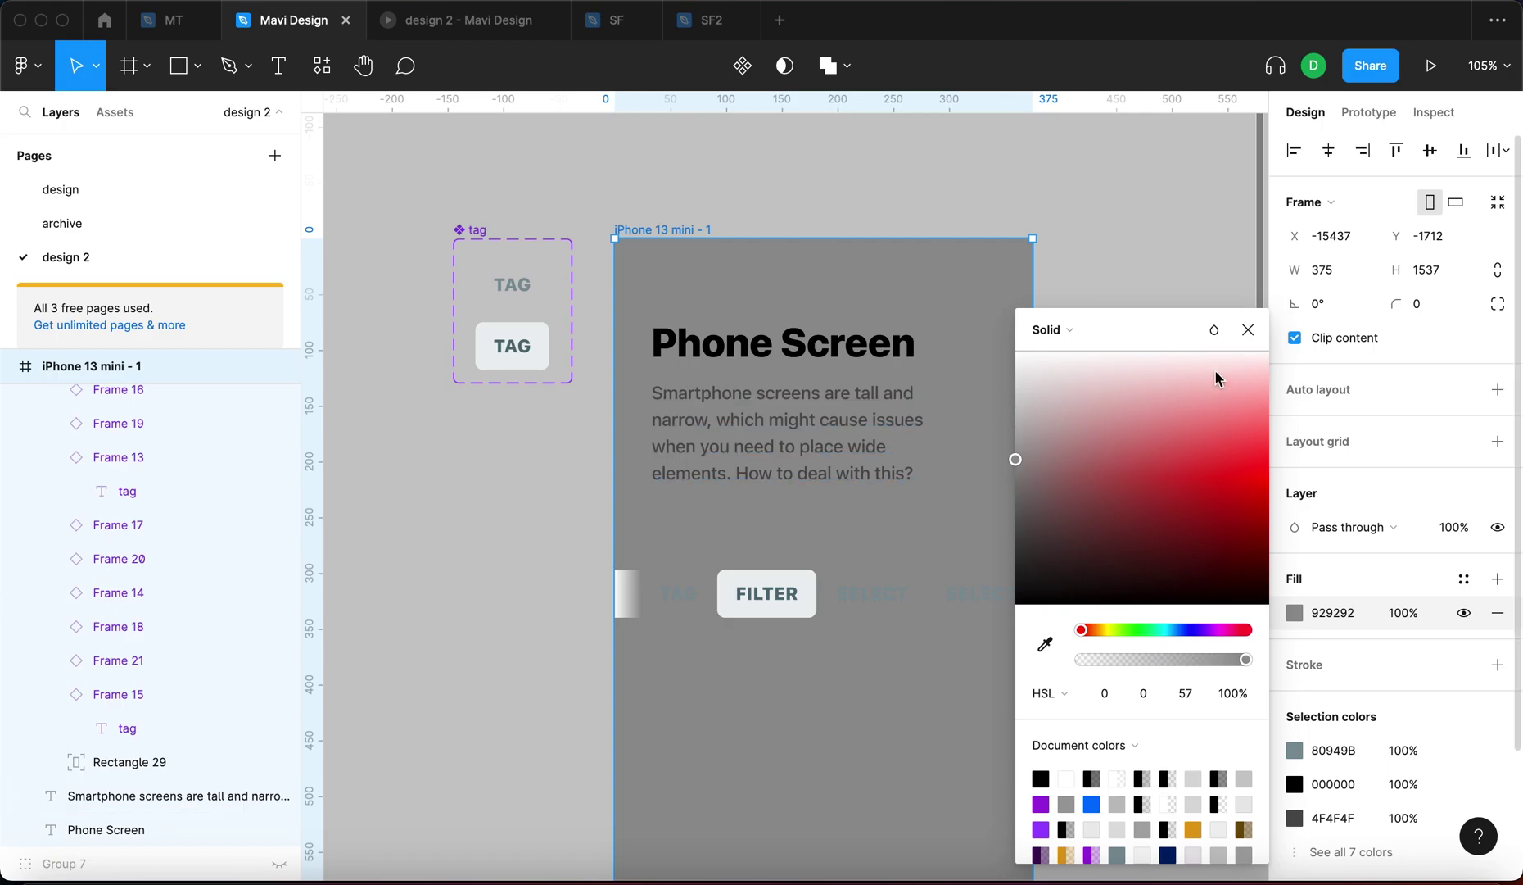
pyautogui.click(1245, 332)
pyautogui.click(1245, 340)
pyautogui.scroll(5, 644, 632)
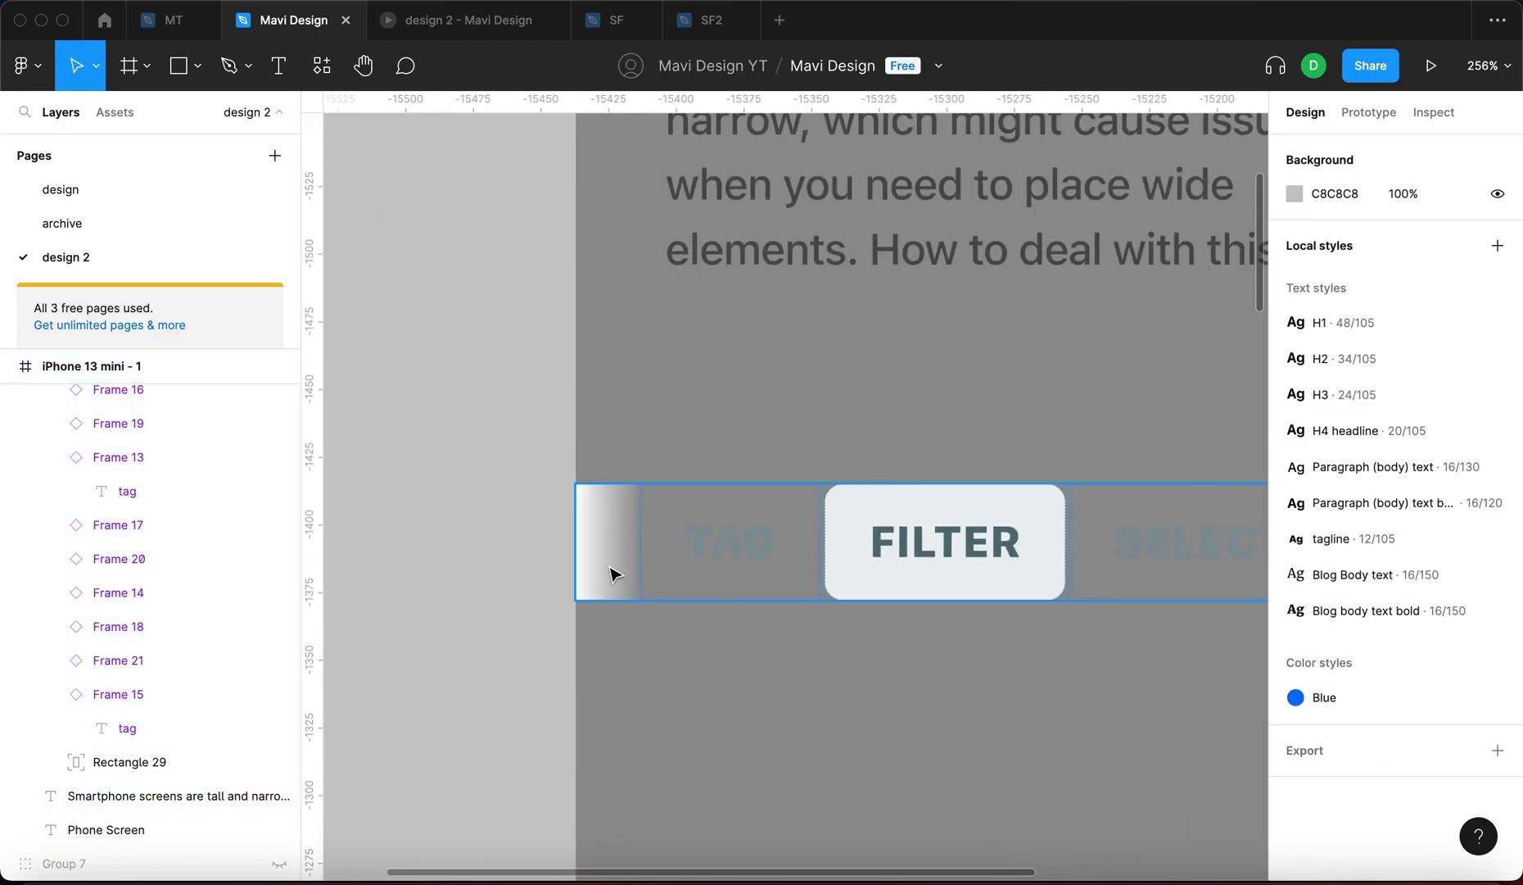
# Reselect the gradient fade rectangle, Rectangle 29, in the layer list
pyautogui.click(614, 574)
pyautogui.scroll(-3, 633, 486)
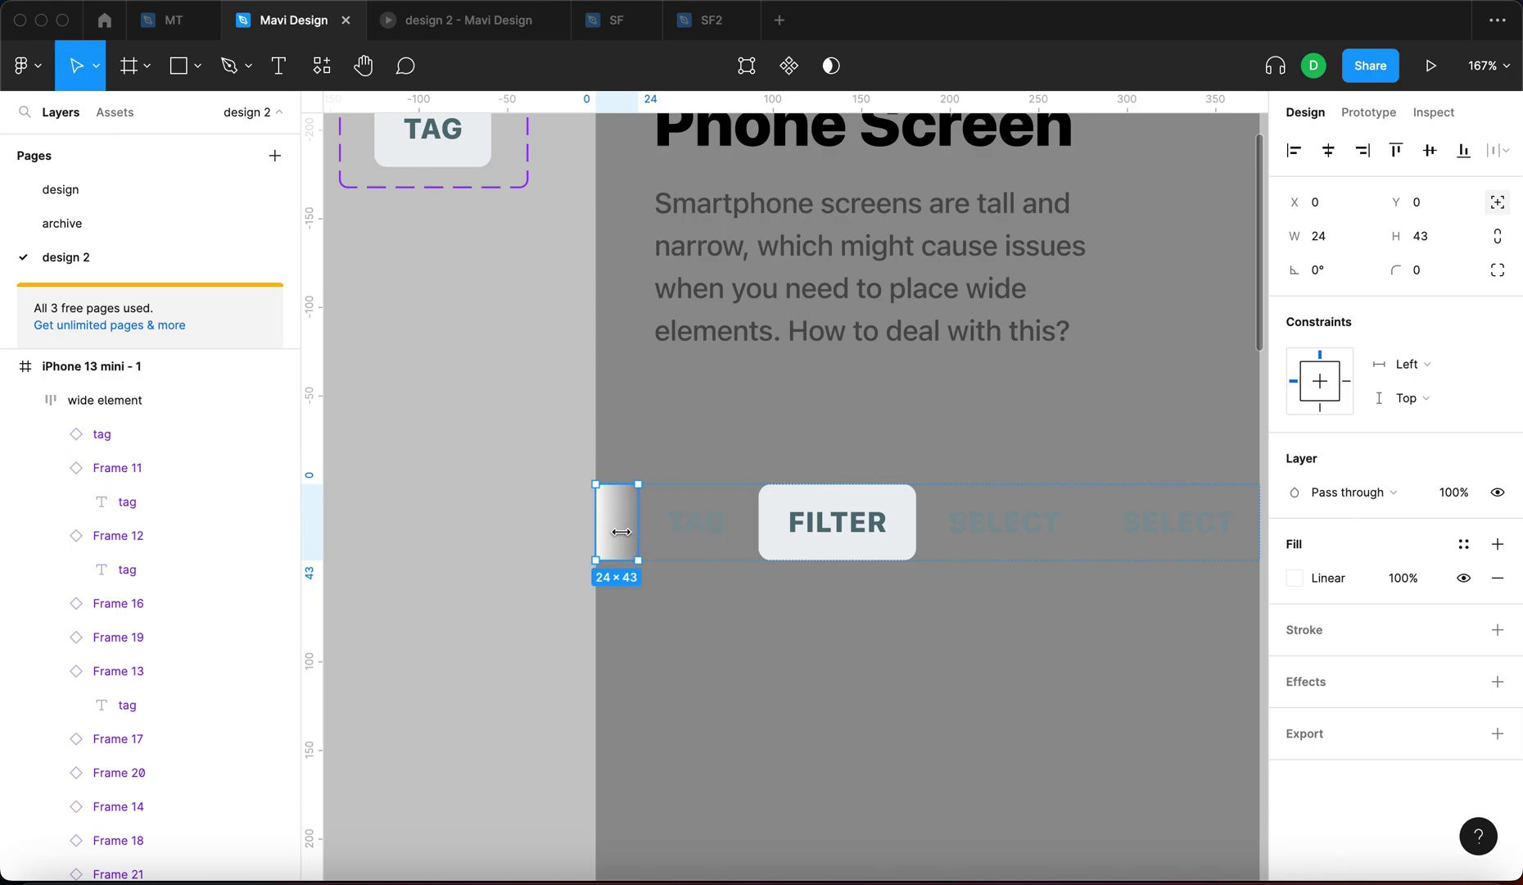
pyautogui.click(616, 525)
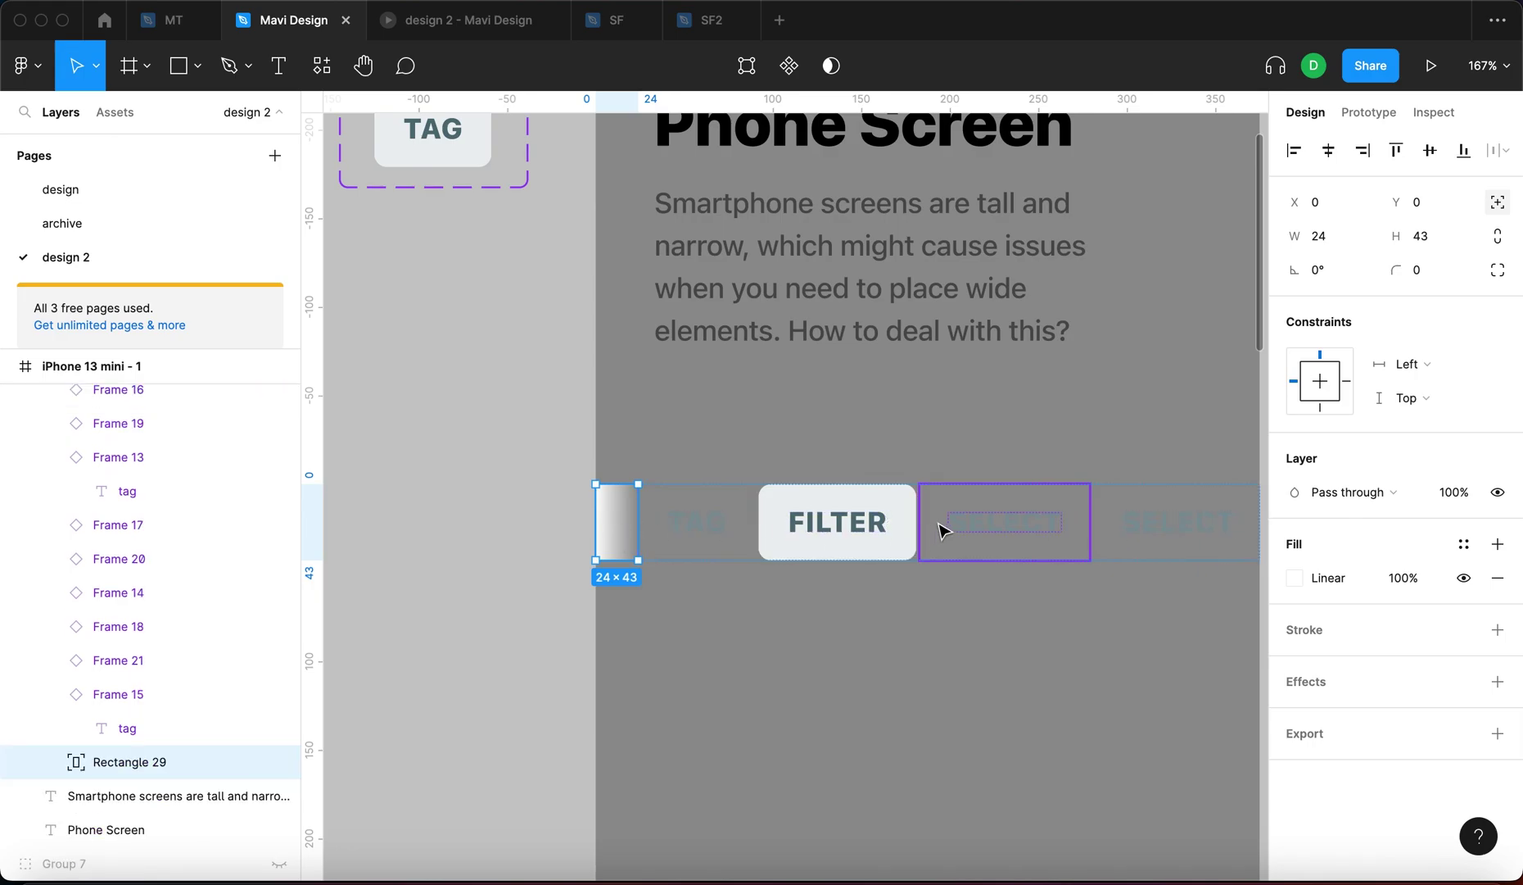
# Bring the left fade rectangle (Rectangle 29) to the front and duplicate it
pyautogui.press('alt+super+bracketright')
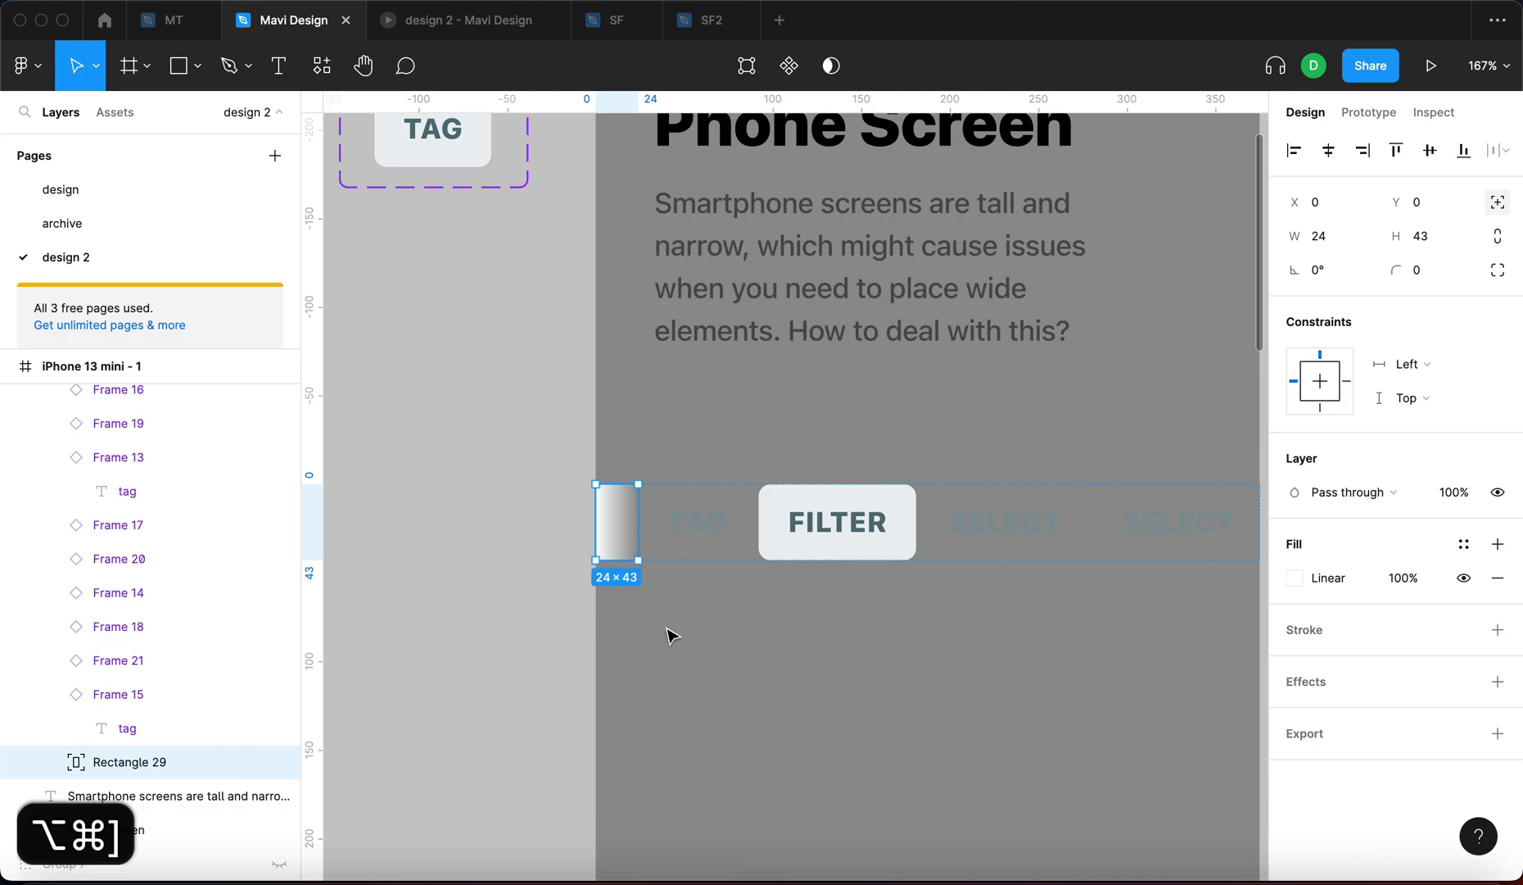
pyautogui.press('super+d')
pyautogui.scroll(5, 616, 522)
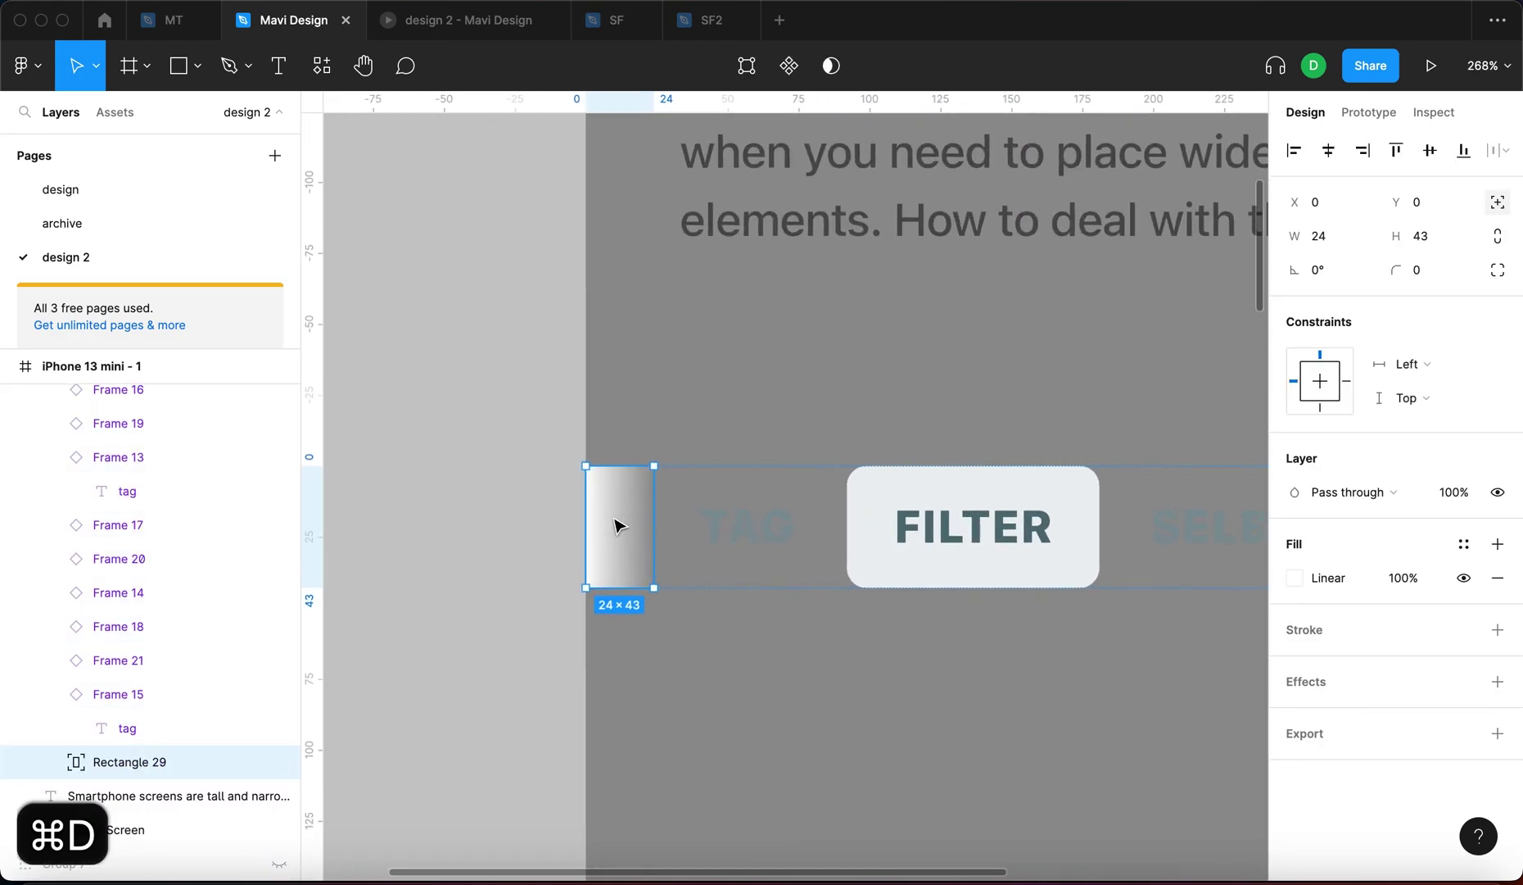
pyautogui.press('super+d')
pyautogui.scroll(-4, 662, 589)
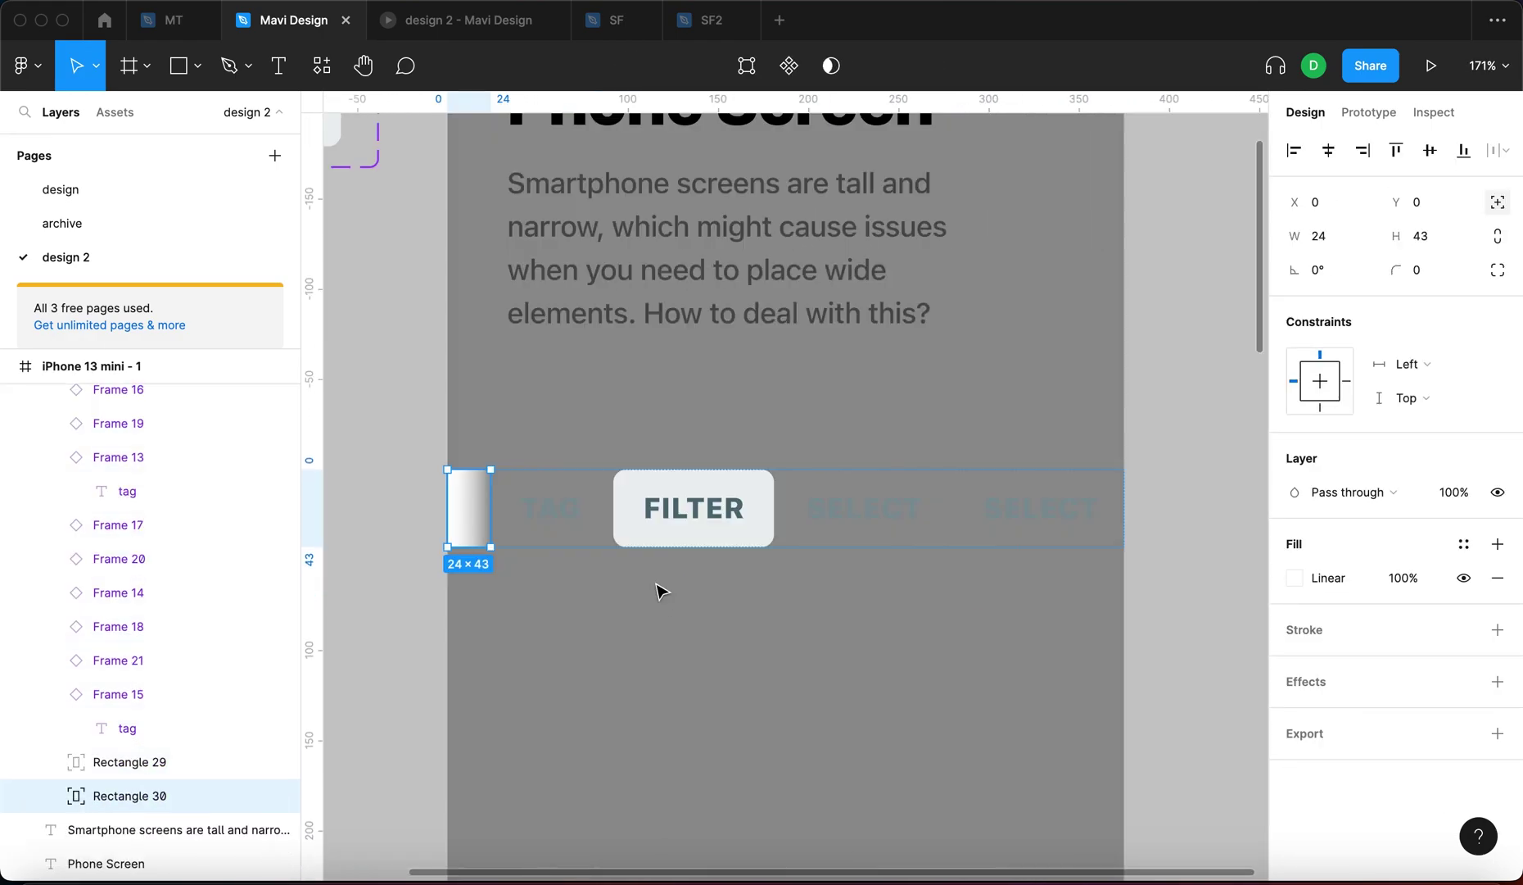
# Mirror the copied fade horizontally and align it to the tag bar's right edge
pyautogui.hotkey('shift', 'h')
pyautogui.scroll(4, 432, 508)
pyautogui.scroll(-4, 433, 508)
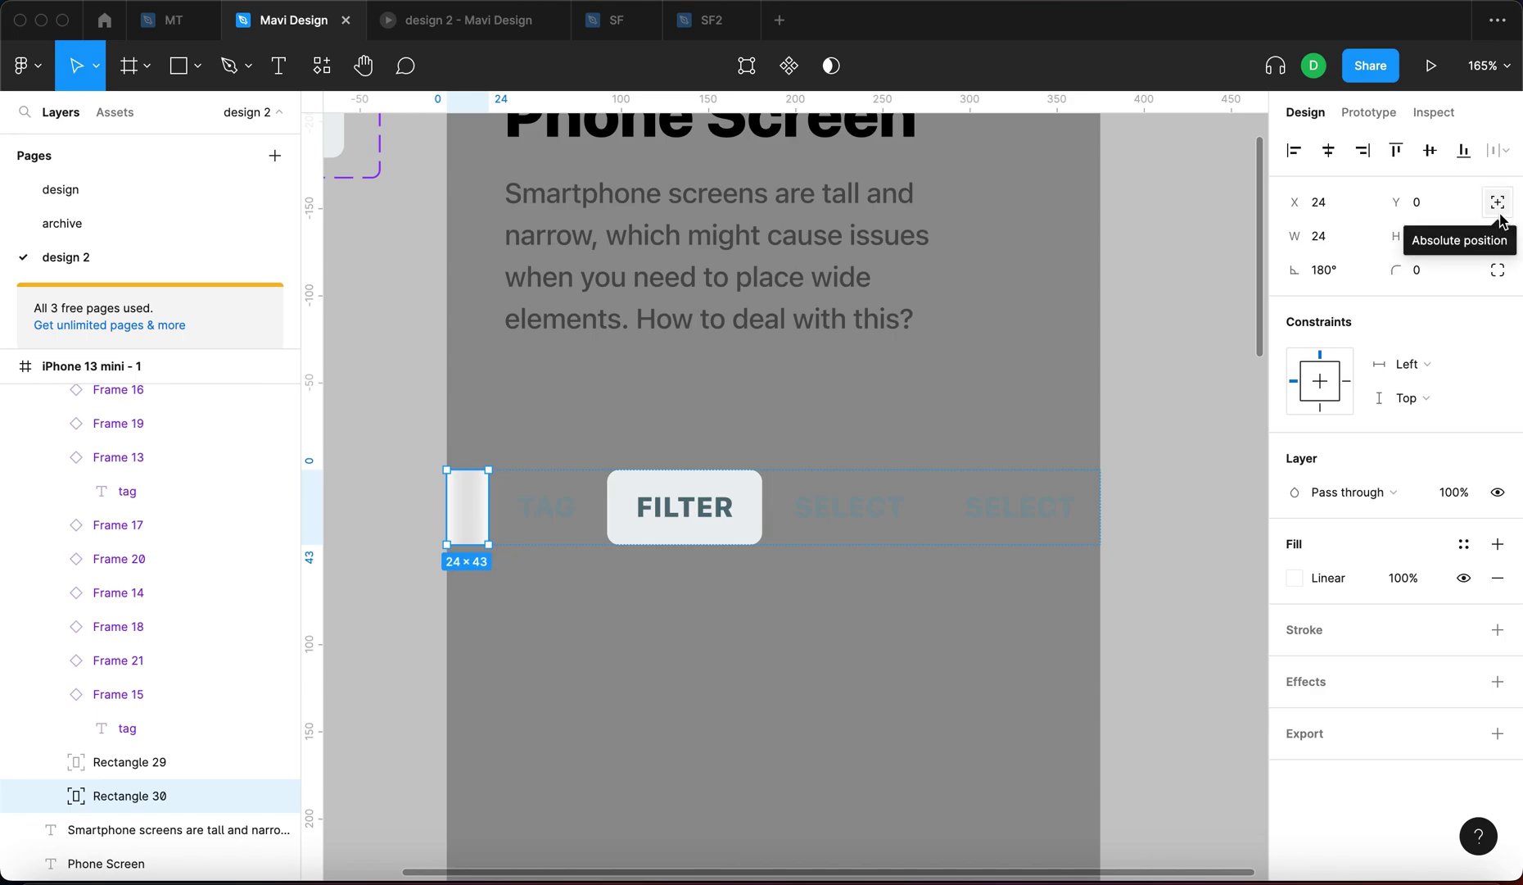
pyautogui.hotkey('alt', 'd')
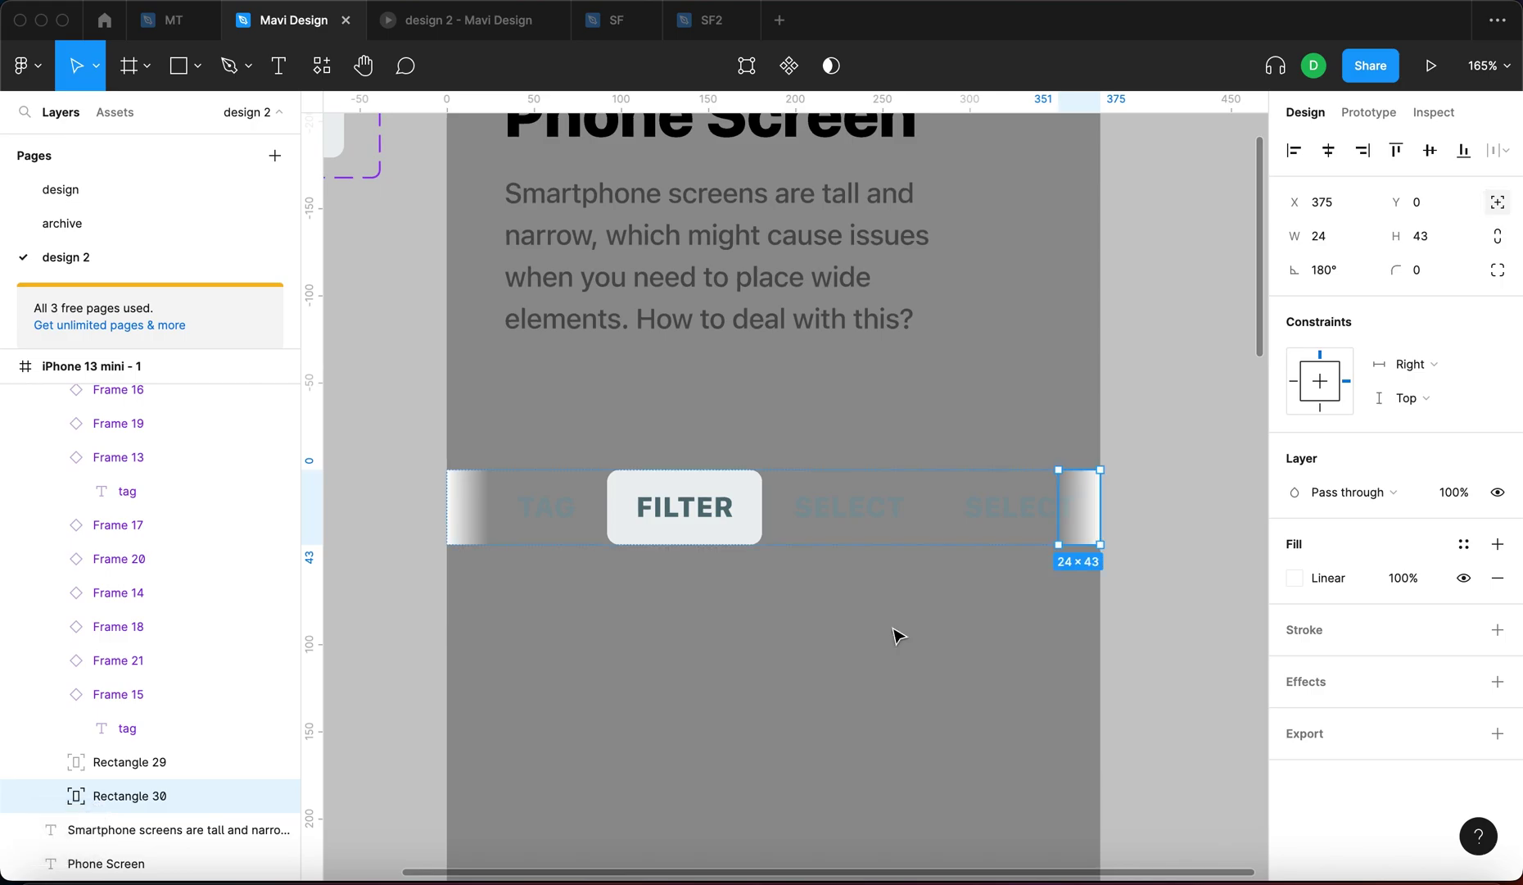
pyautogui.press('Escape')
pyautogui.click(813, 512)
pyautogui.click(198, 467)
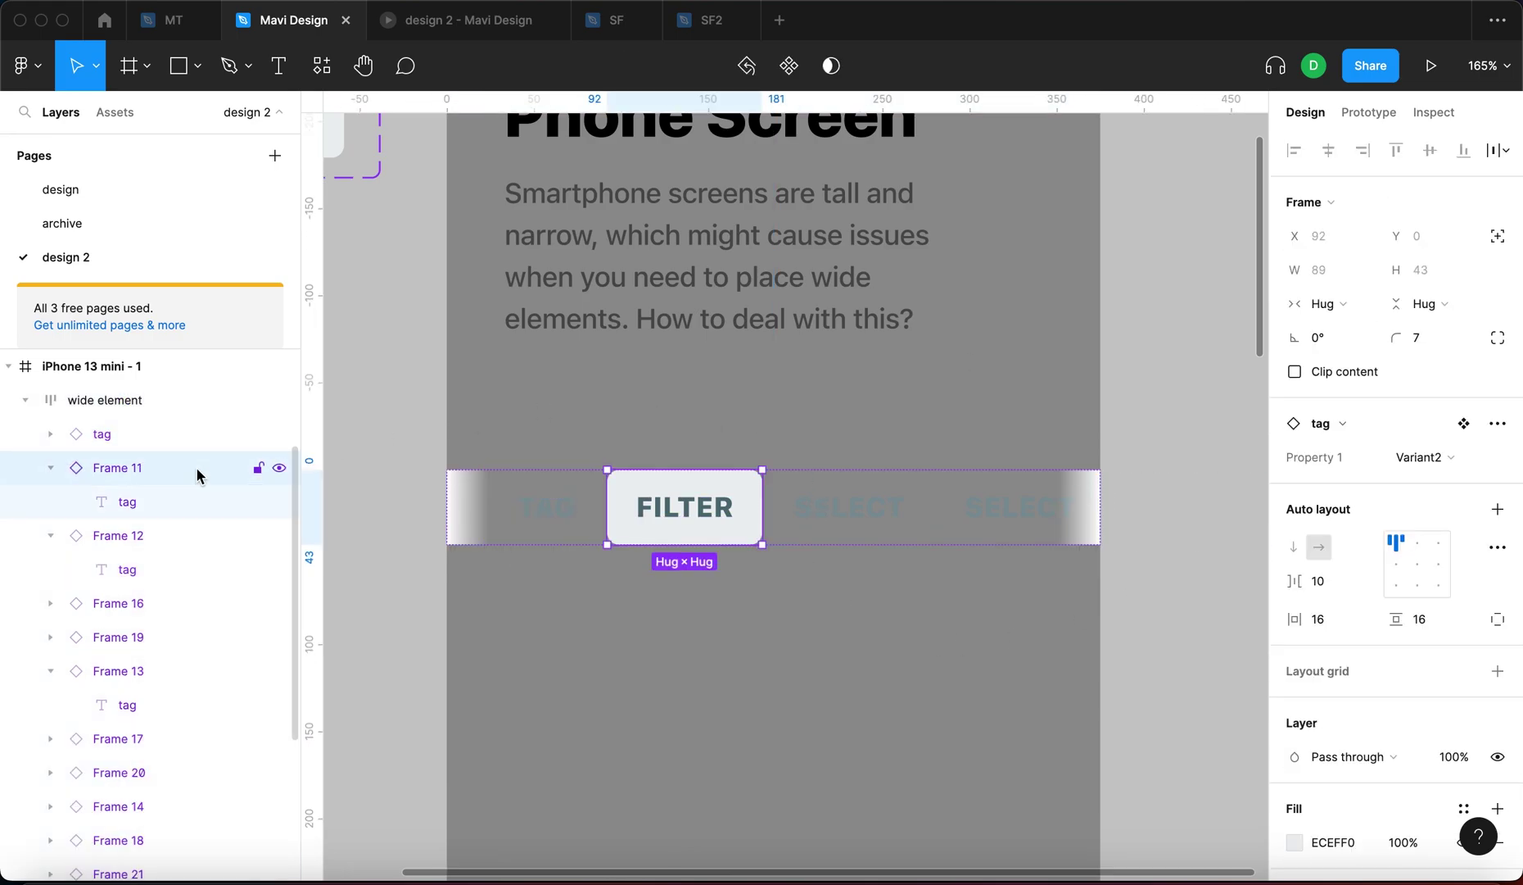
pyautogui.click(179, 536)
pyautogui.scroll(-5, 941, 582)
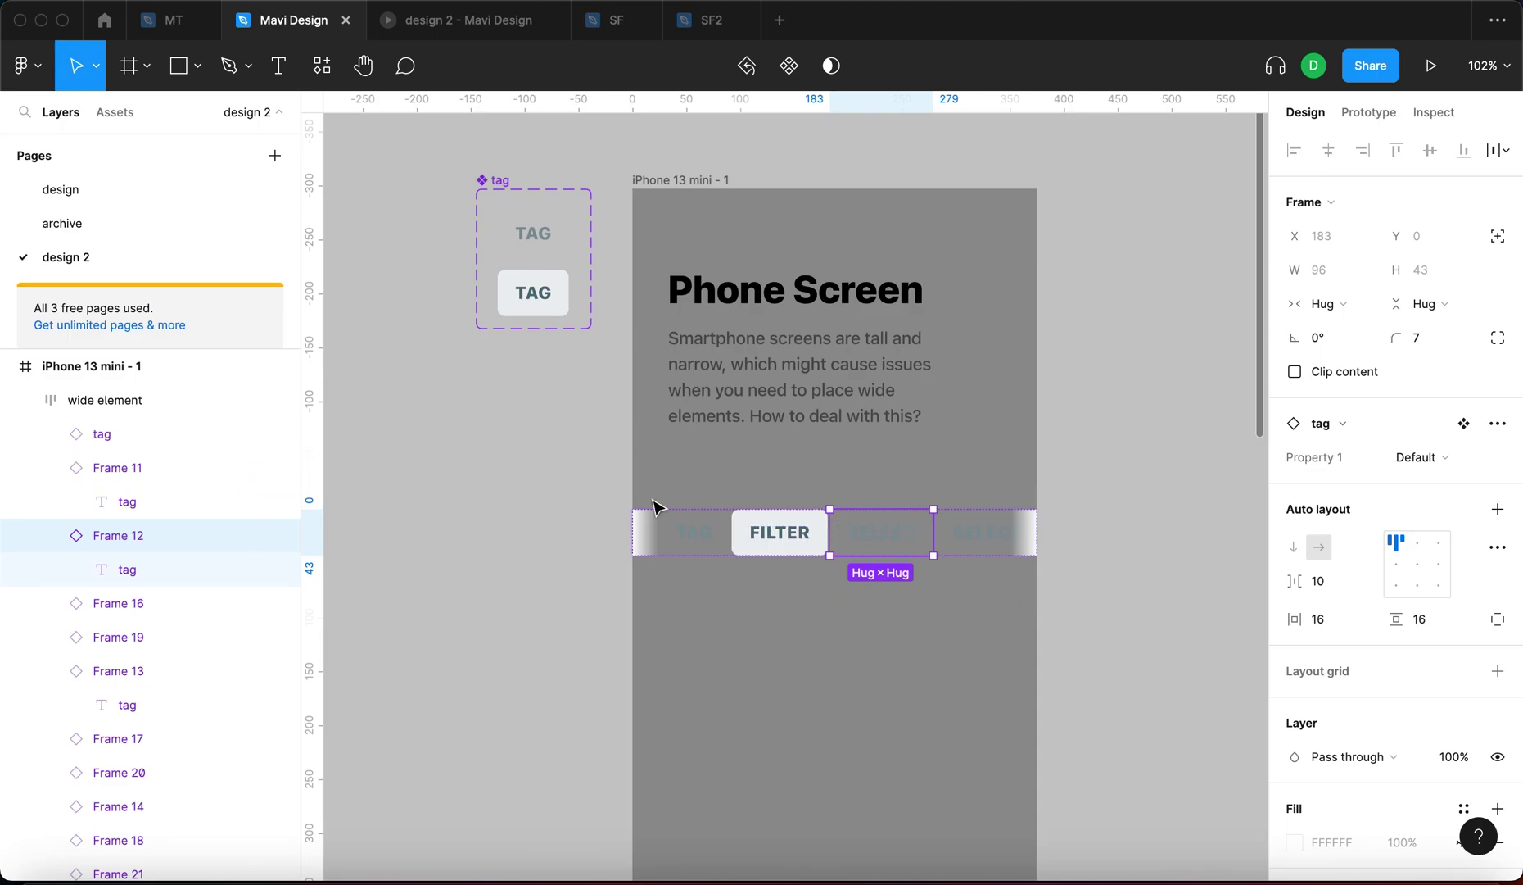
pyautogui.click(646, 533)
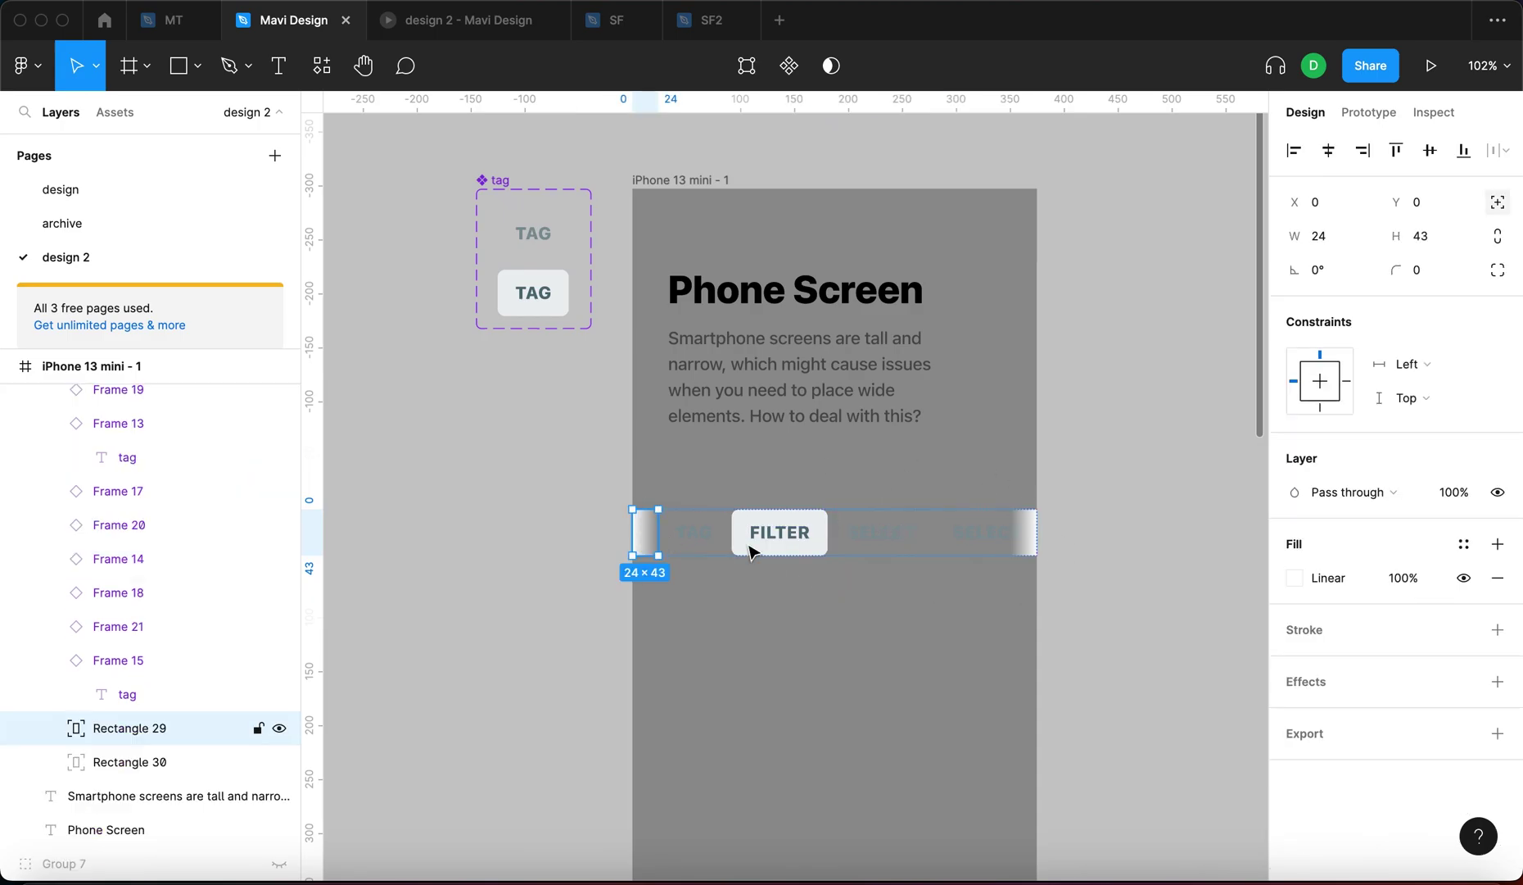
pyautogui.keyDown('shift'); pyautogui.click(1019, 544); pyautogui.keyUp('shift')
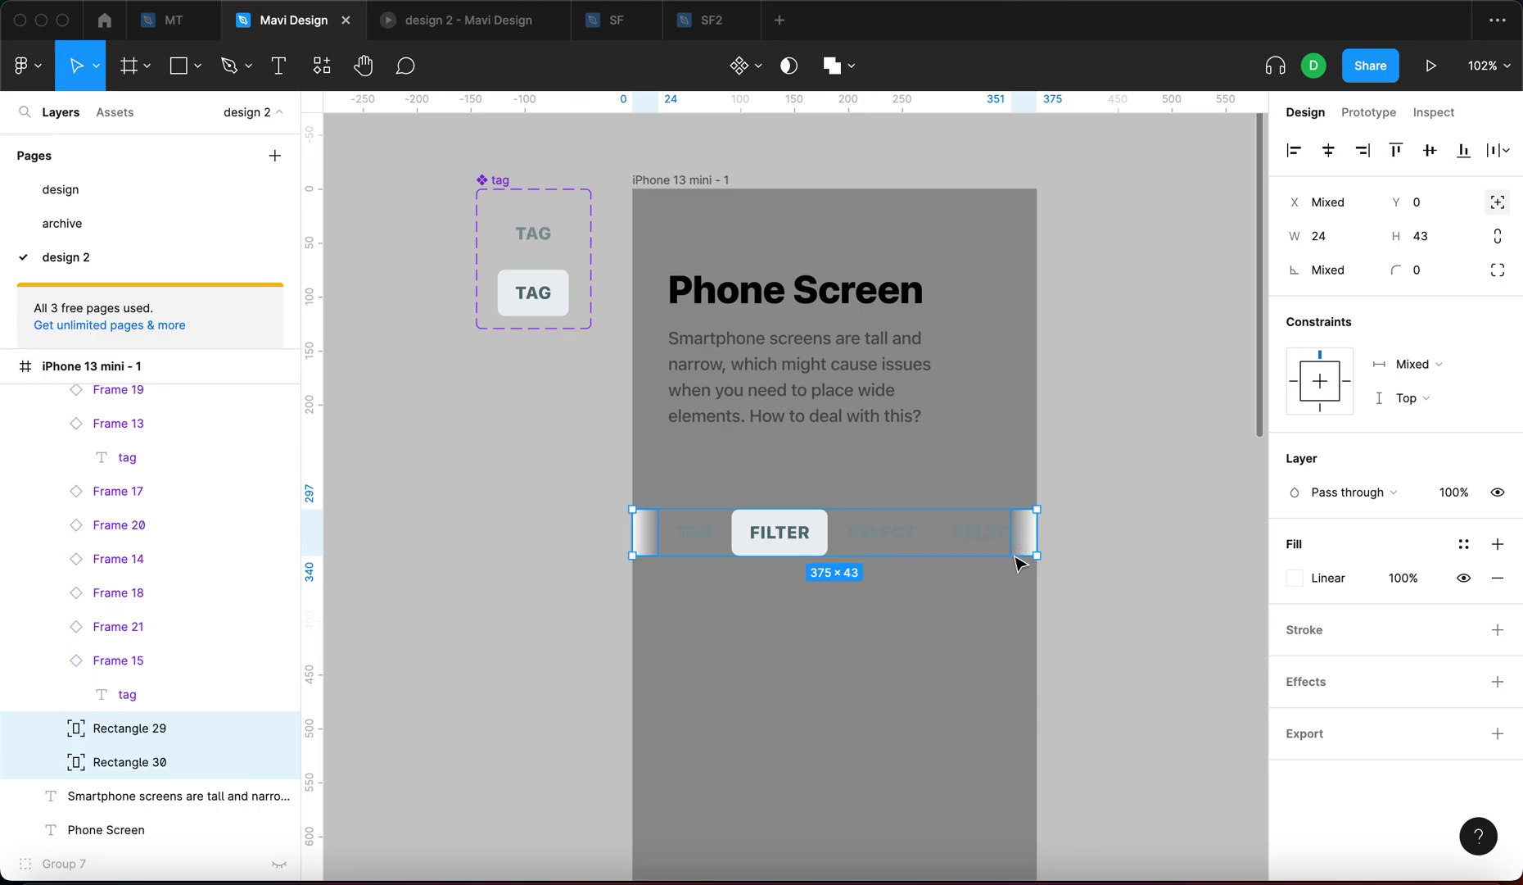
pyautogui.click(1024, 628)
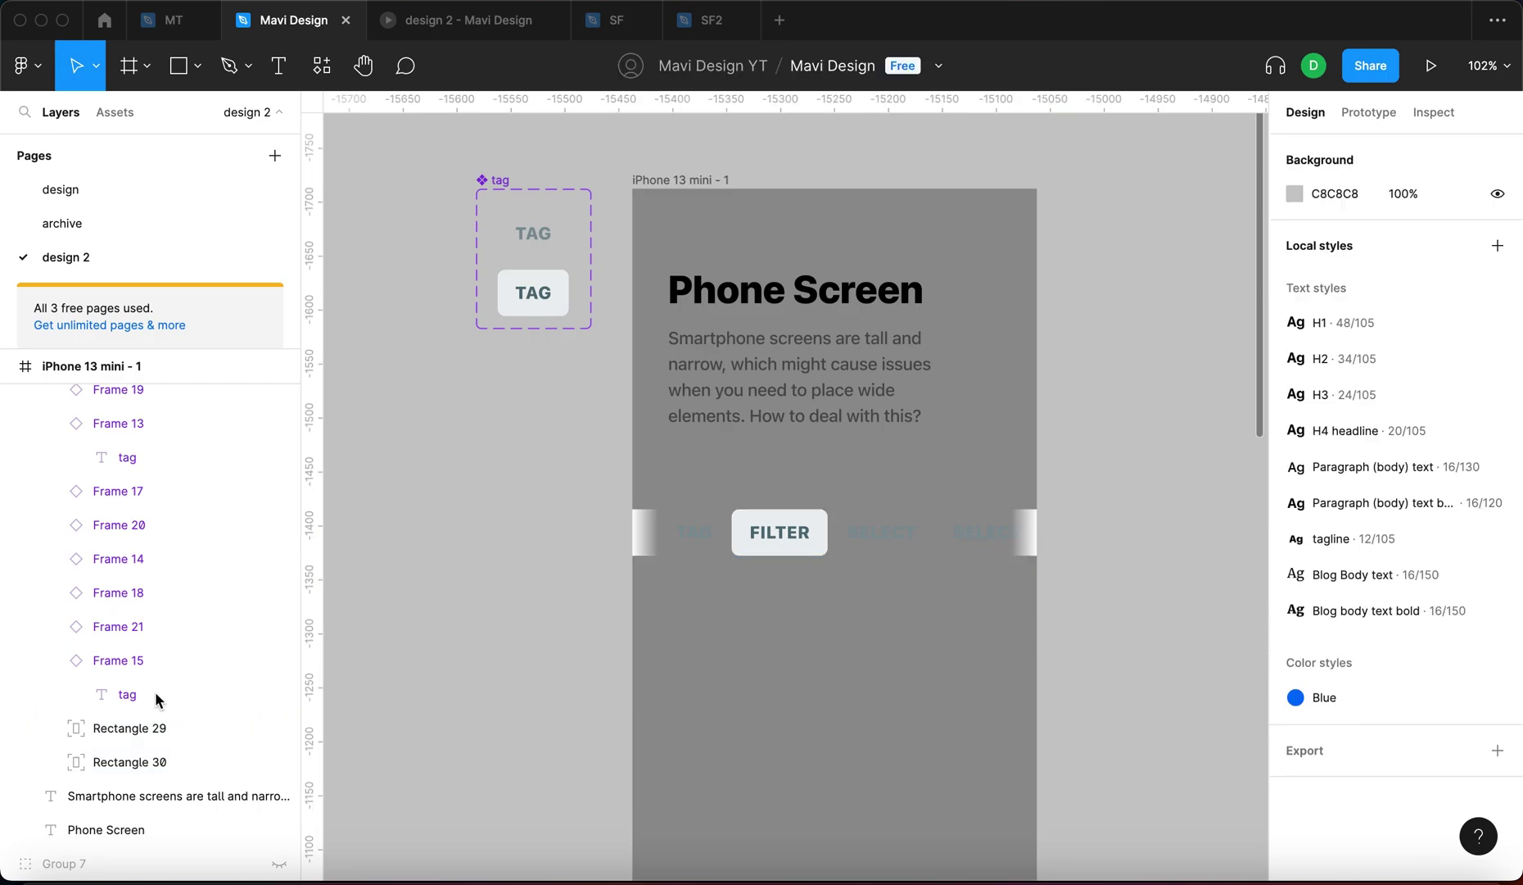
pyautogui.click(115, 727)
pyautogui.click(115, 760)
pyautogui.click(755, 708)
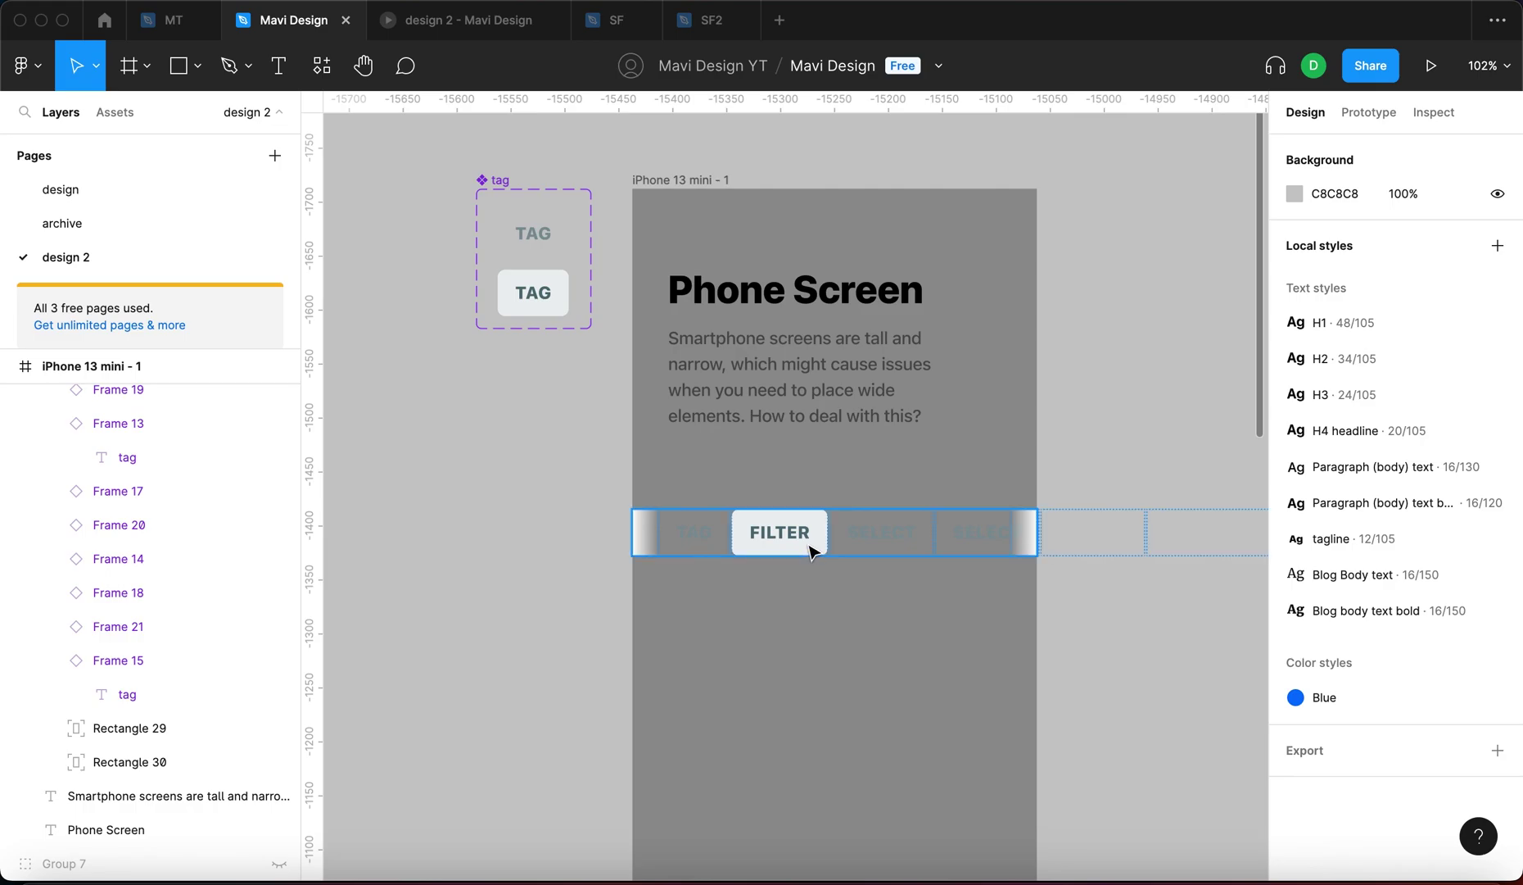
pyautogui.click(809, 550)
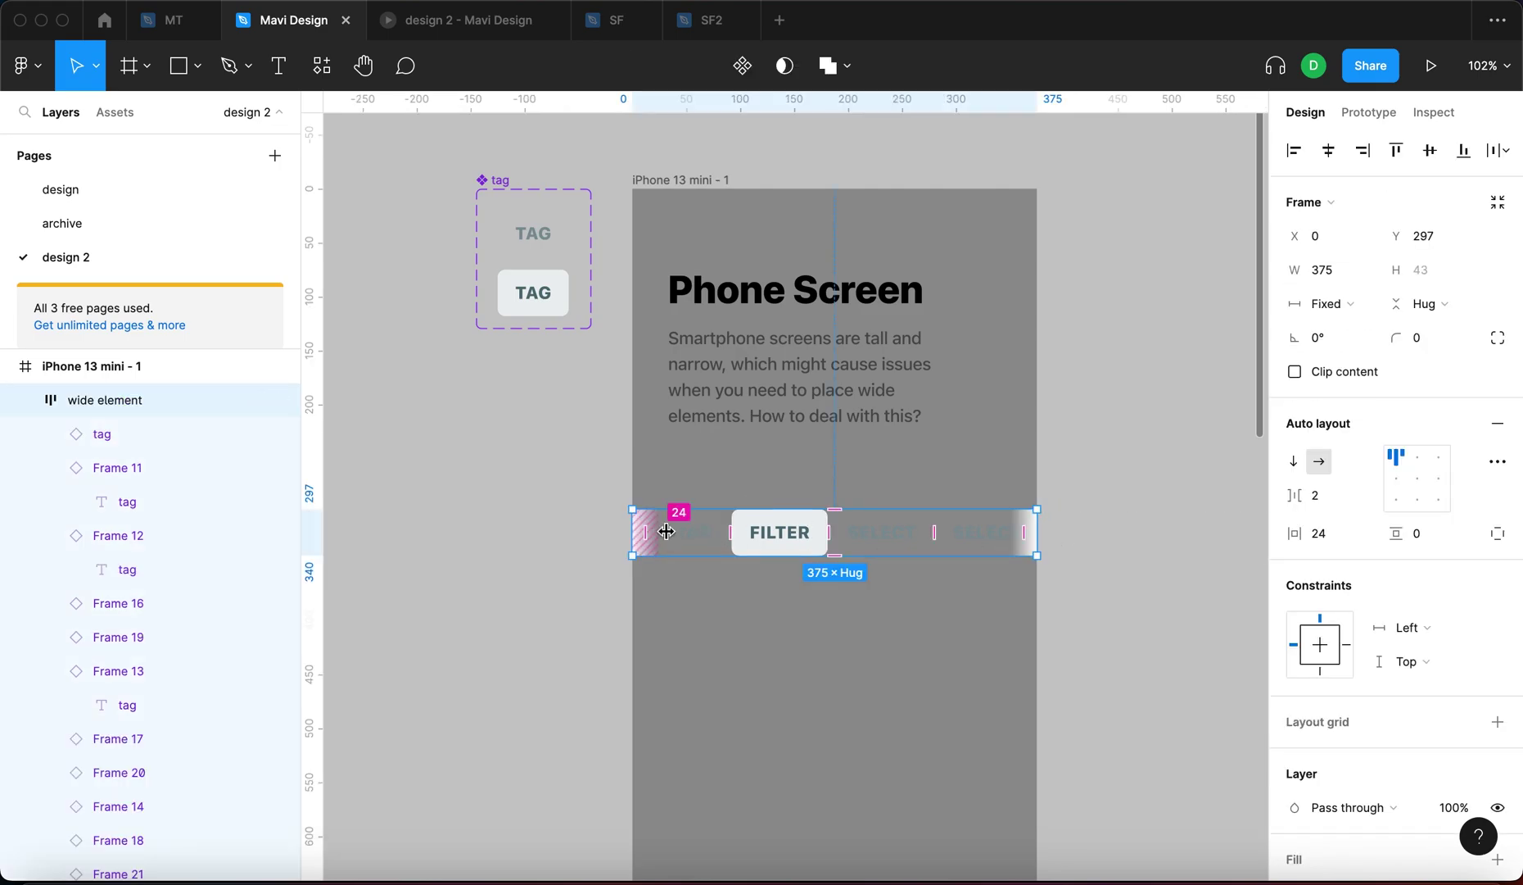
pyautogui.click(947, 620)
pyautogui.click(737, 551)
pyautogui.scroll(5, 651, 550)
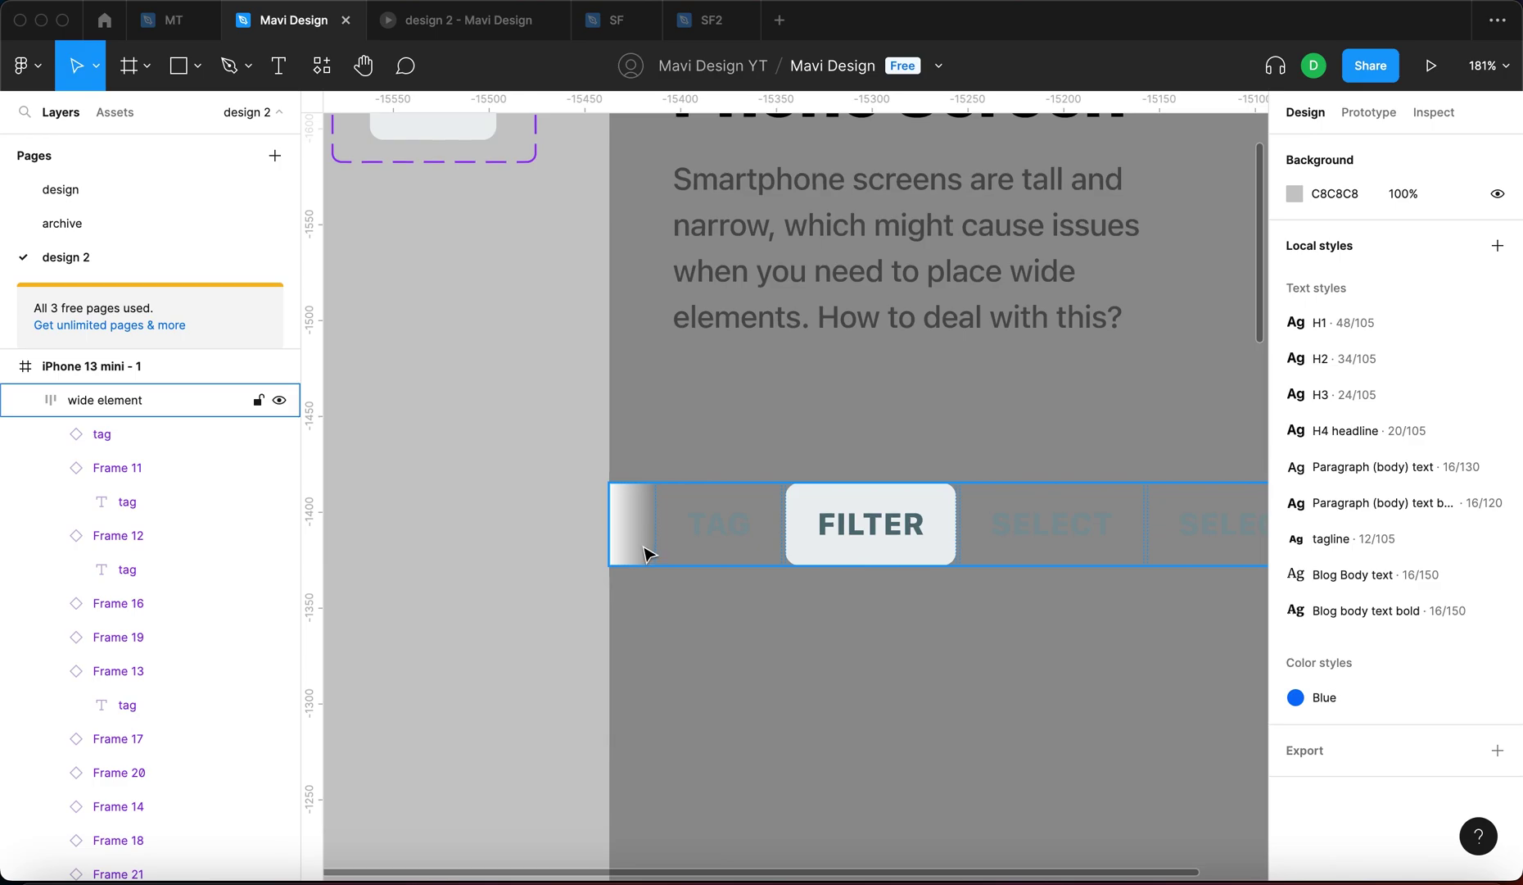
pyautogui.scroll(-5, 645, 553)
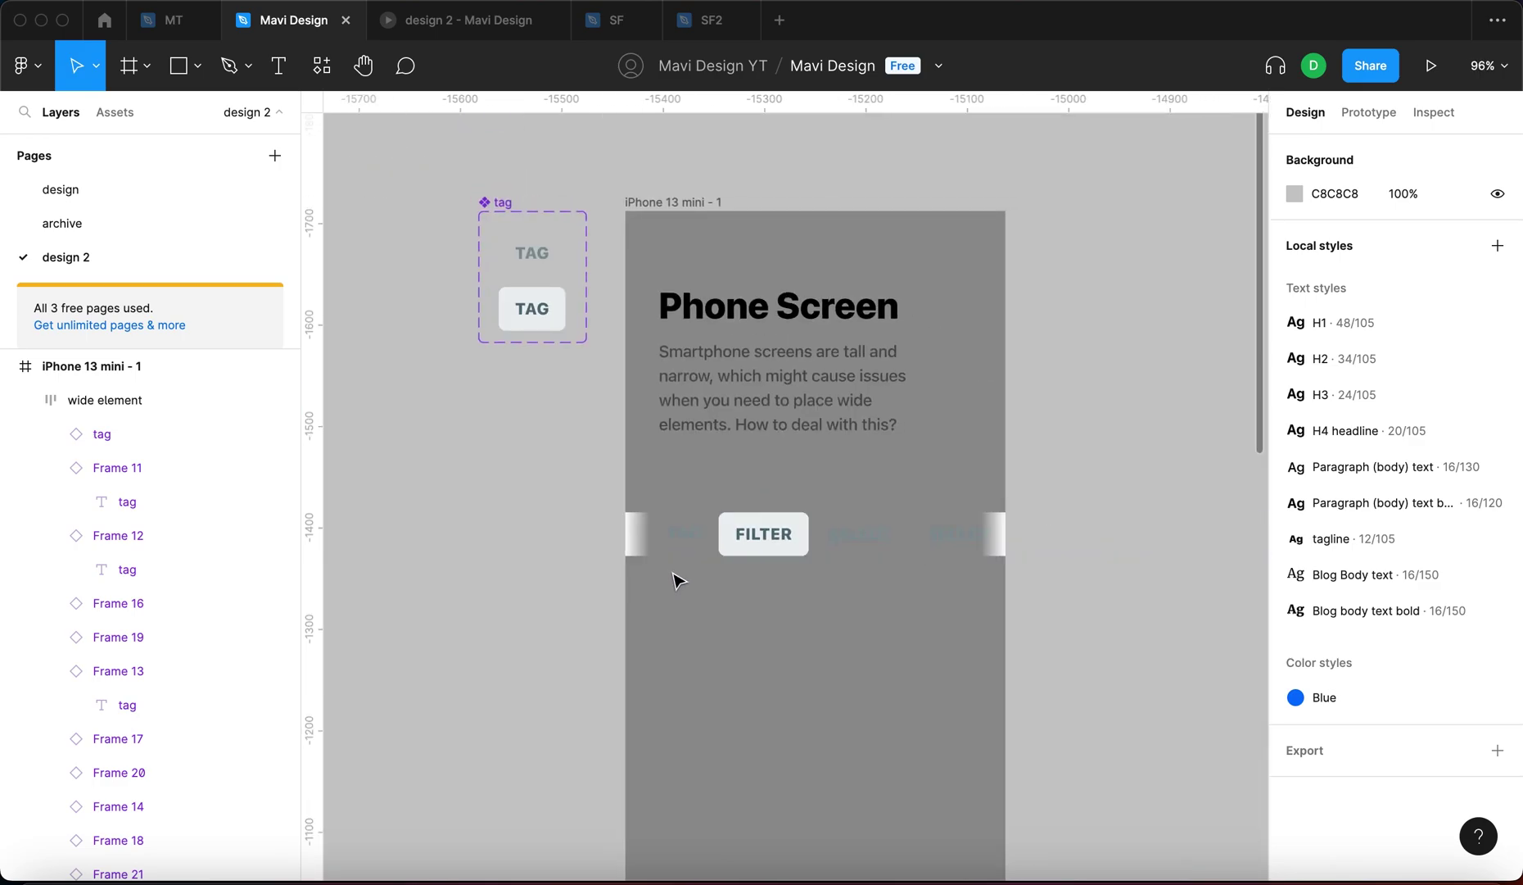
# Set both fade rectangles' vertical constraint to Top and bottom
pyautogui.click(646, 542)
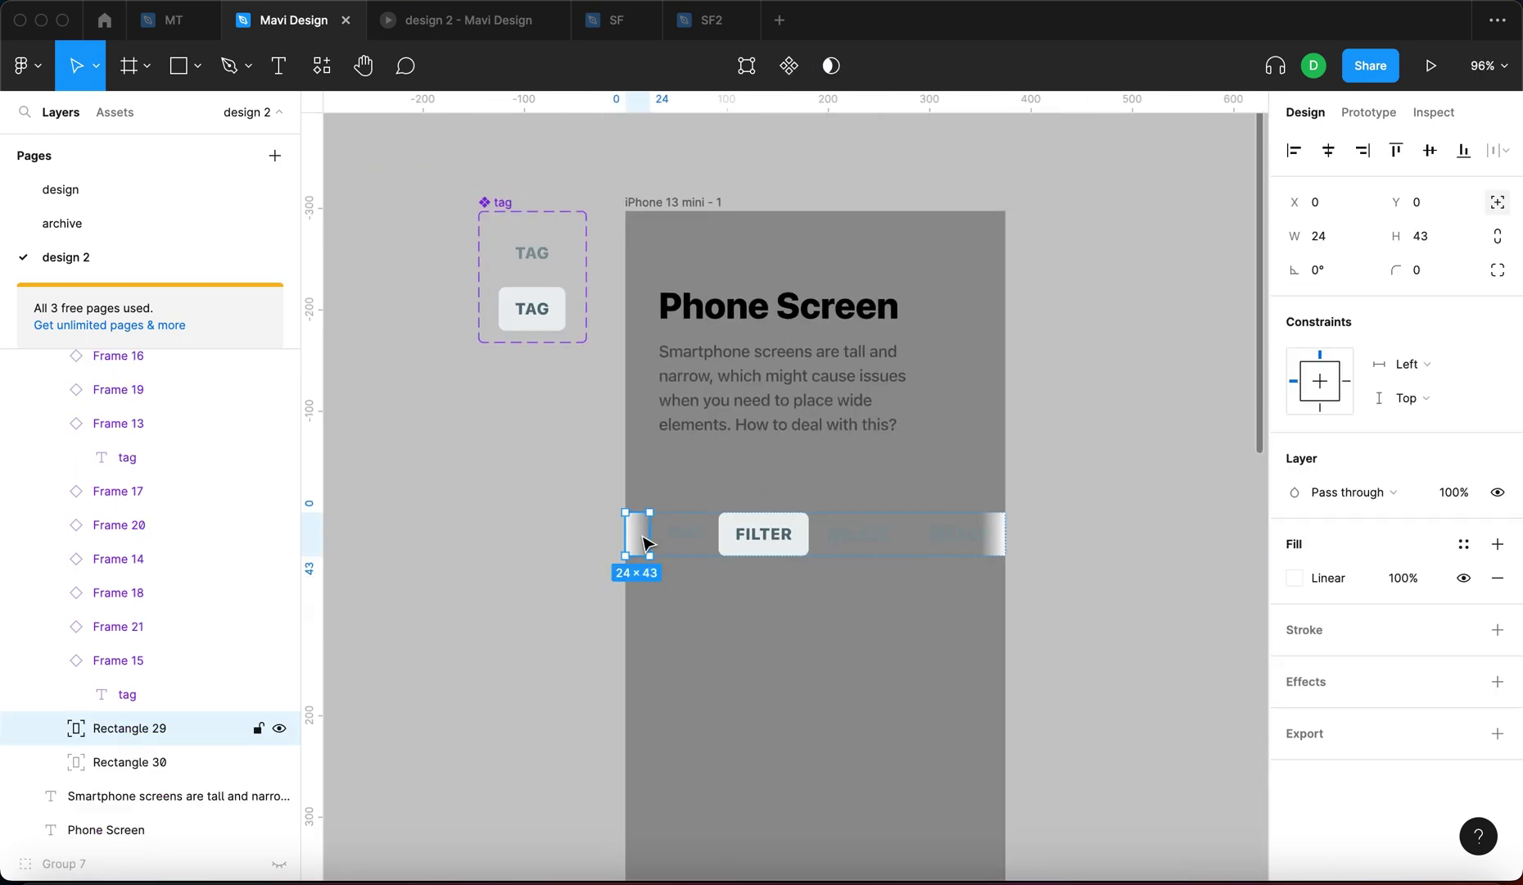
pyautogui.keyDown('shift'); pyautogui.click(995, 554); pyautogui.keyUp('shift')
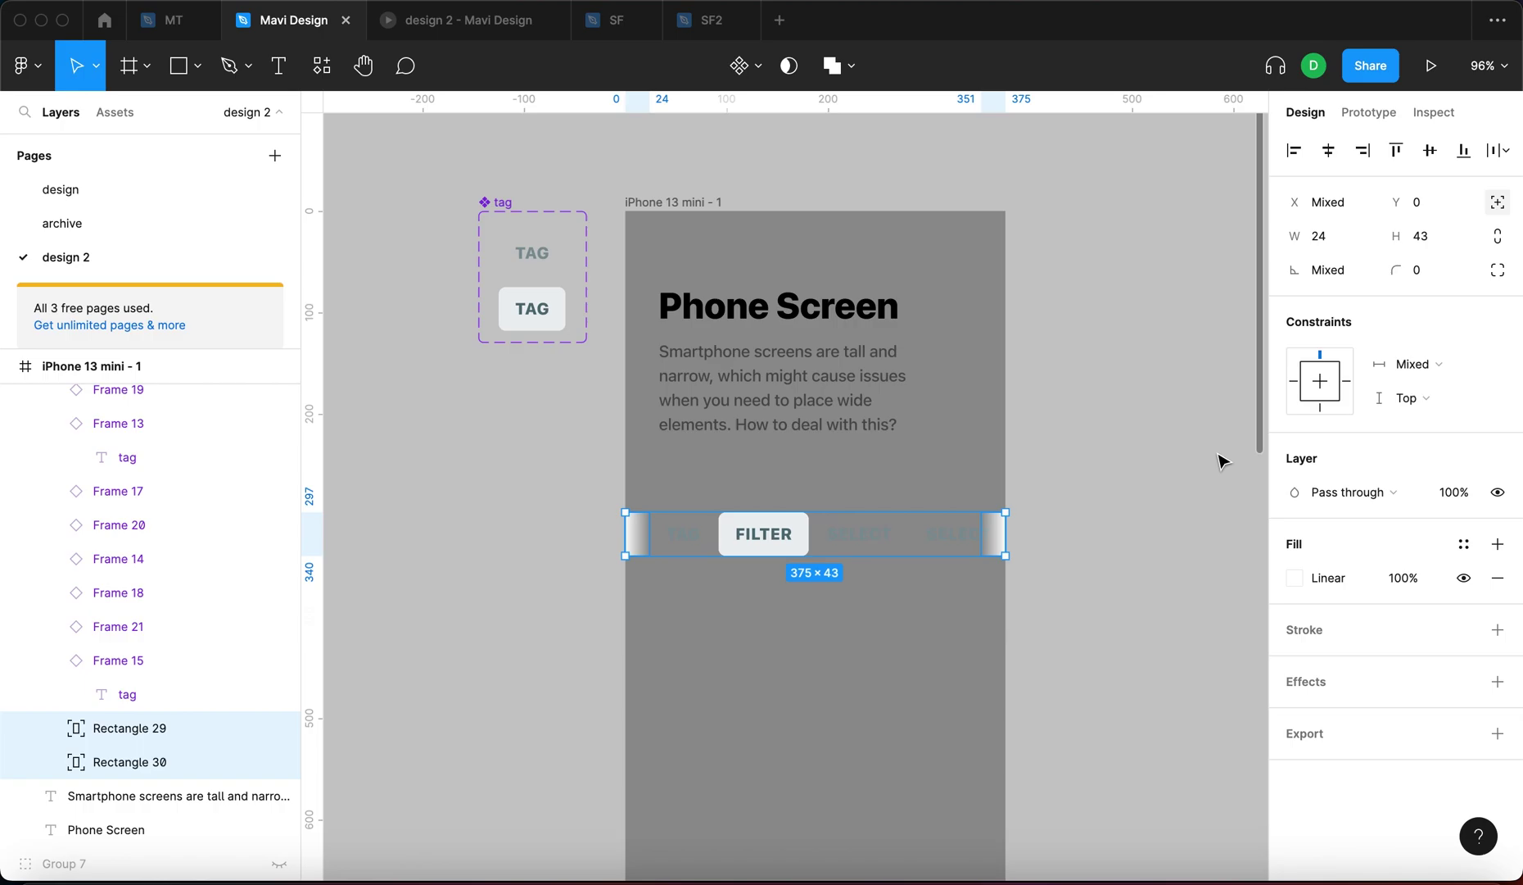
pyautogui.click(1425, 401)
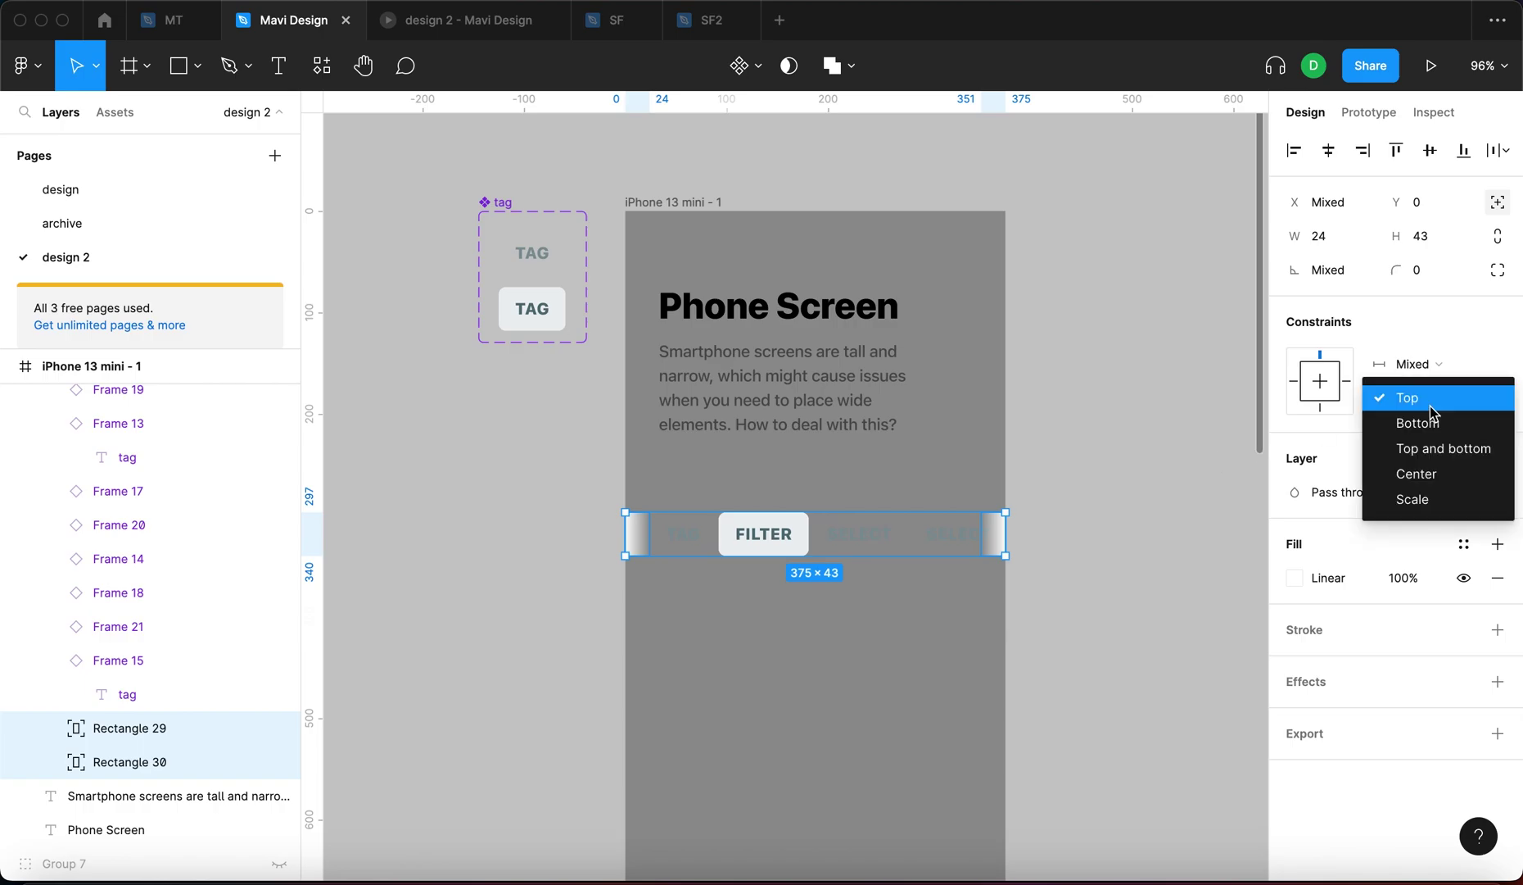
pyautogui.click(1437, 450)
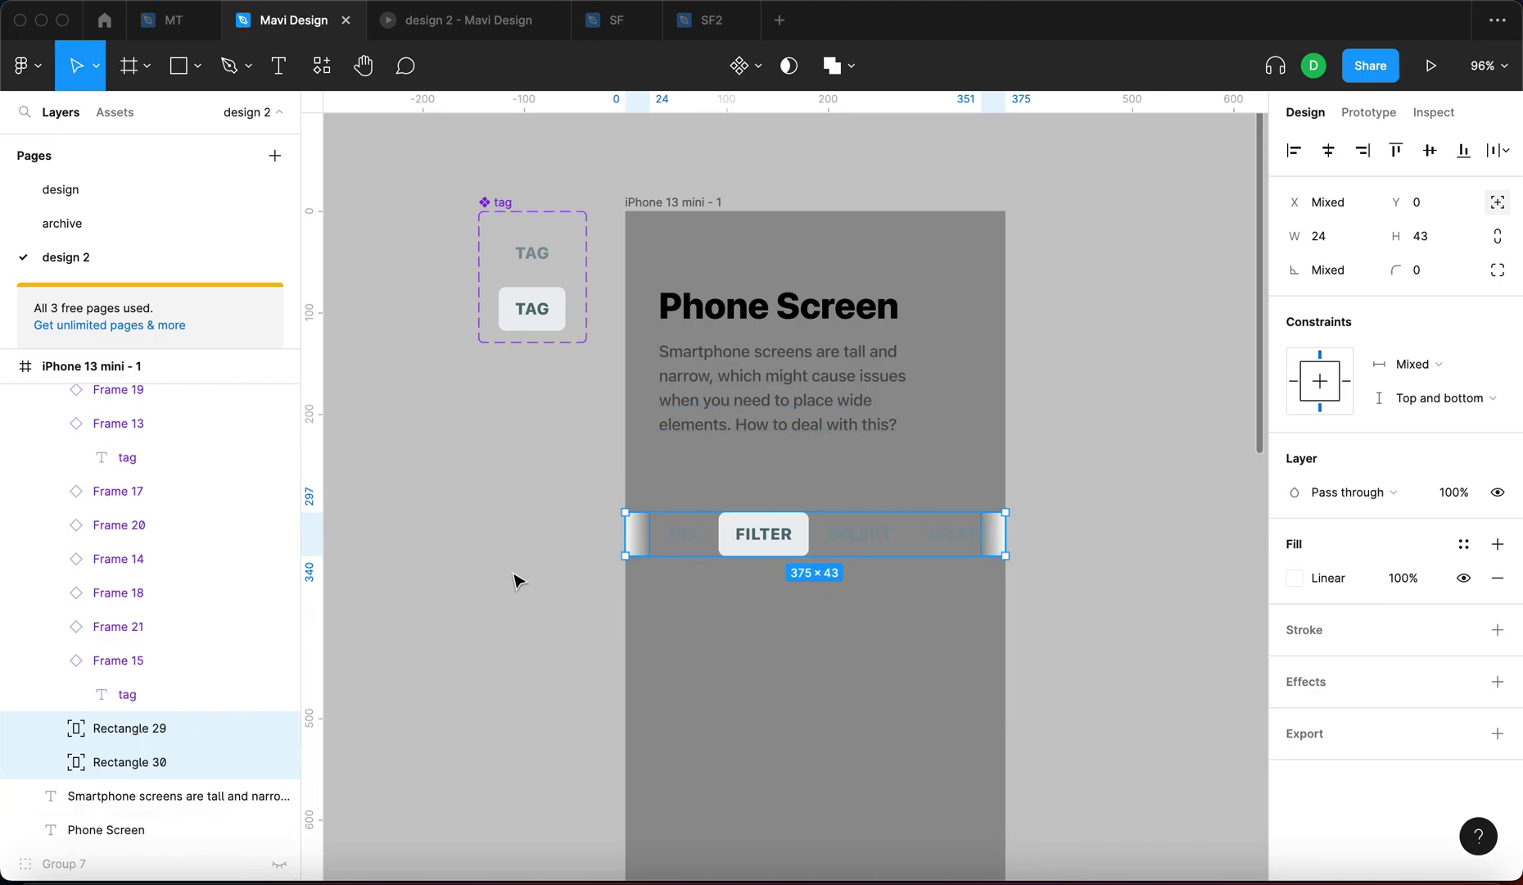
# Verify the left and right fade rectangles' constraints individually
pyautogui.click(170, 761)
pyautogui.click(190, 726)
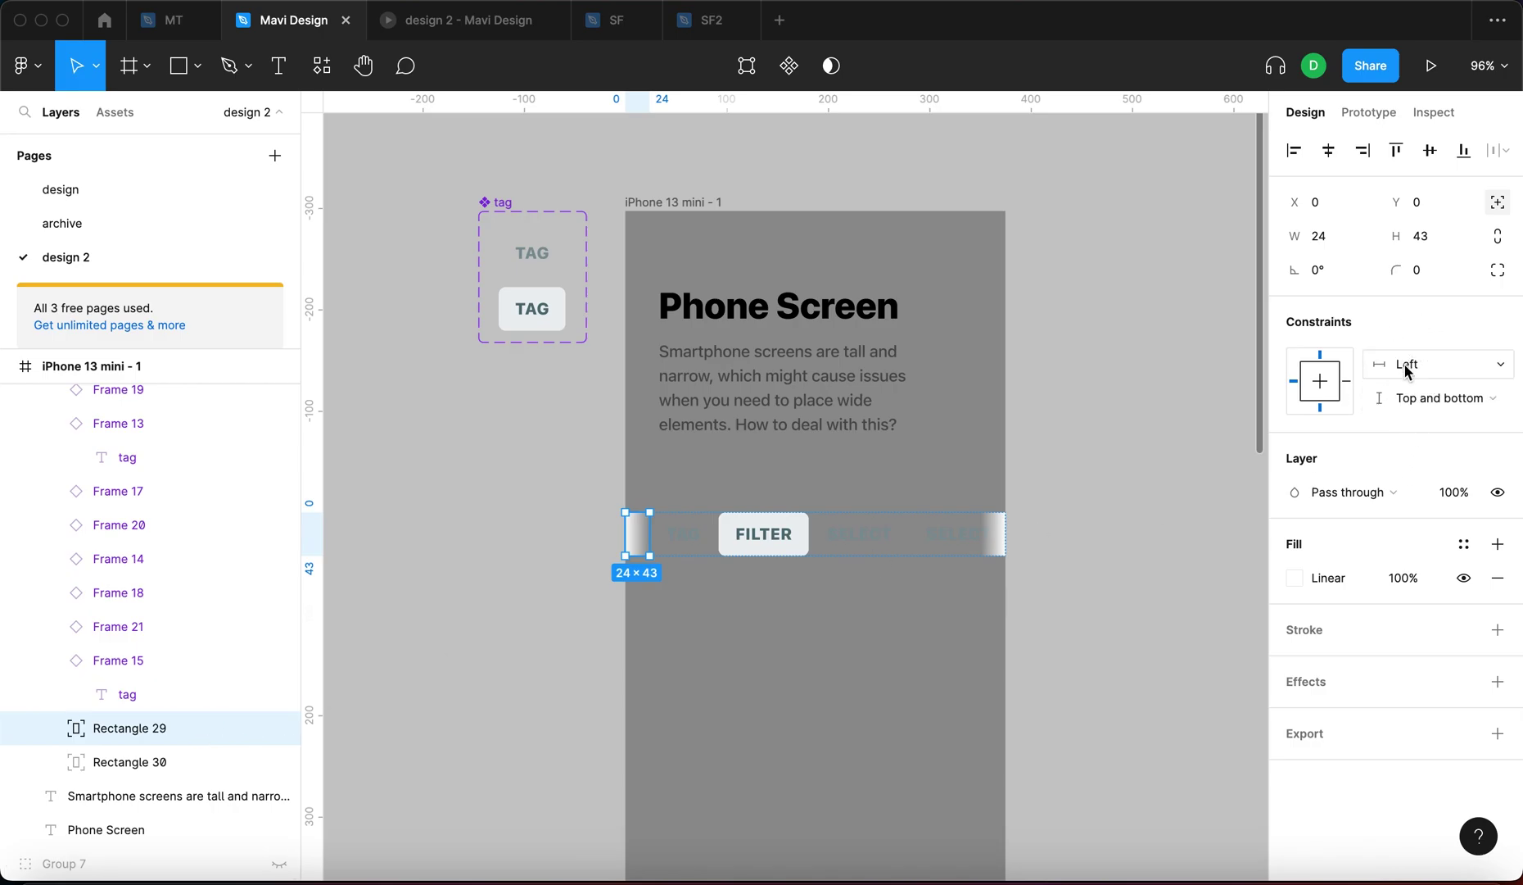
pyautogui.click(992, 541)
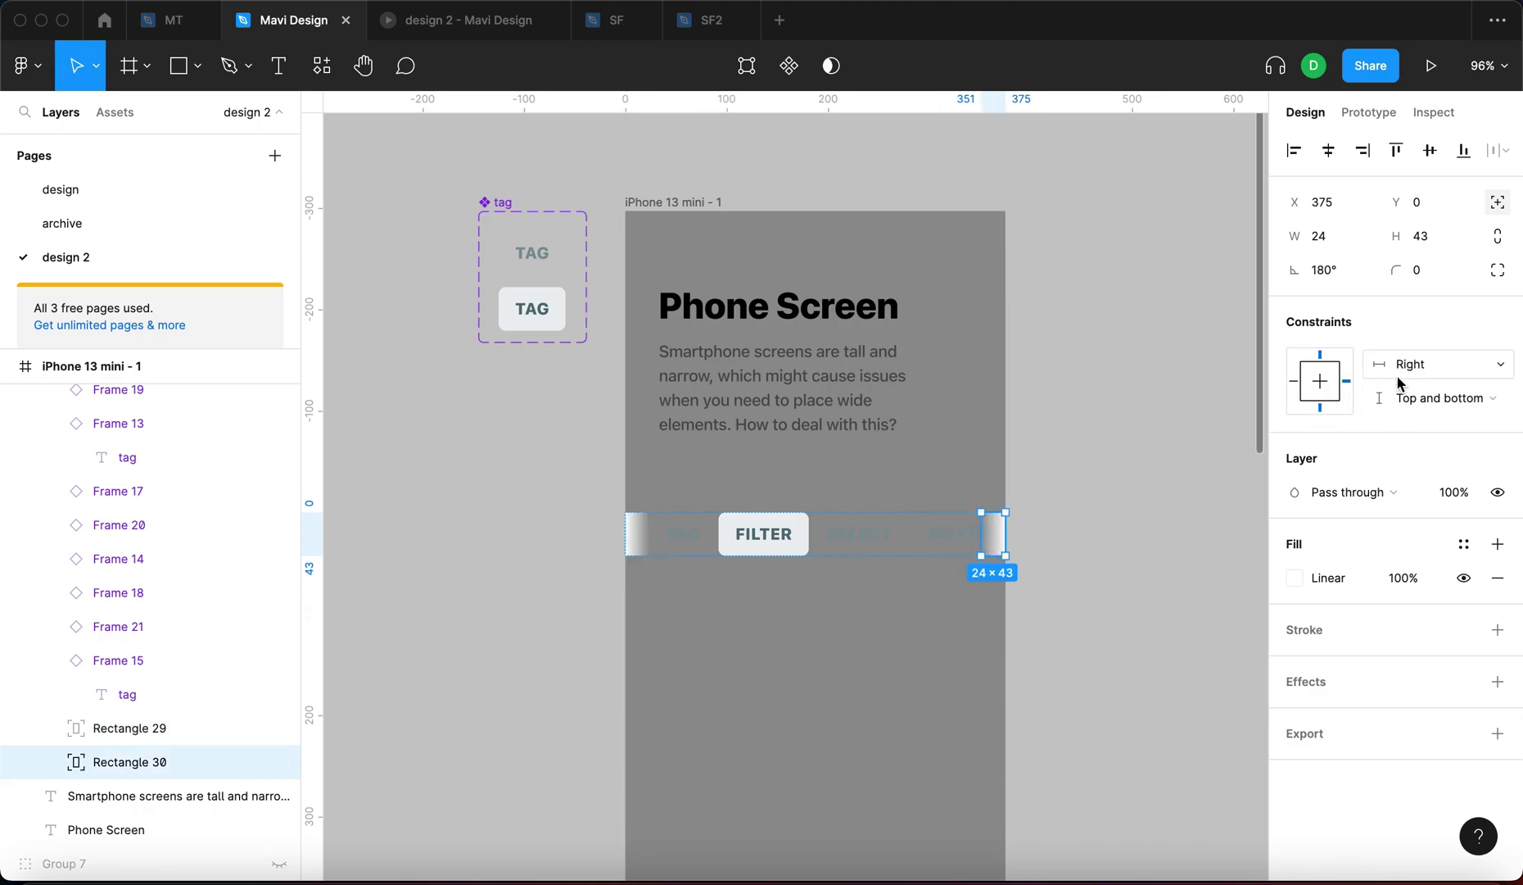
pyautogui.click(987, 692)
pyautogui.click(893, 534)
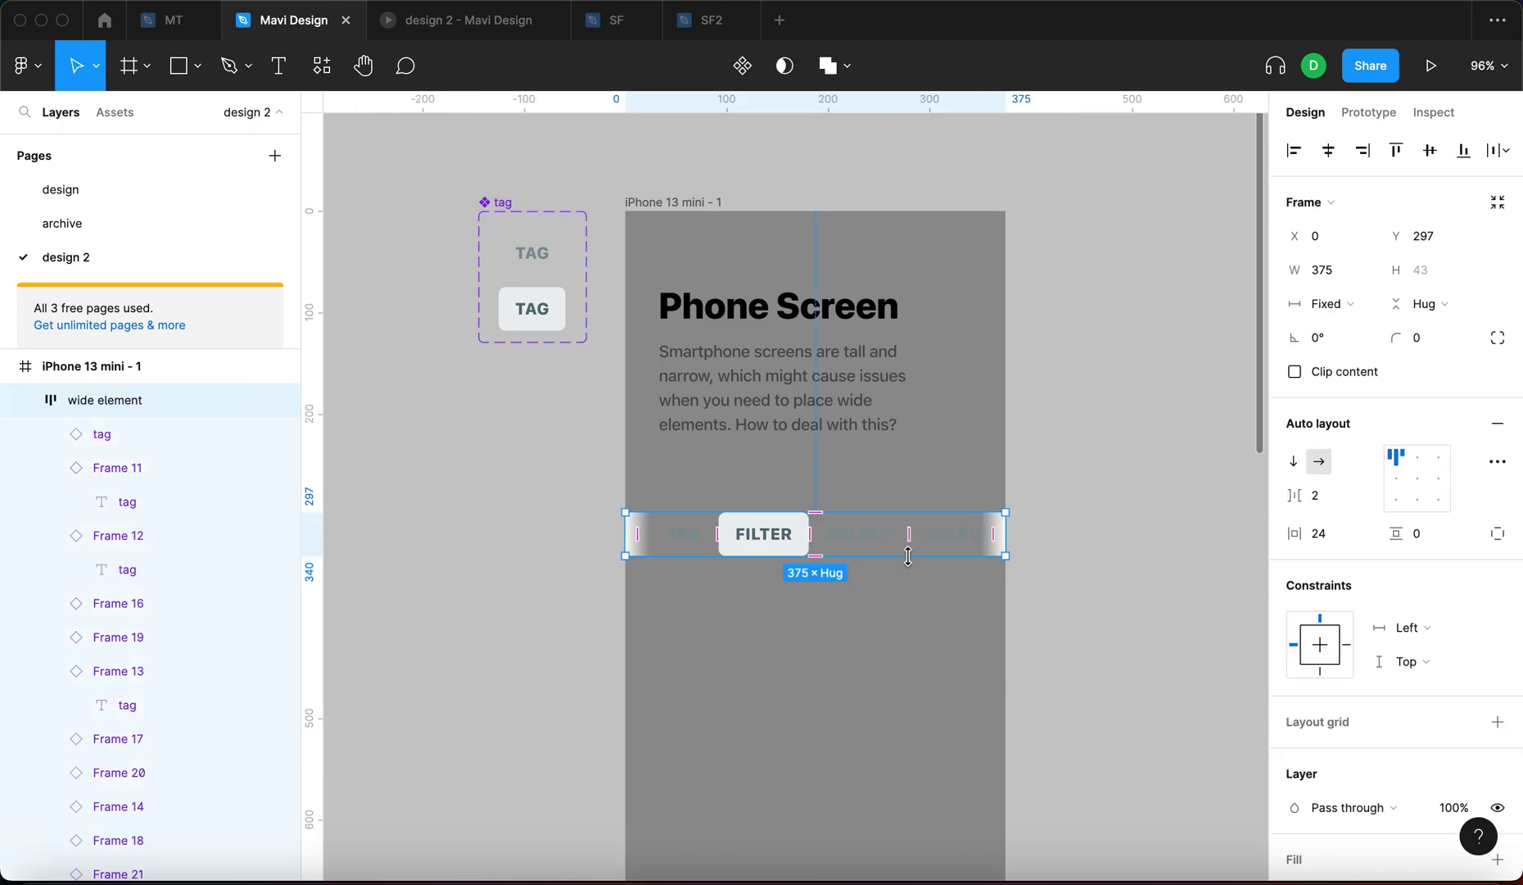
# Test resizing the tag bar's height and side edges, then restore its original bounds
pyautogui.moveTo(906, 582); pyautogui.dragTo(909, 680)
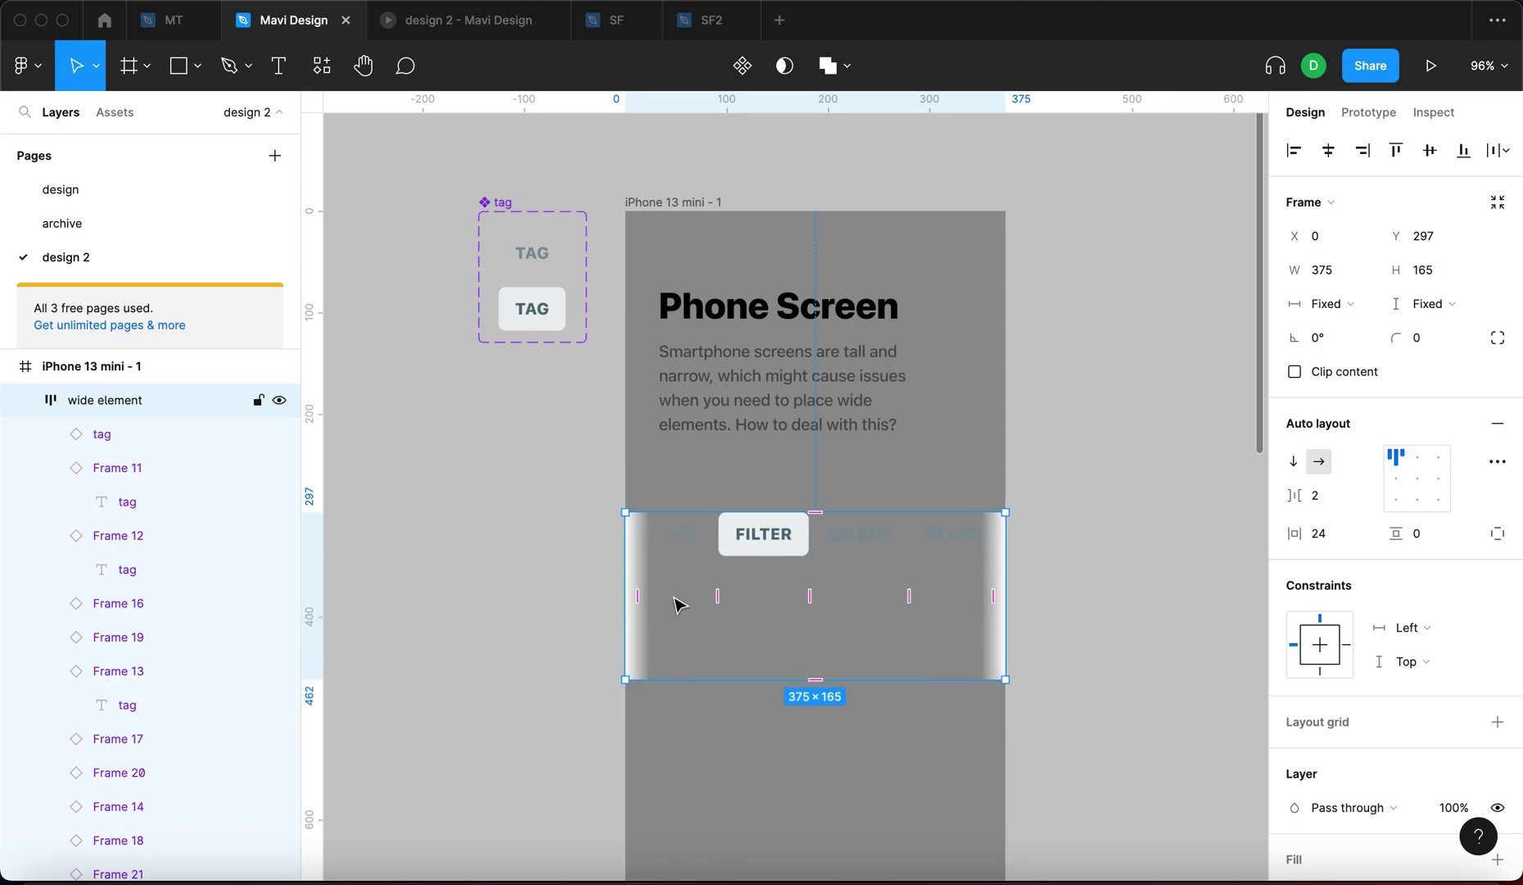
pyautogui.press('super+z')
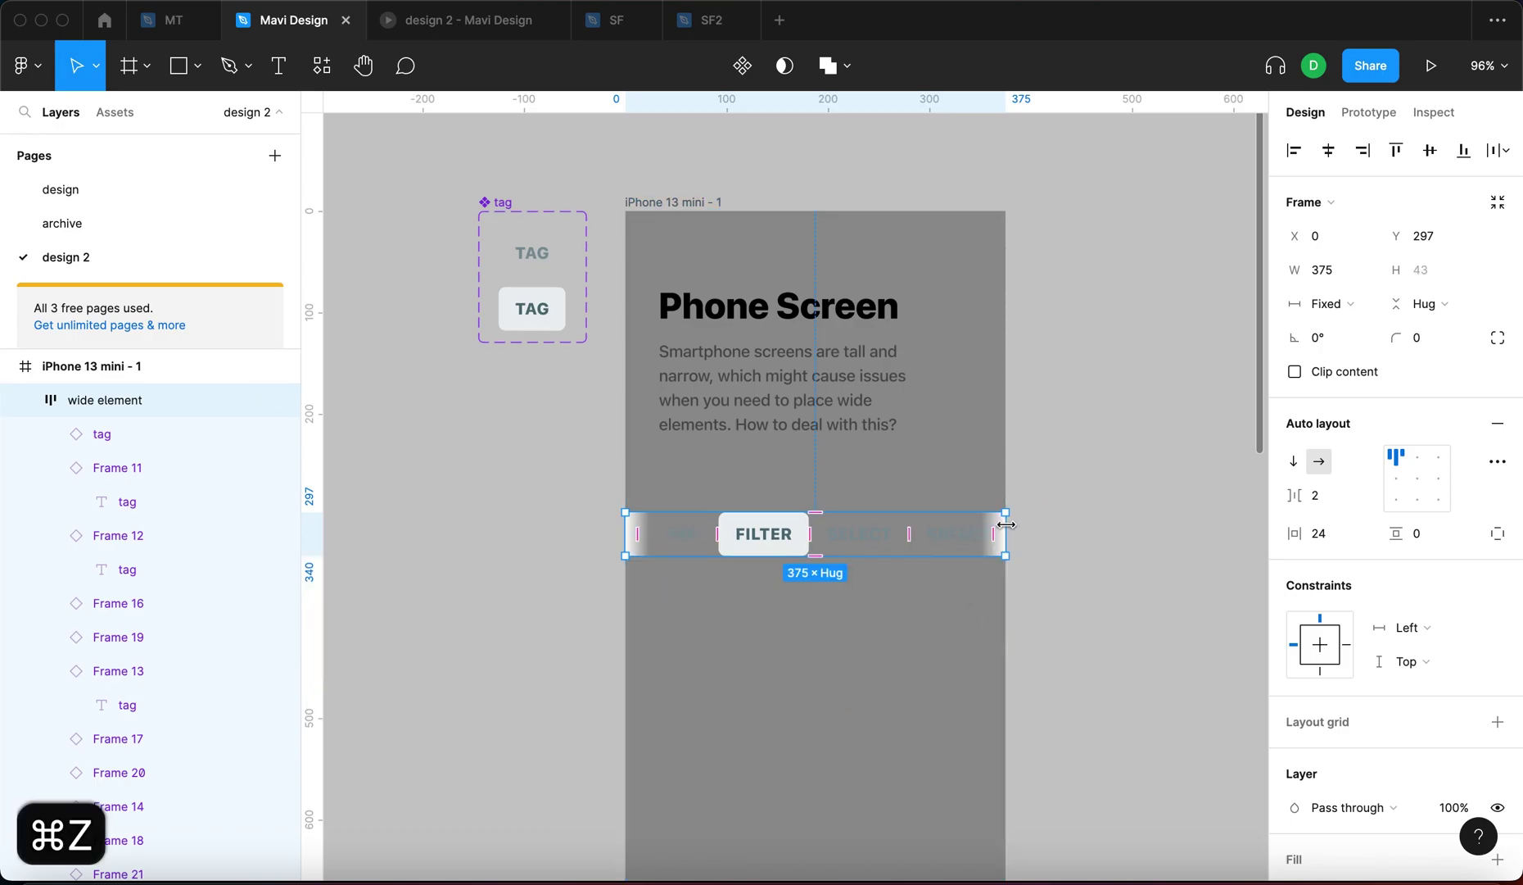
pyautogui.moveTo(1008, 524); pyautogui.dragTo(892, 524)
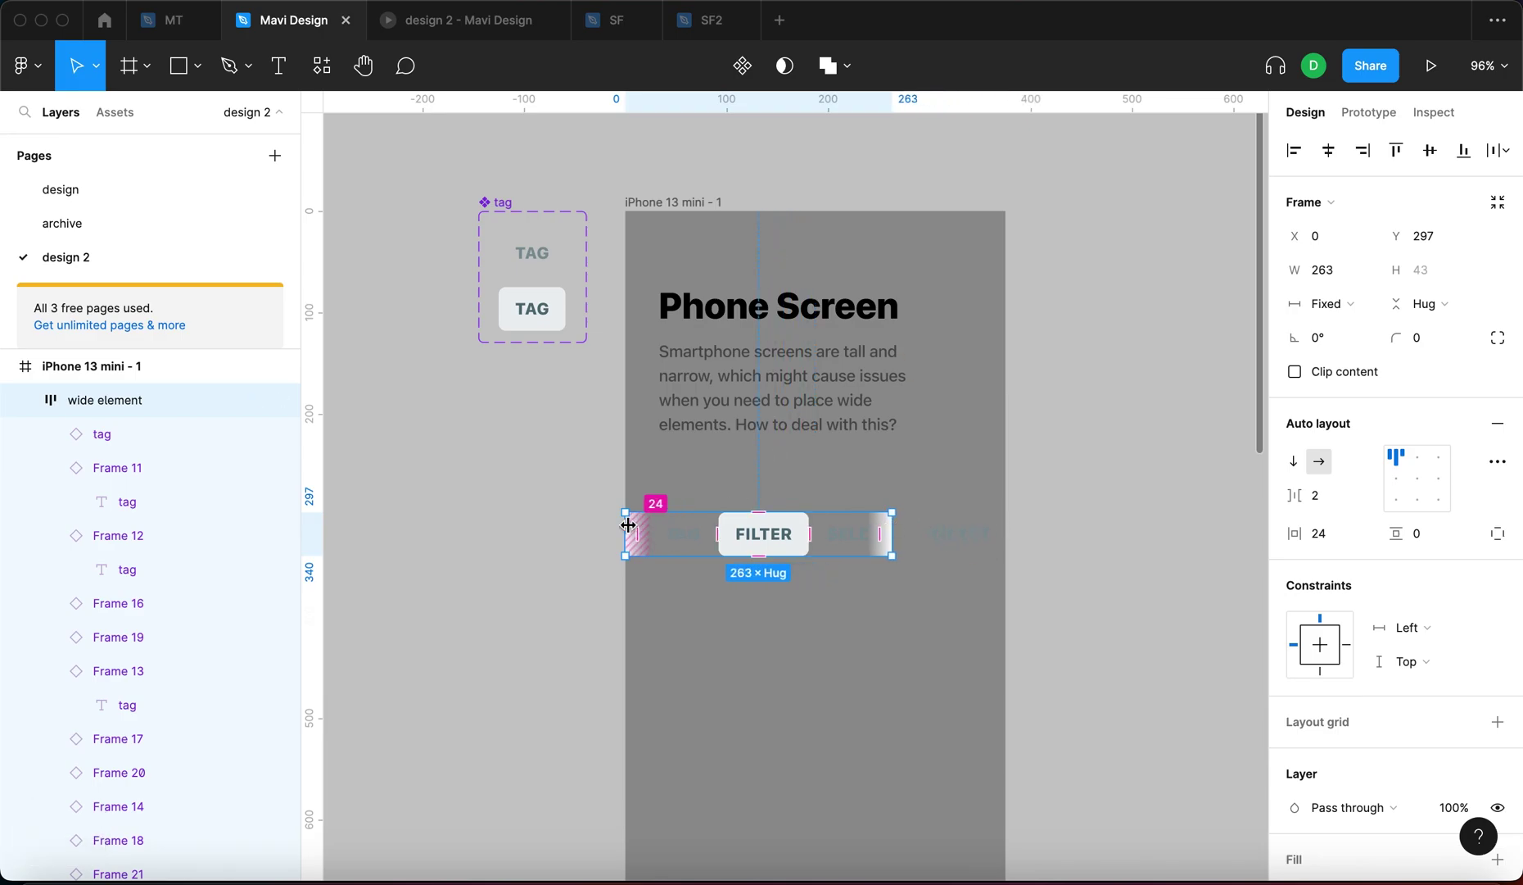
pyautogui.moveTo(624, 523); pyautogui.dragTo(665, 523)
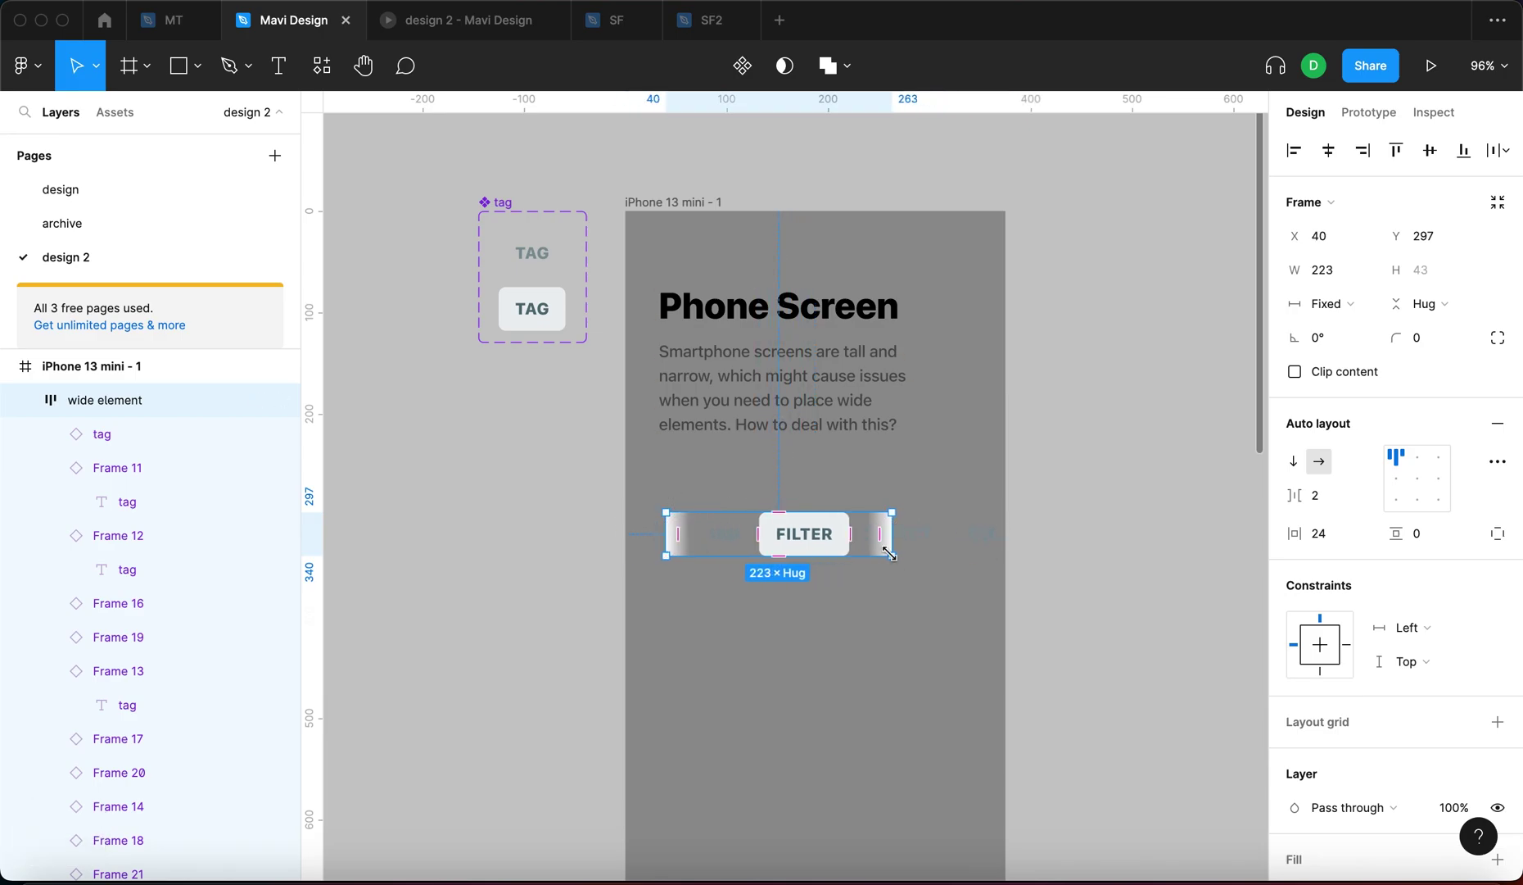
pyautogui.moveTo(661, 529); pyautogui.dragTo(621, 533)
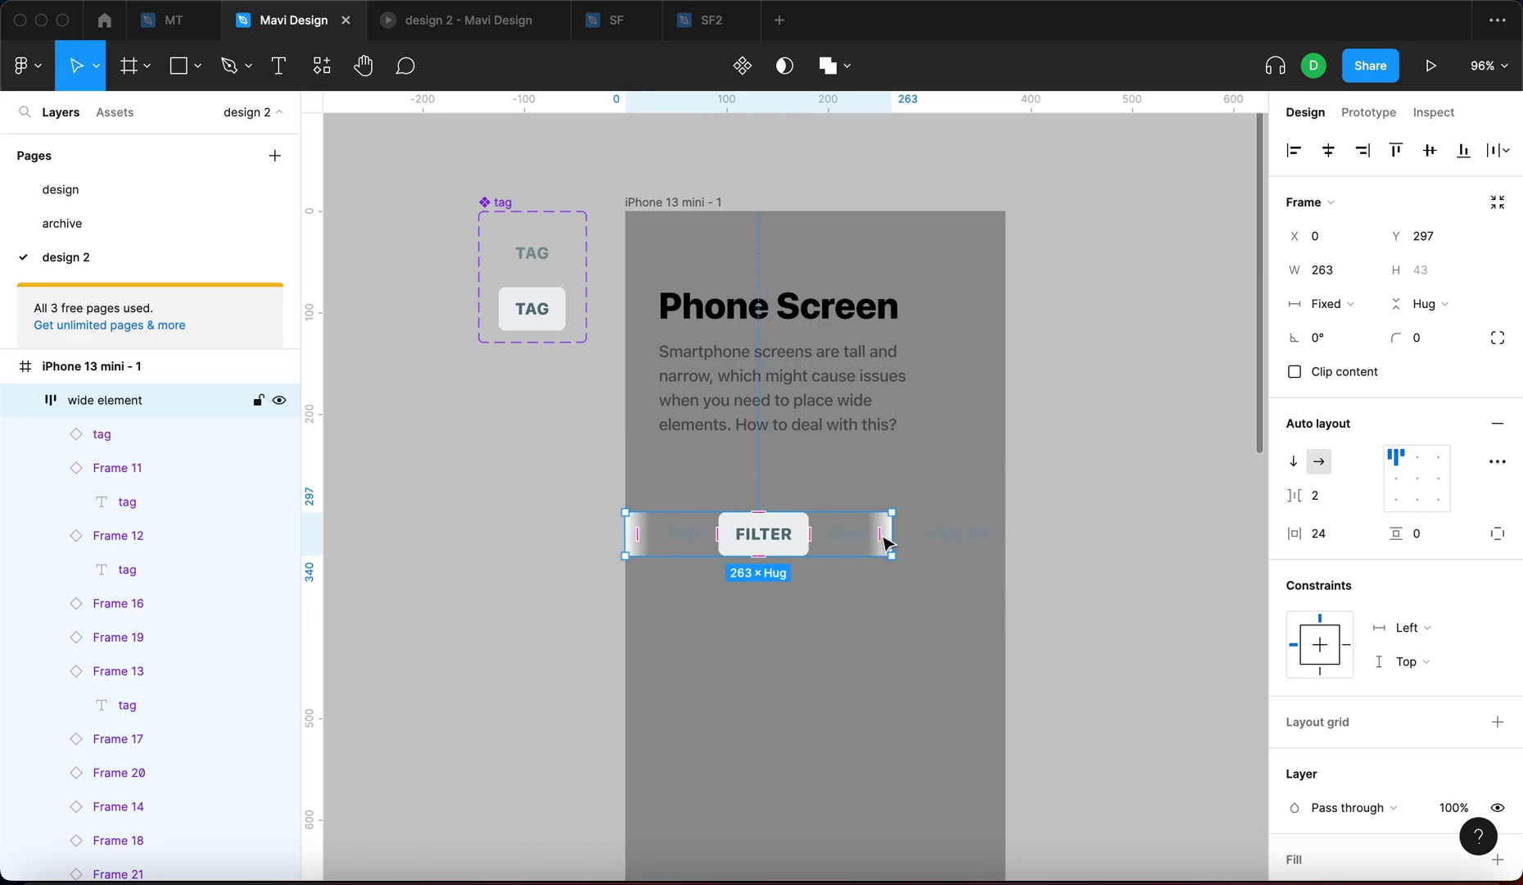
pyautogui.moveTo(892, 532); pyautogui.dragTo(1008, 531)
# Zoom in on the right edge and trim the tag bar's width to 375
pyautogui.scroll(-5, 1007, 531)
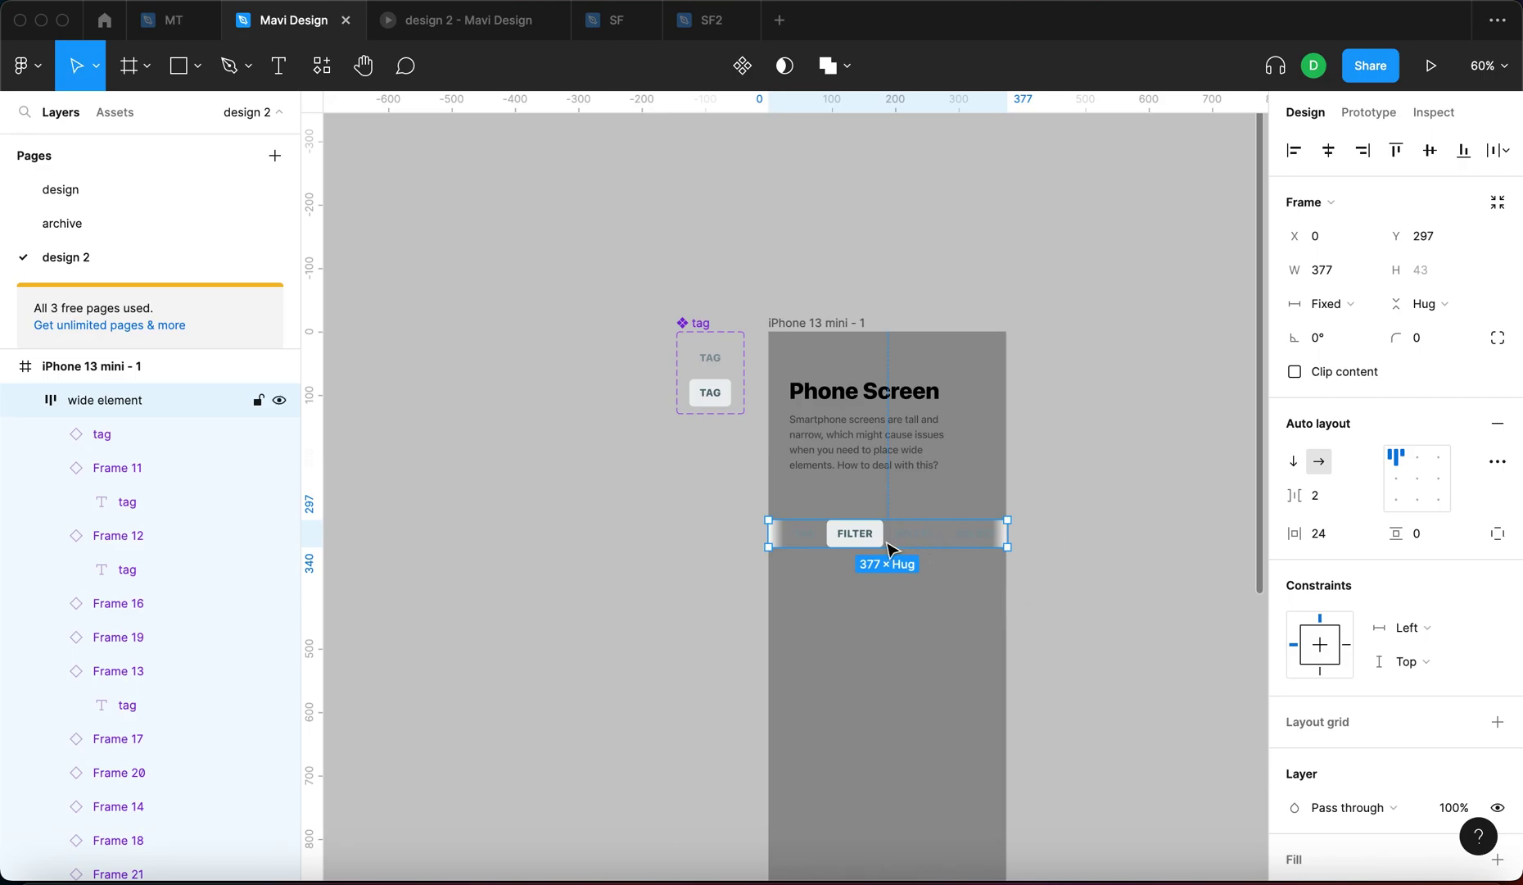
pyautogui.scroll(8, 774, 532)
pyautogui.scroll(-8, 858, 606)
pyautogui.scroll(20, 918, 551)
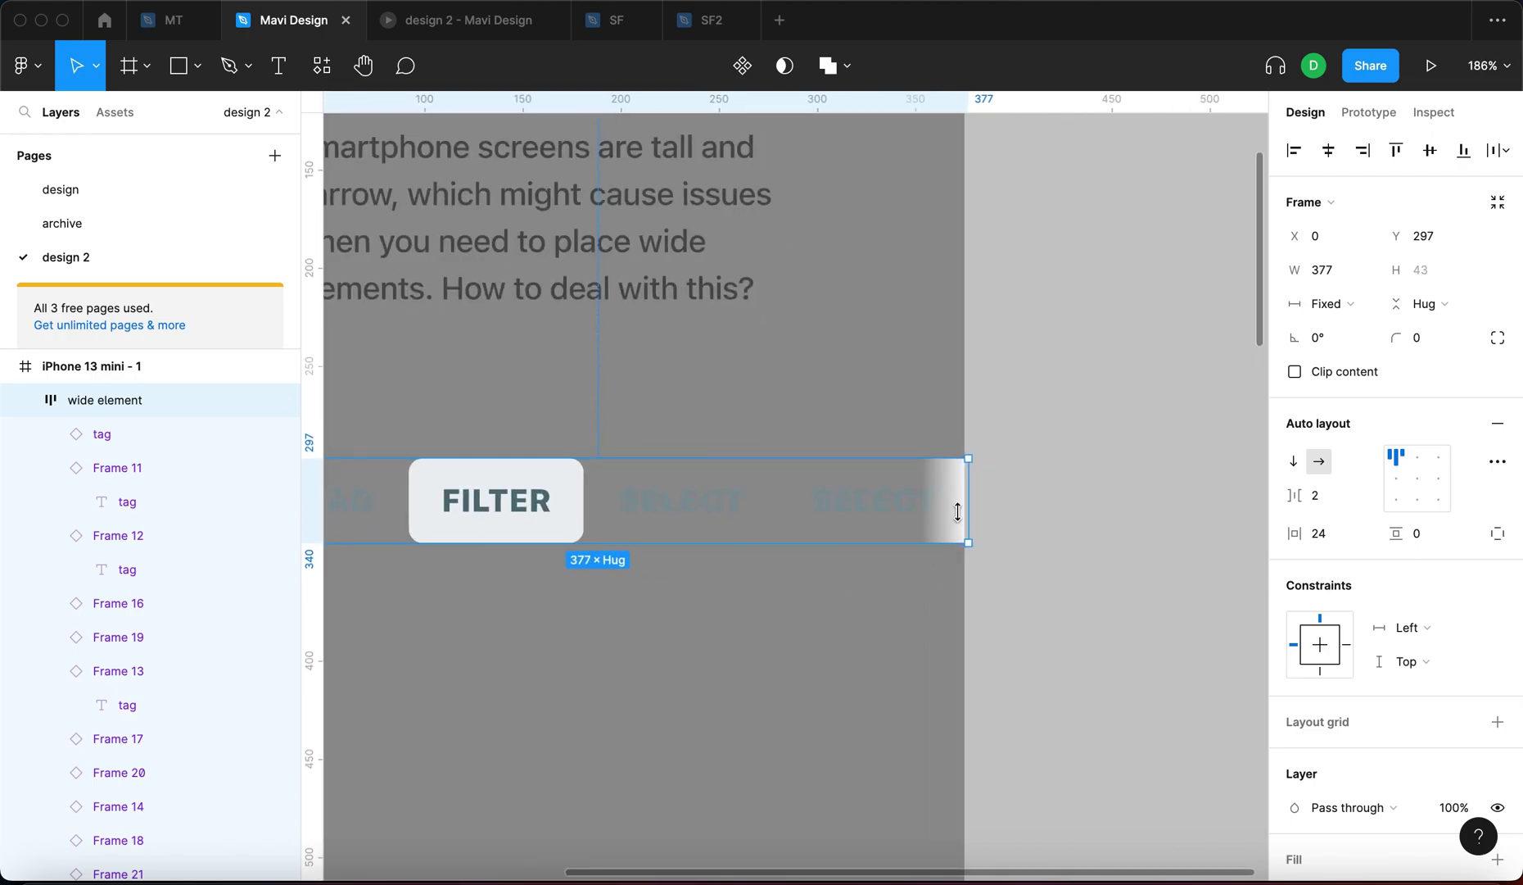
pyautogui.scroll(-6, 991, 573)
pyautogui.scroll(8, 986, 550)
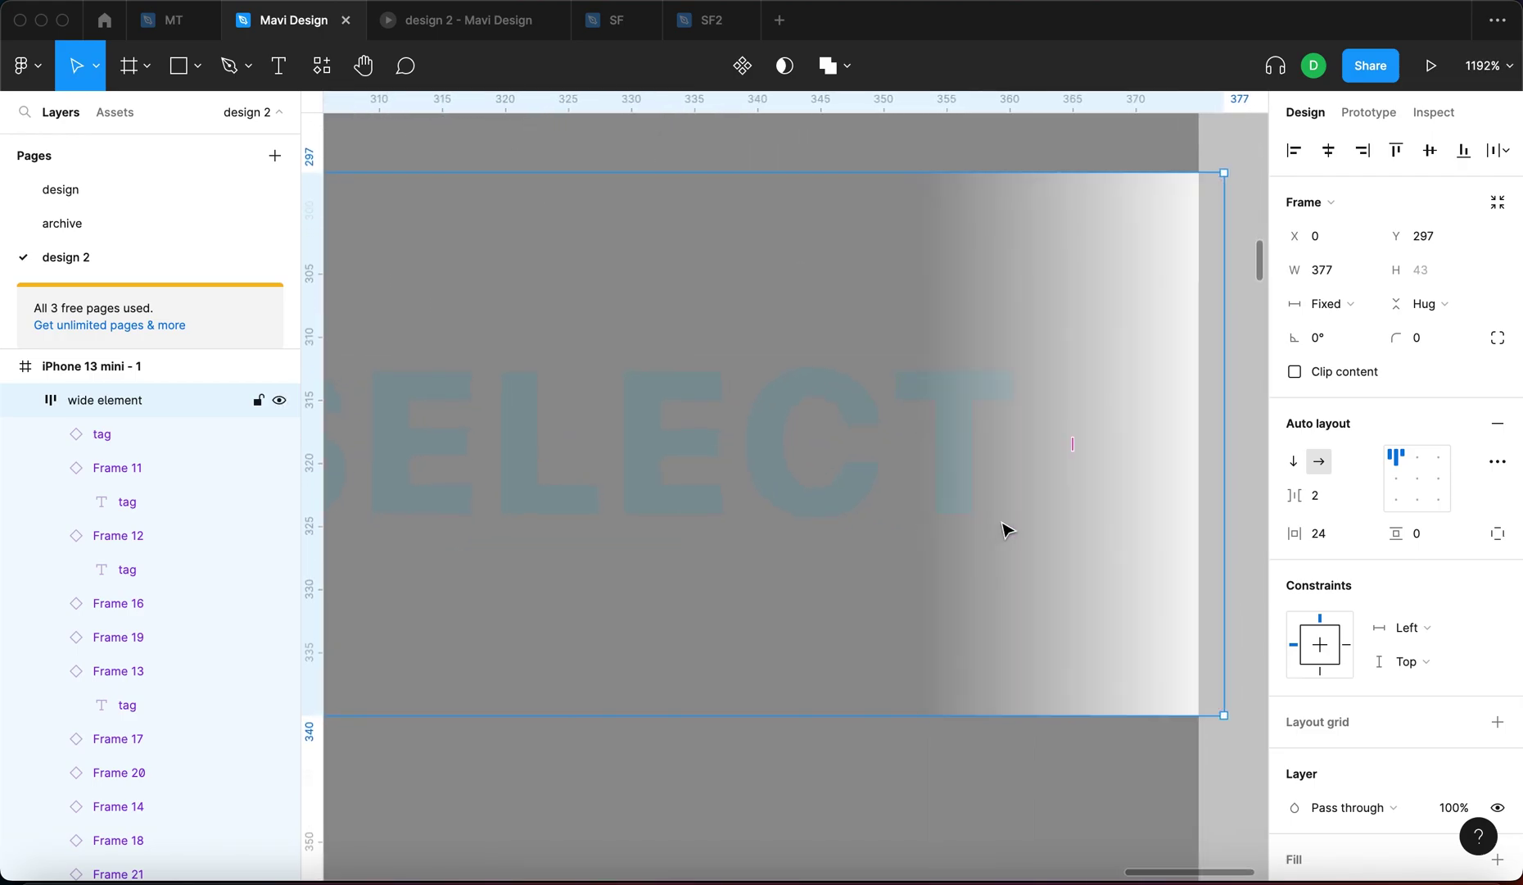
pyautogui.scroll(-10, 1012, 451)
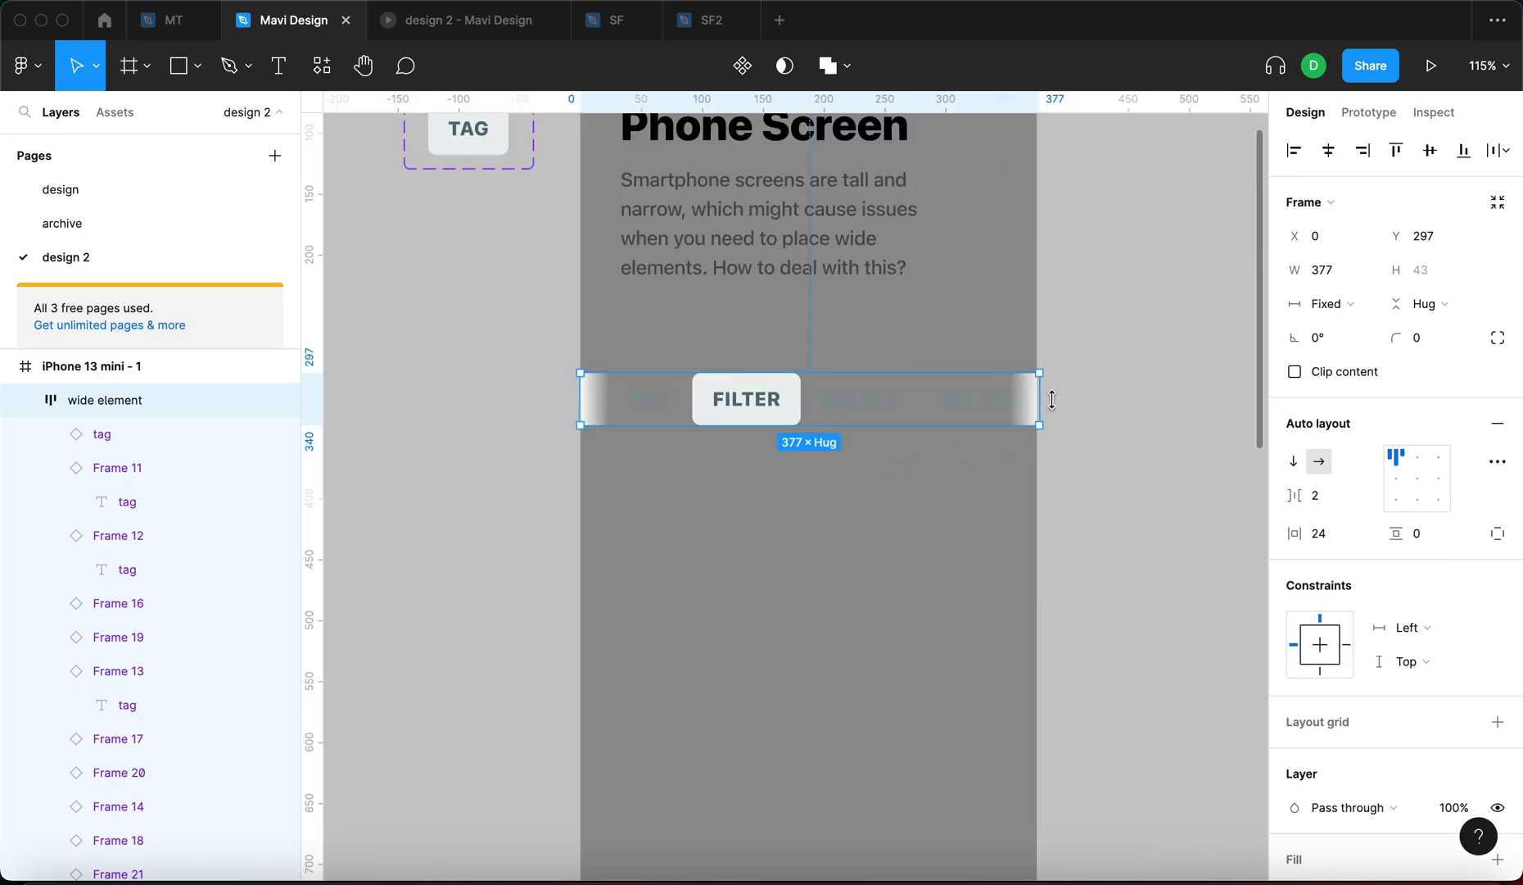
pyautogui.scroll(8, 1047, 398)
pyautogui.moveTo(1047, 384); pyautogui.dragTo(1039, 387)
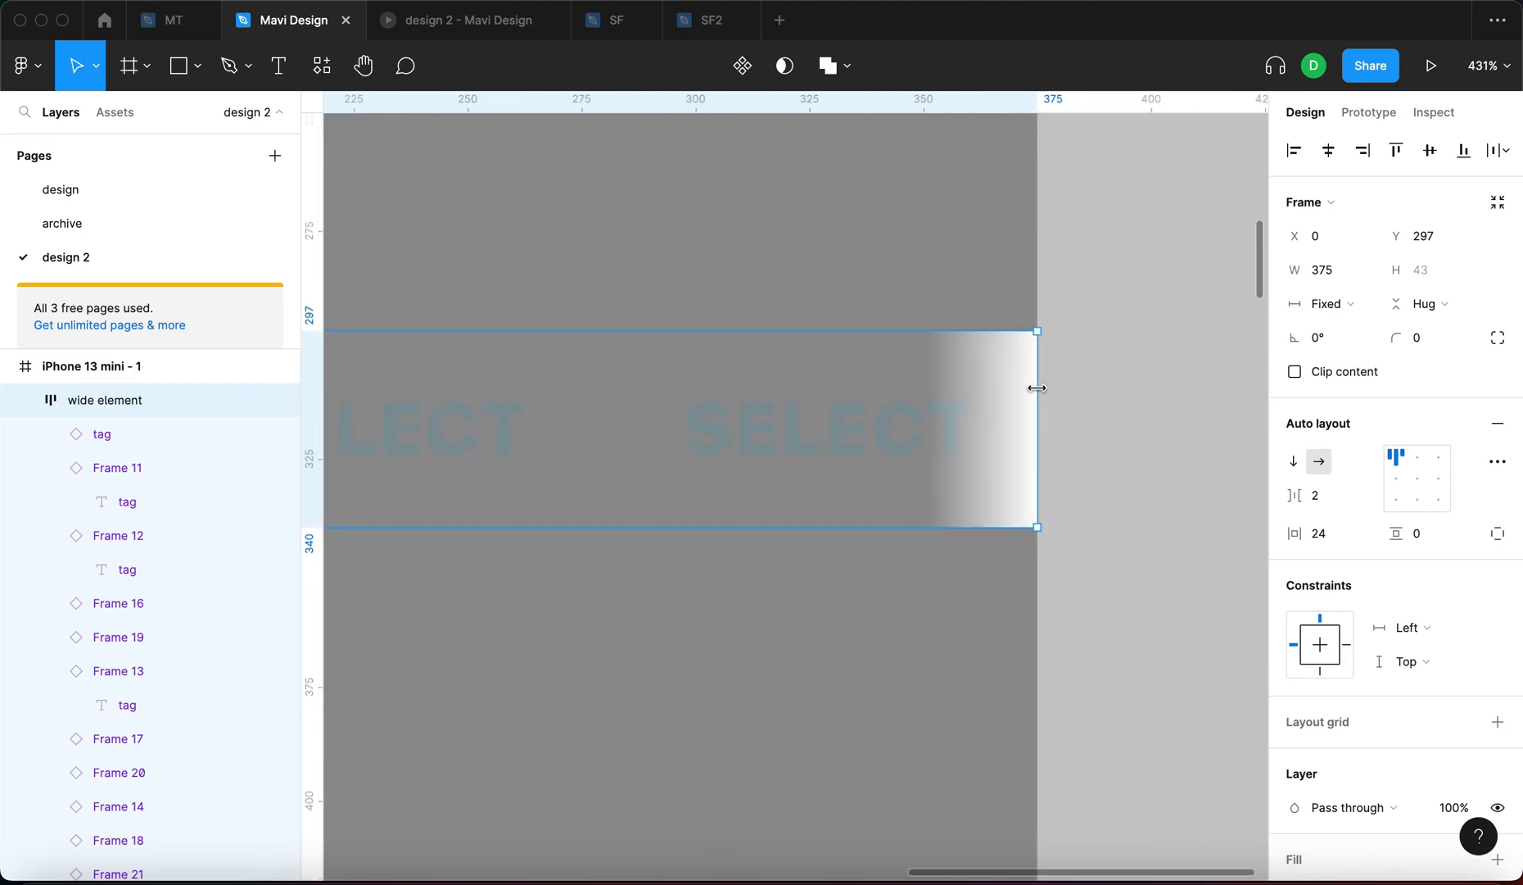
pyautogui.scroll(-8, 1020, 574)
# Change the iPhone 13 mini frame's fill from grey to white FFFFFF
pyautogui.click(788, 657)
pyautogui.scroll(2, 782, 655)
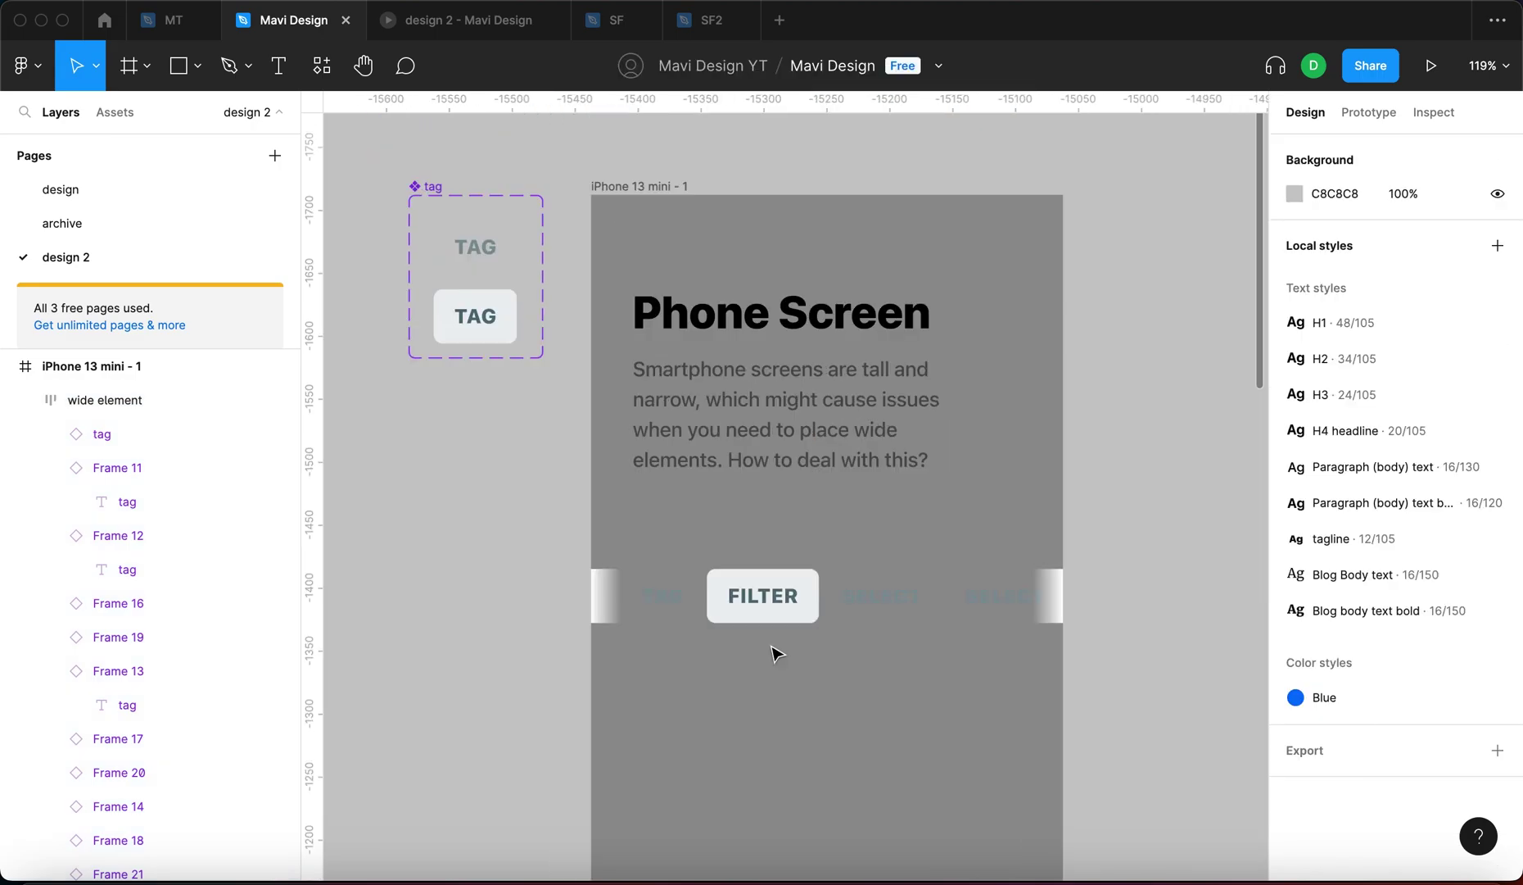
pyautogui.click(678, 187)
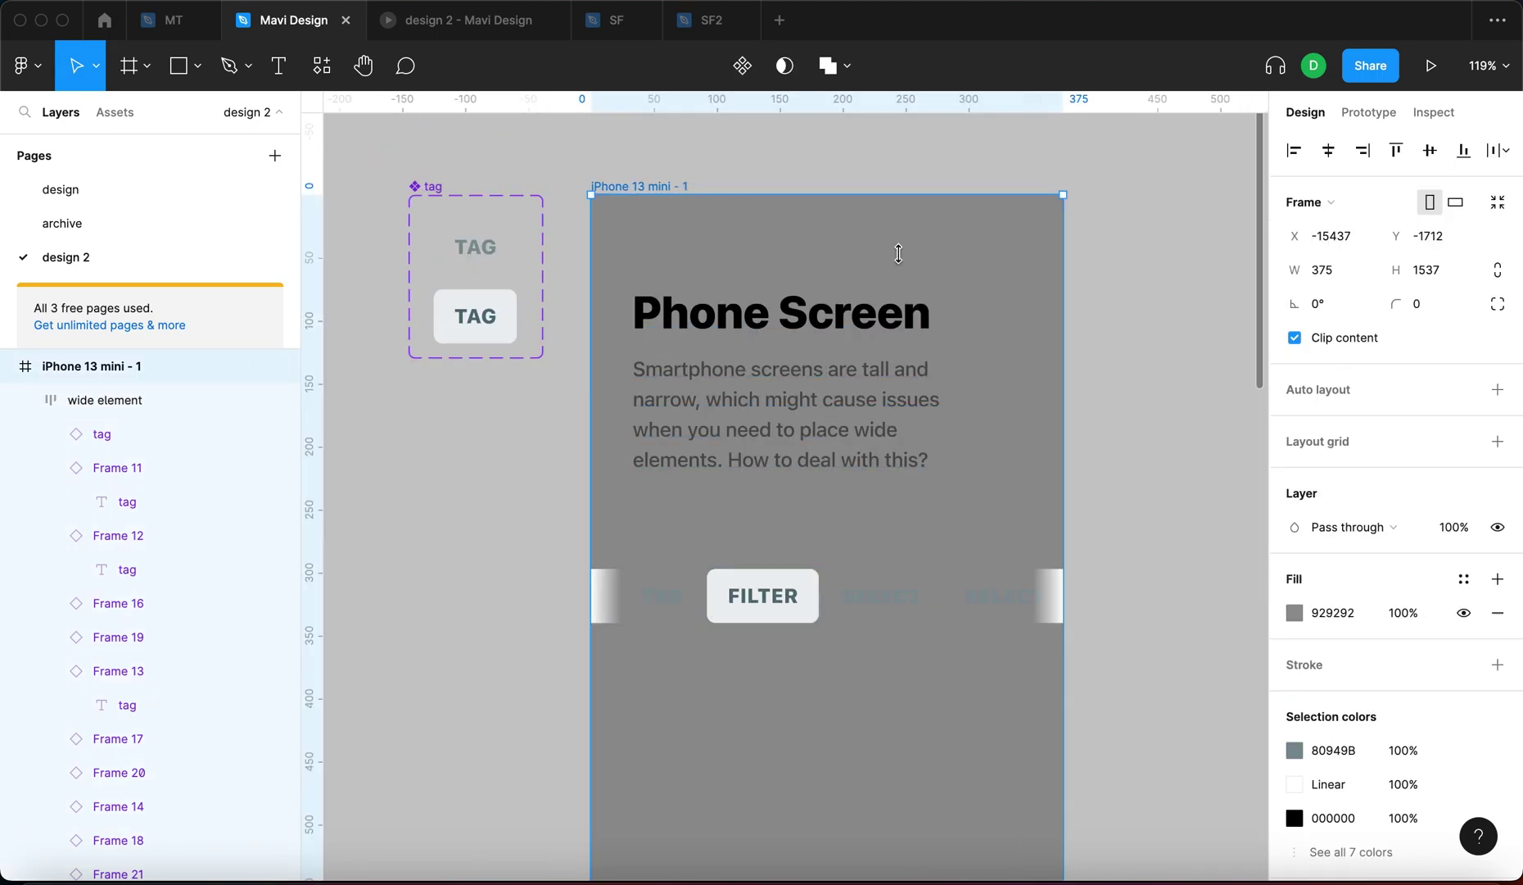
pyautogui.click(1294, 613)
pyautogui.moveTo(1045, 415); pyautogui.dragTo(960, 303)
pyautogui.click(1143, 299)
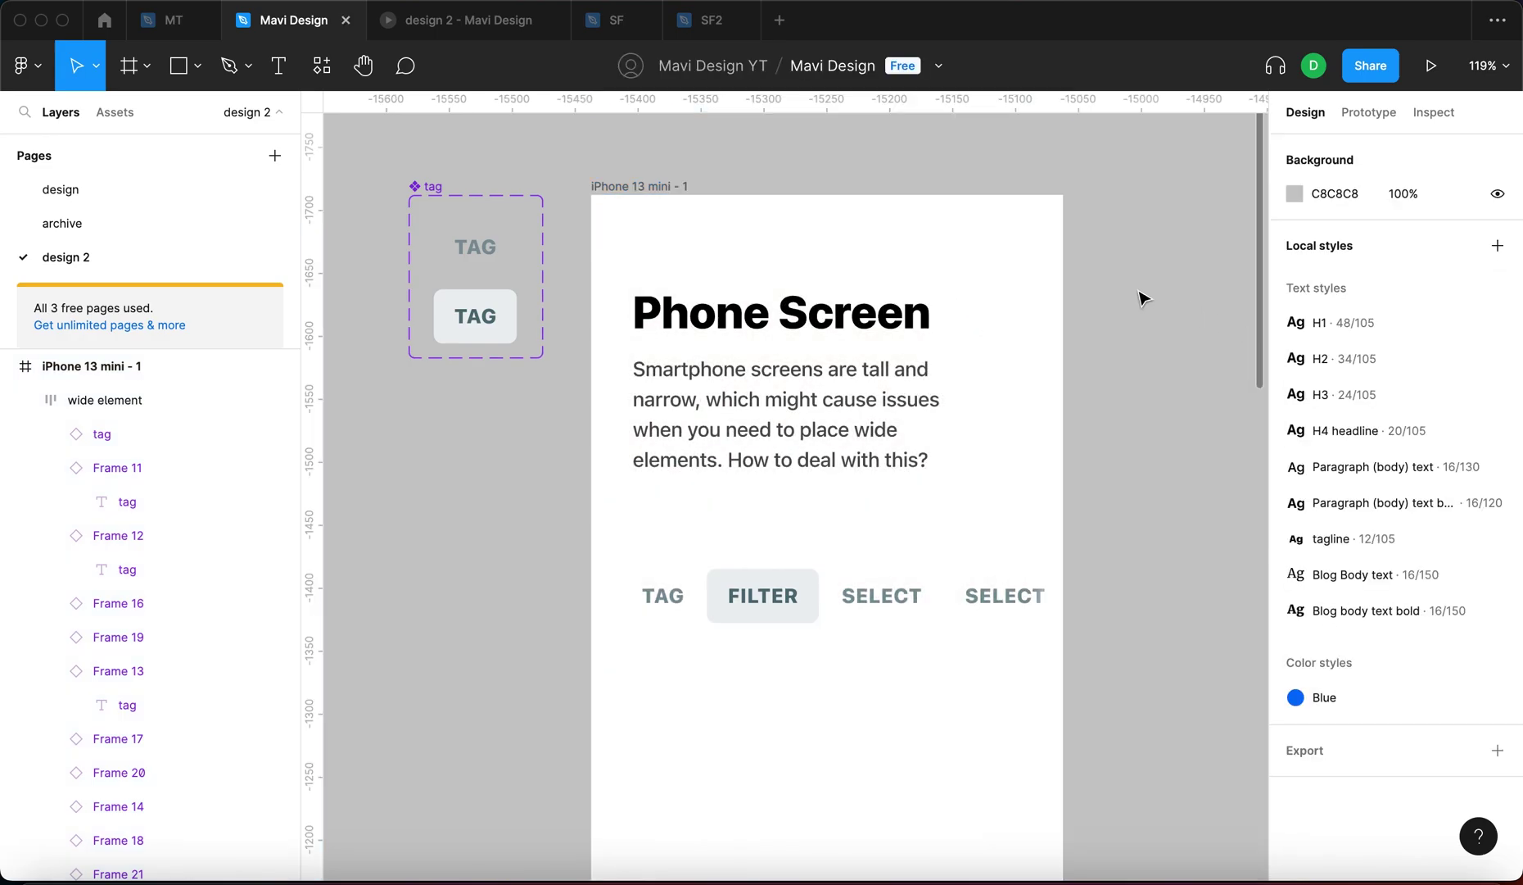
# Try top-right, then top-left alignment for the wide element's tags
pyautogui.click(963, 597)
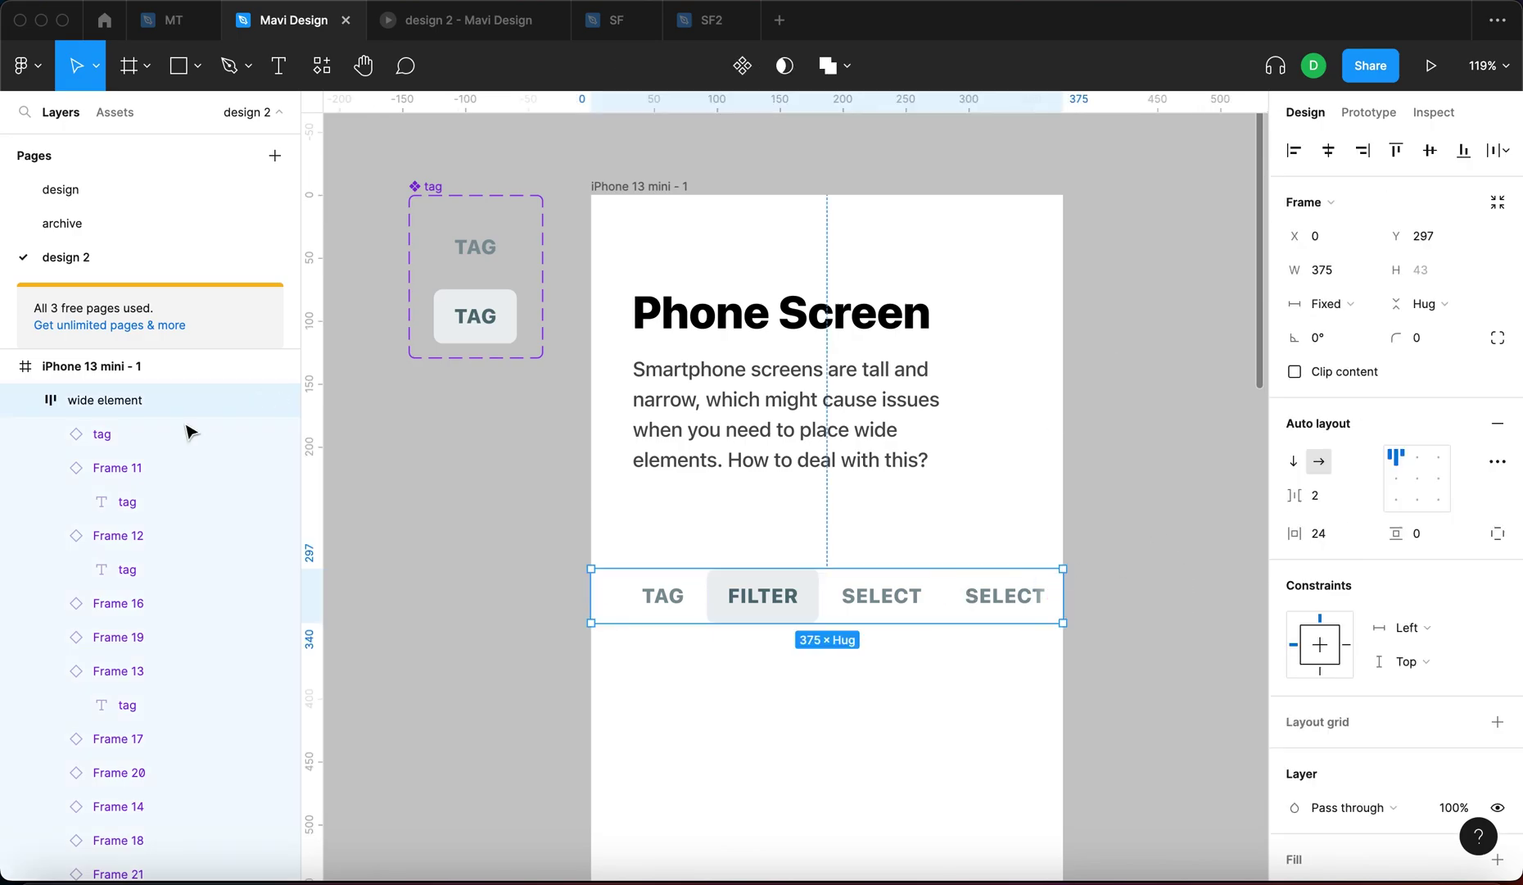
pyautogui.click(1441, 463)
pyautogui.click(1396, 455)
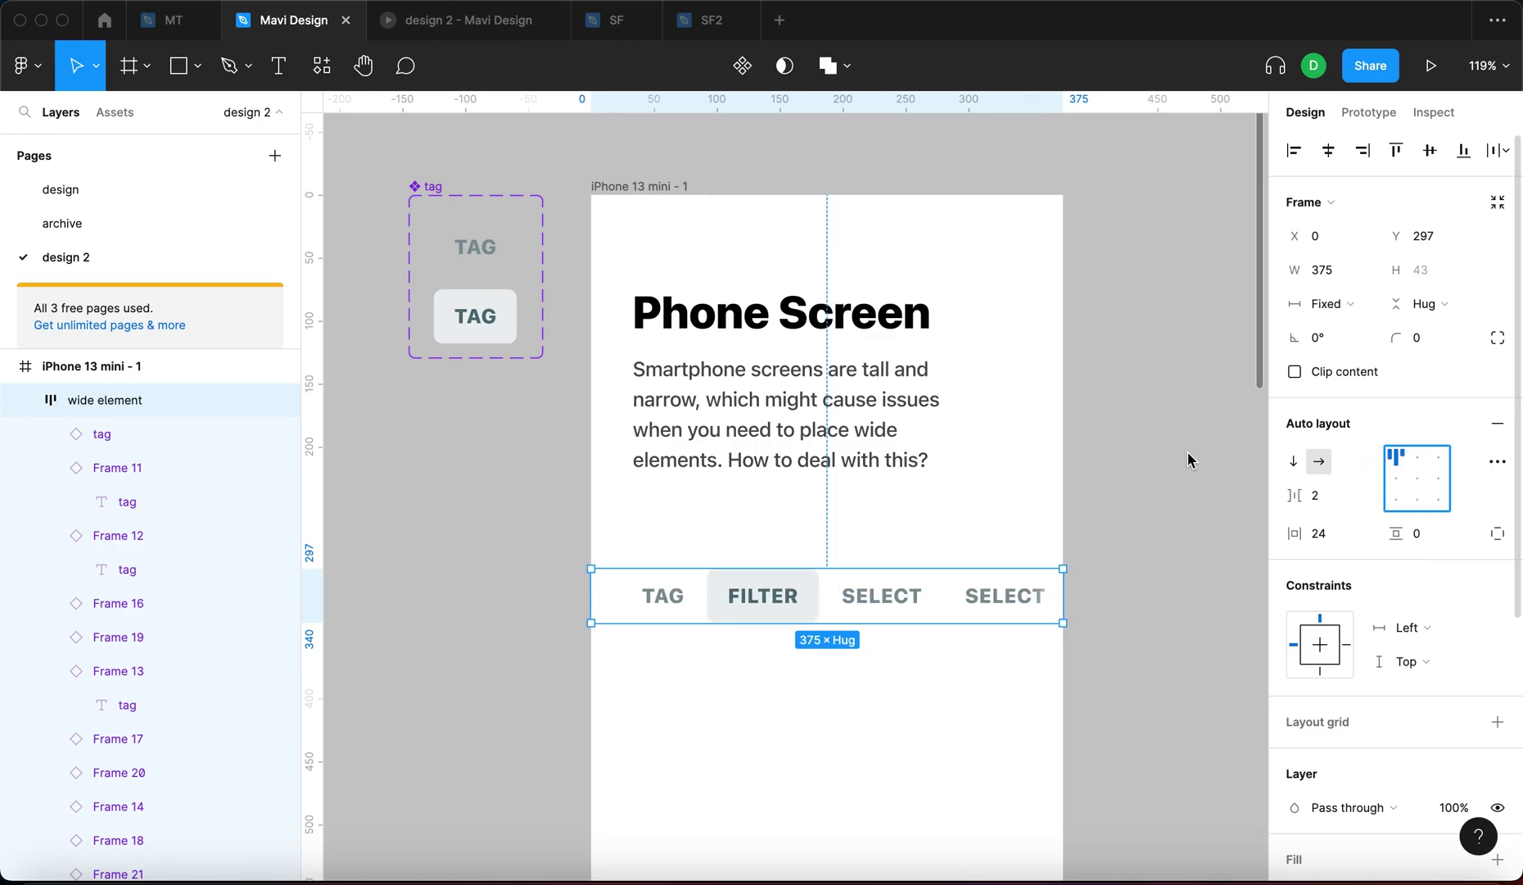
# Restore top-left alignment of the tags and preview the bar deselected
pyautogui.press('super+z')
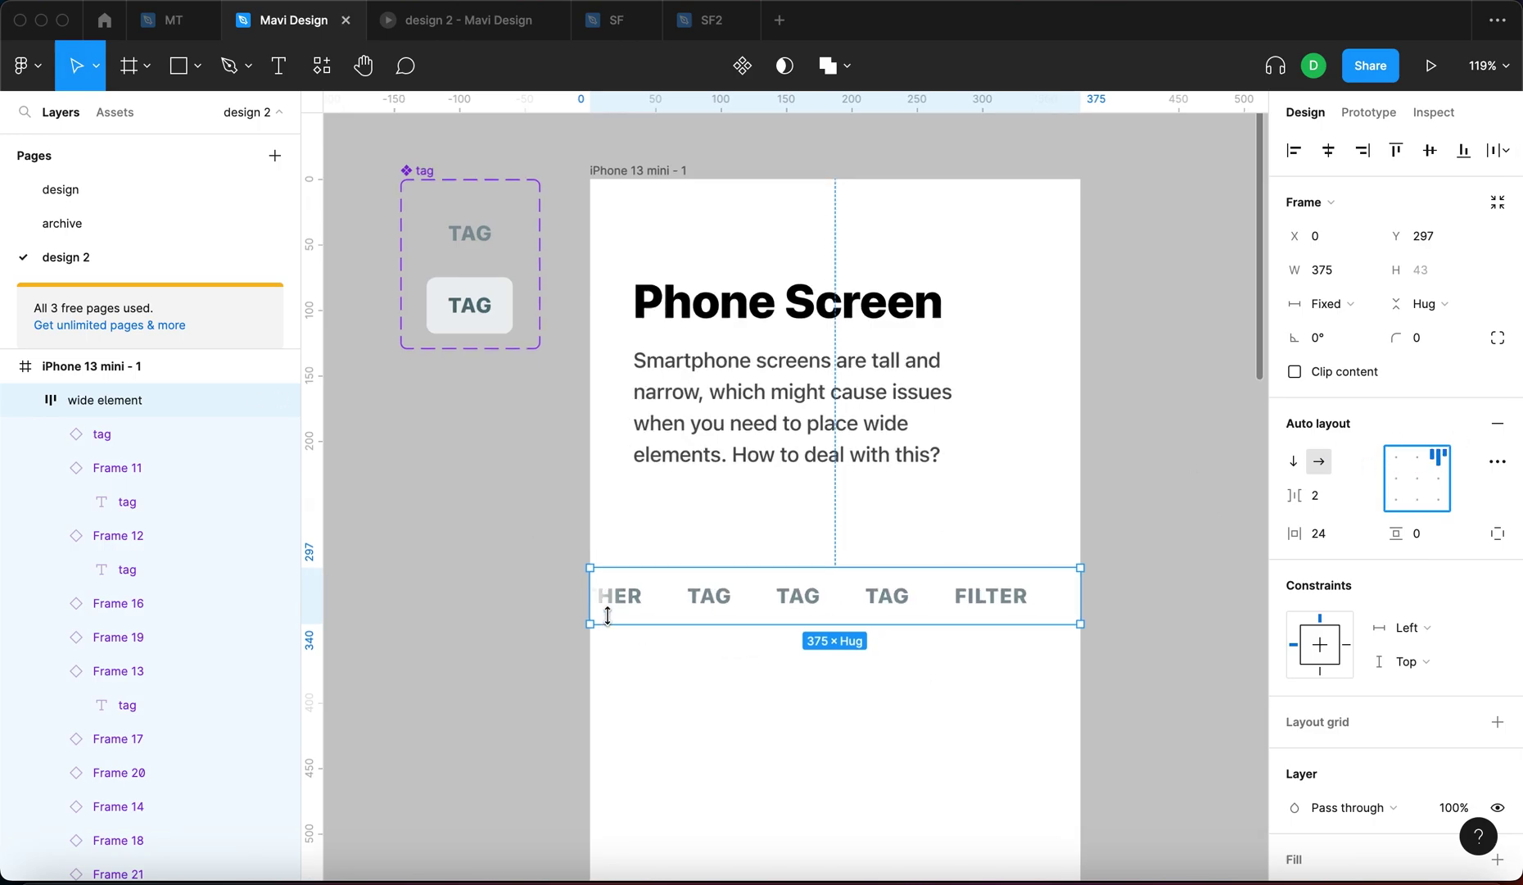
pyautogui.scroll(10, 607, 613)
pyautogui.scroll(-5, 647, 437)
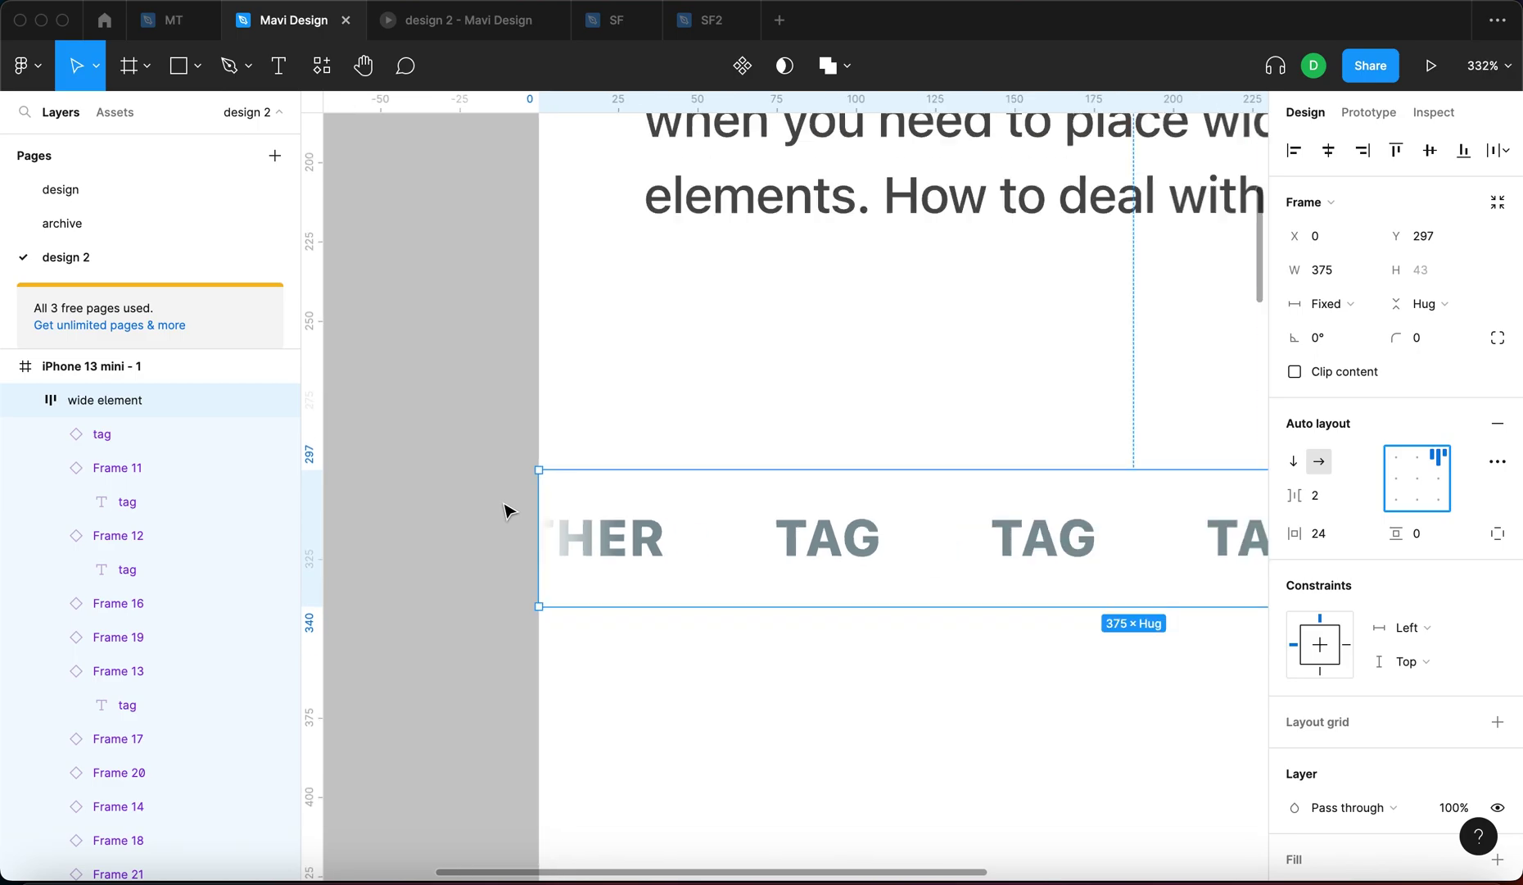
pyautogui.click(1395, 456)
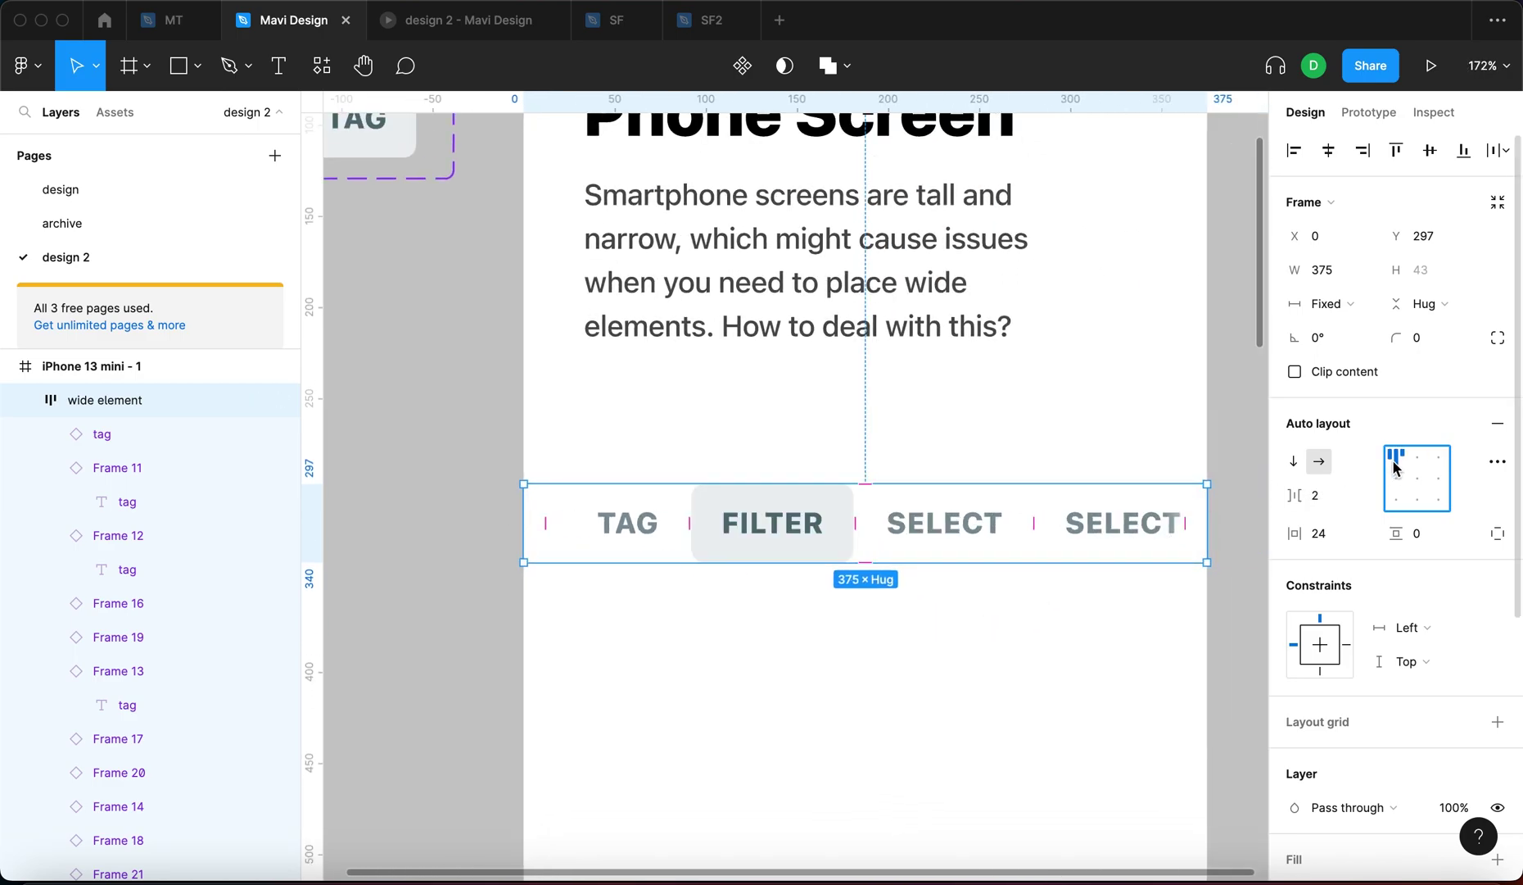
pyautogui.click(1171, 640)
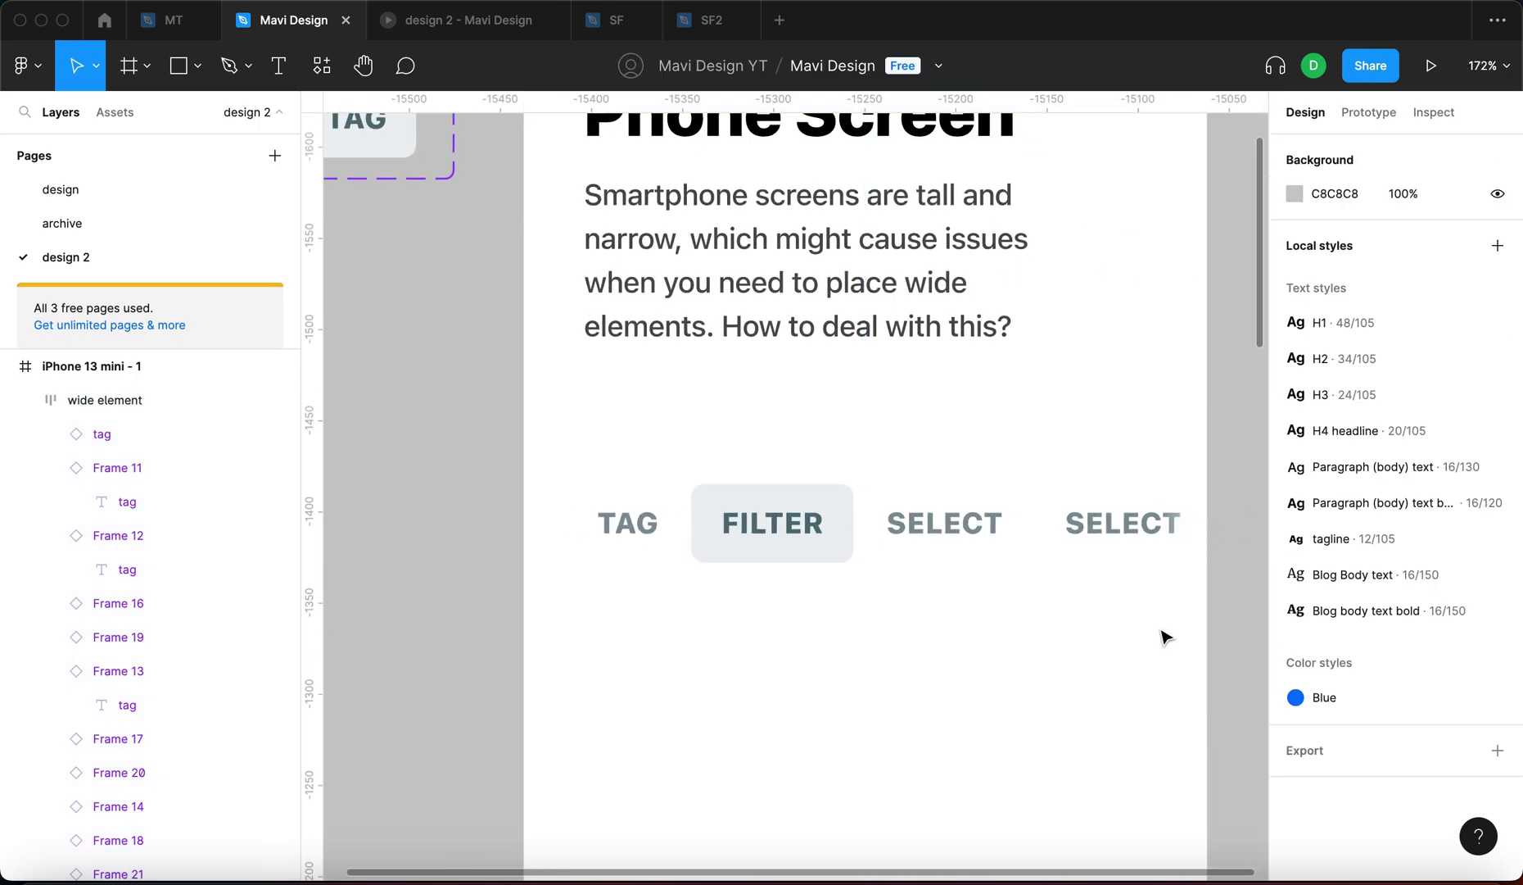
pyautogui.press('super+z')
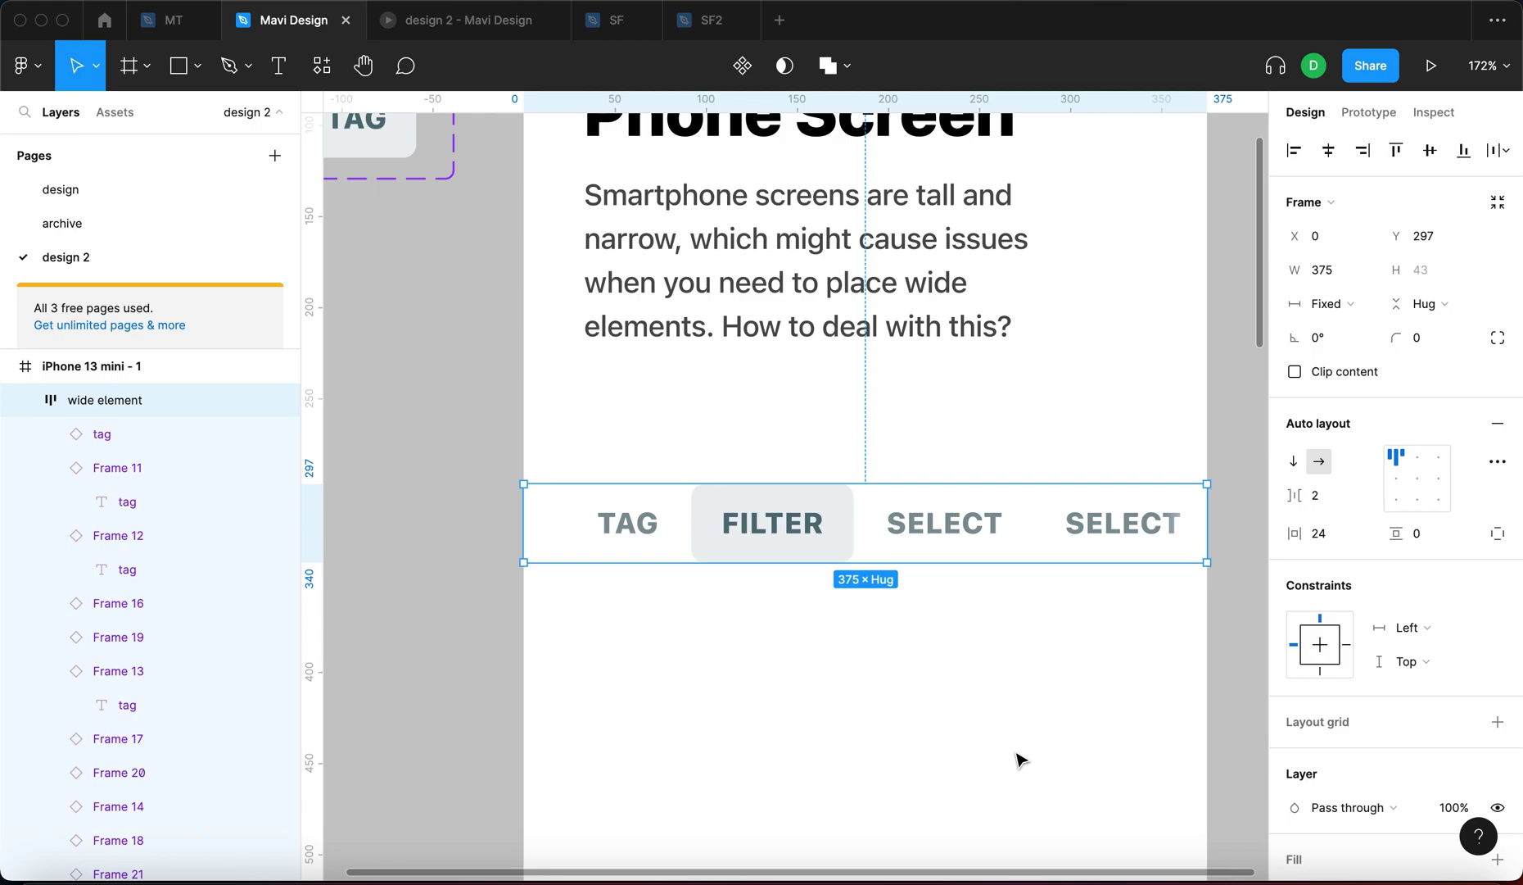
# Align the tags middle-left and drag the bar to a fixed height of 71
pyautogui.click(1400, 481)
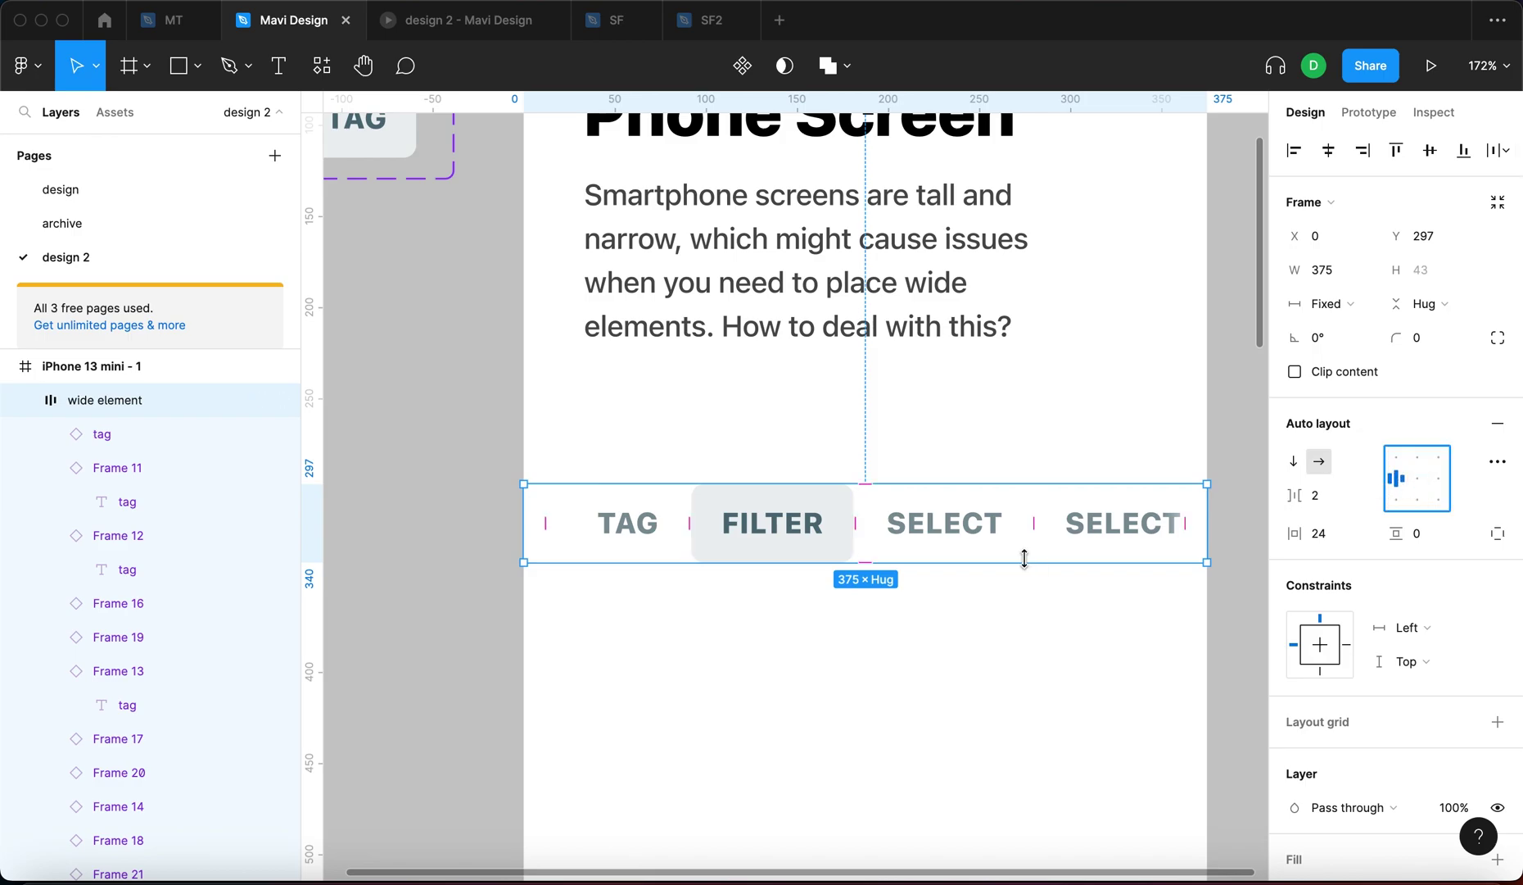
pyautogui.moveTo(1023, 558); pyautogui.dragTo(1073, 615)
pyautogui.scroll(-1, 1073, 615)
pyautogui.scroll(-2, 1078, 620)
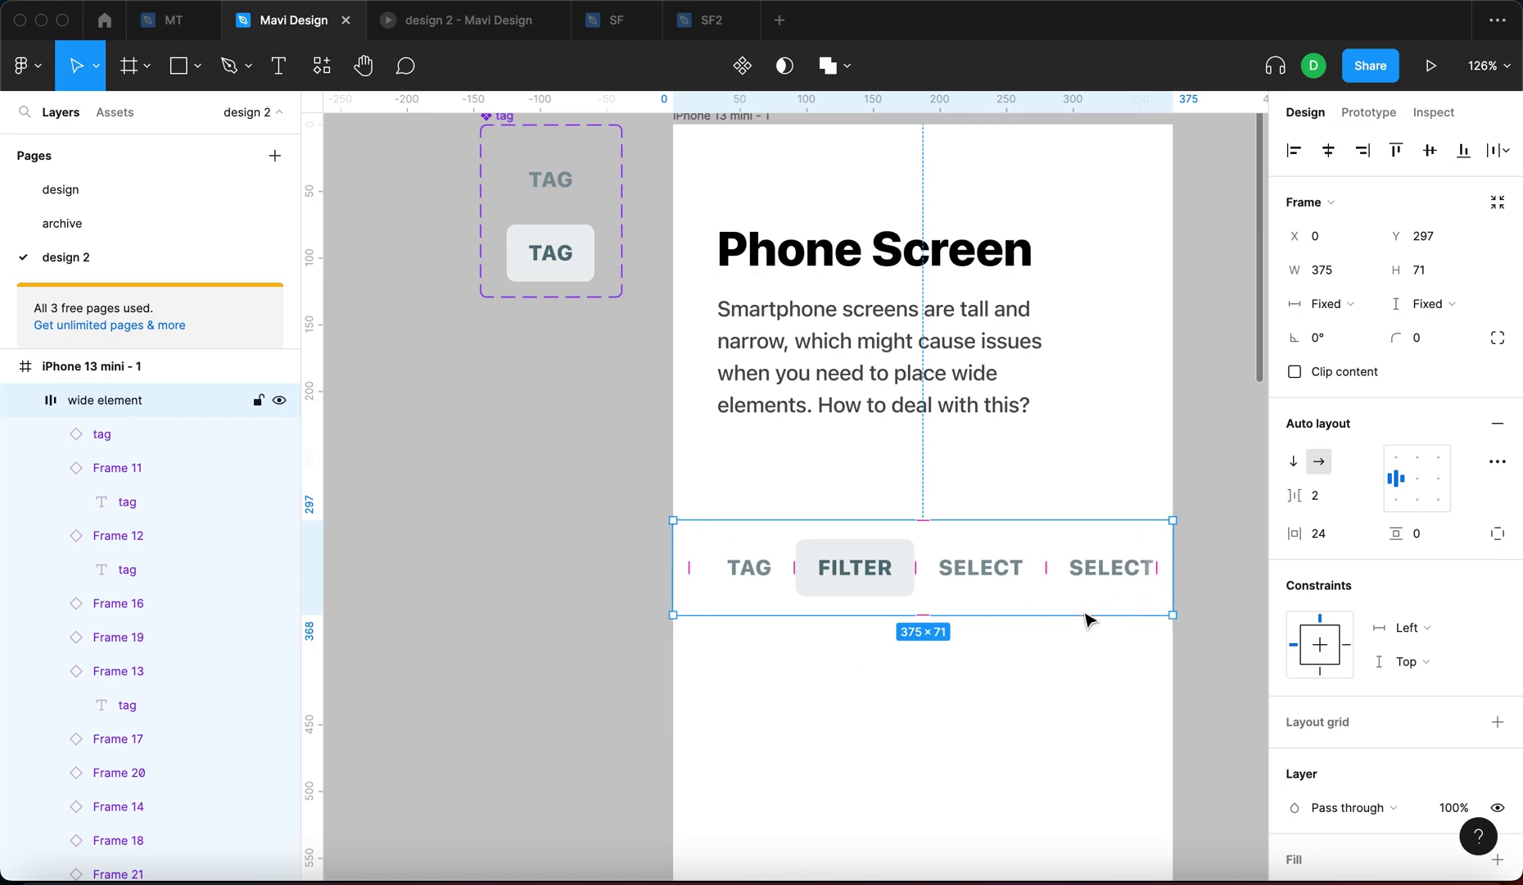
# Set the wide element to 78 high, enable Clip content, and narrow it to 240 wide
pyautogui.moveTo(1083, 631); pyautogui.dragTo(1047, 625)
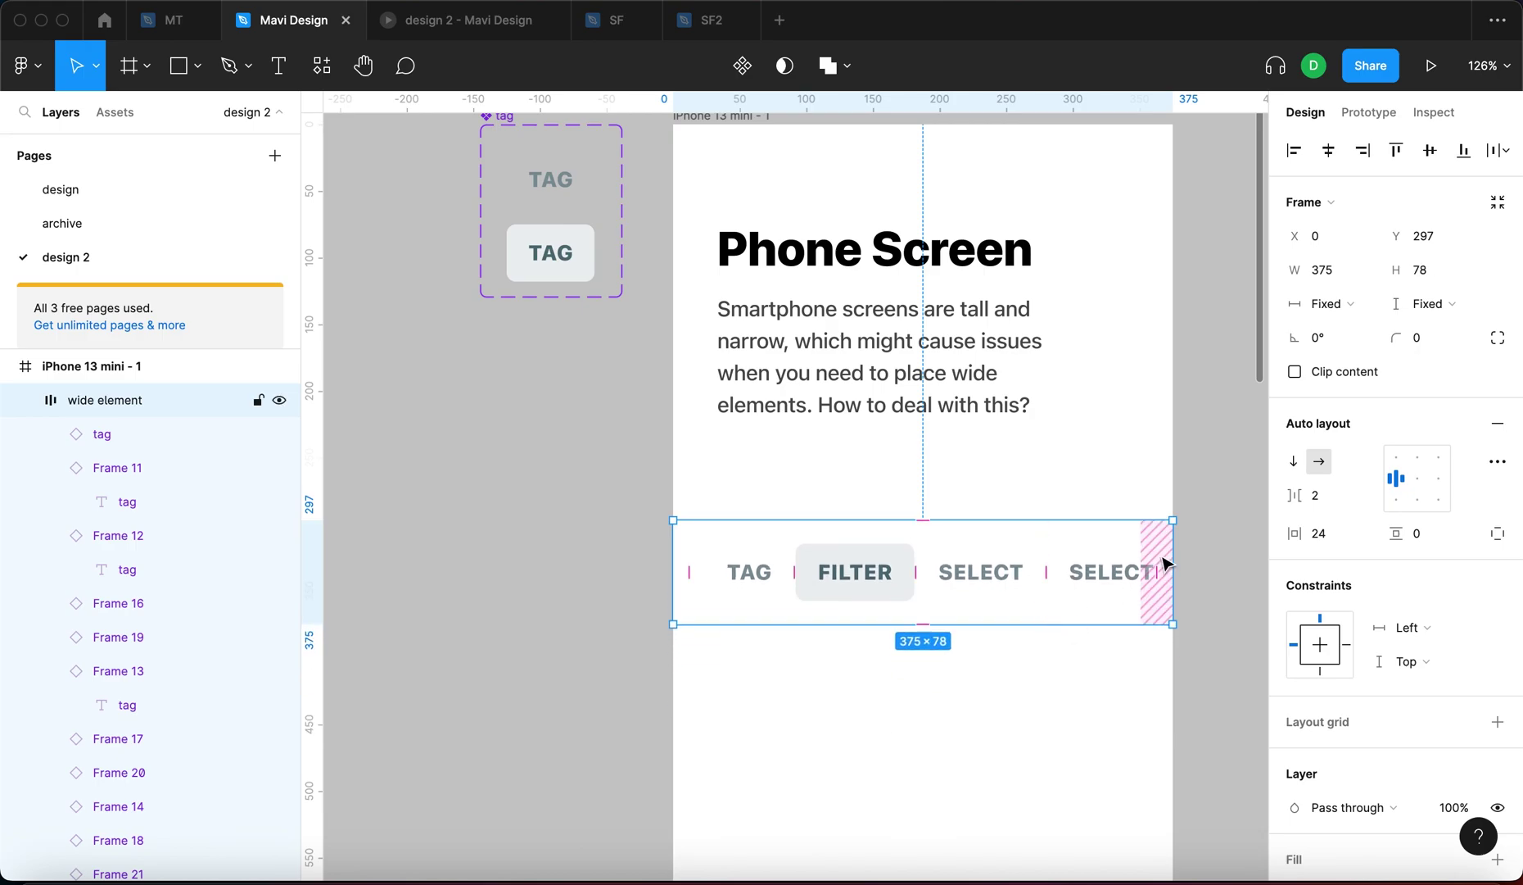
pyautogui.moveTo(1172, 539); pyautogui.dragTo(1056, 544)
pyautogui.press('super+z')
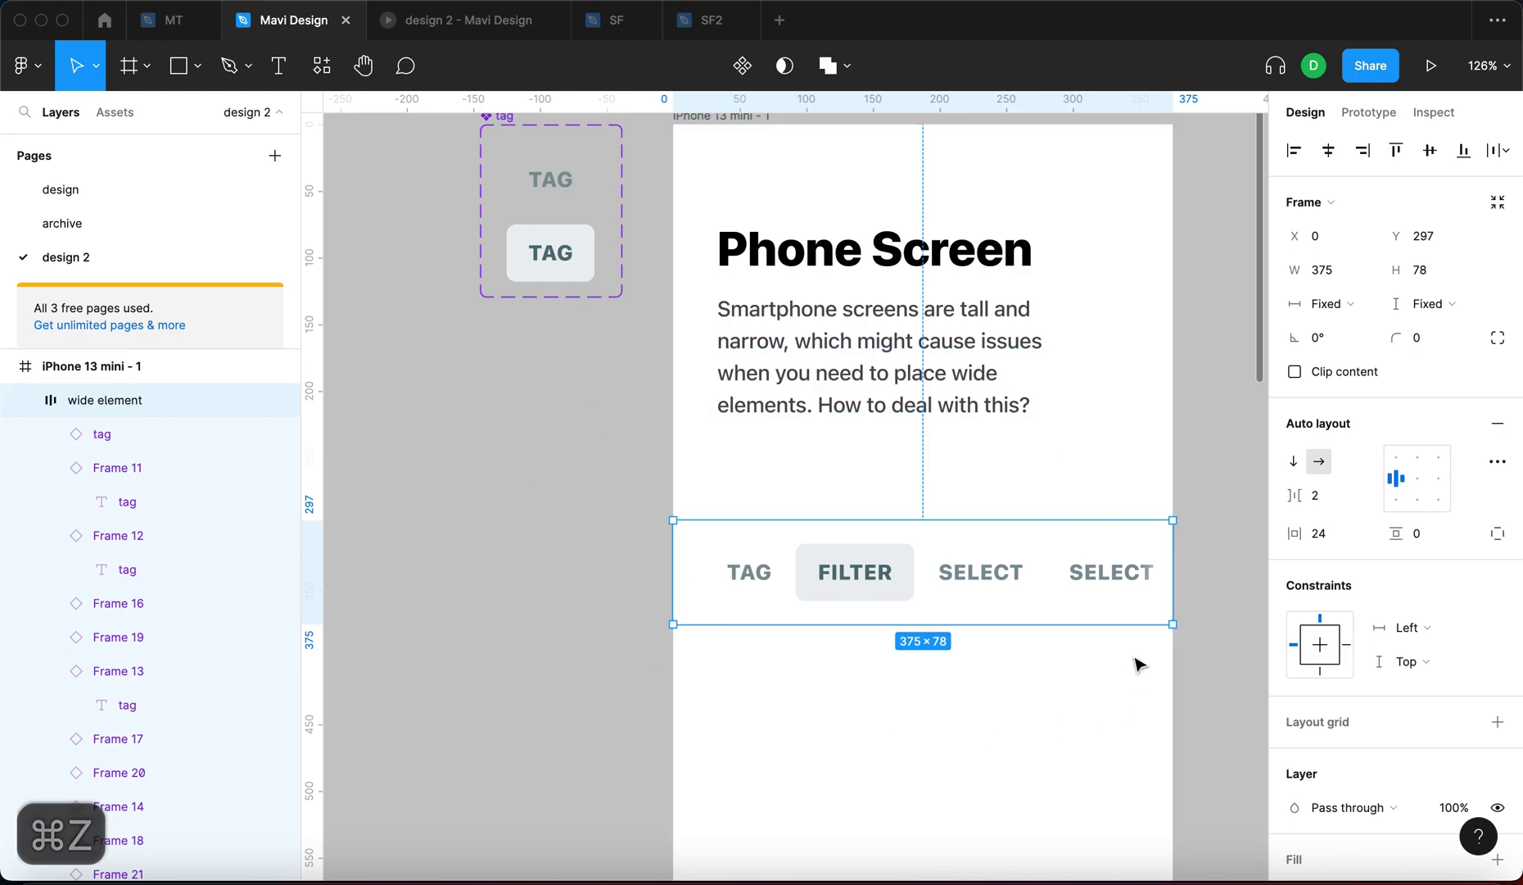
pyautogui.moveTo(1082, 624); pyautogui.dragTo(1133, 626)
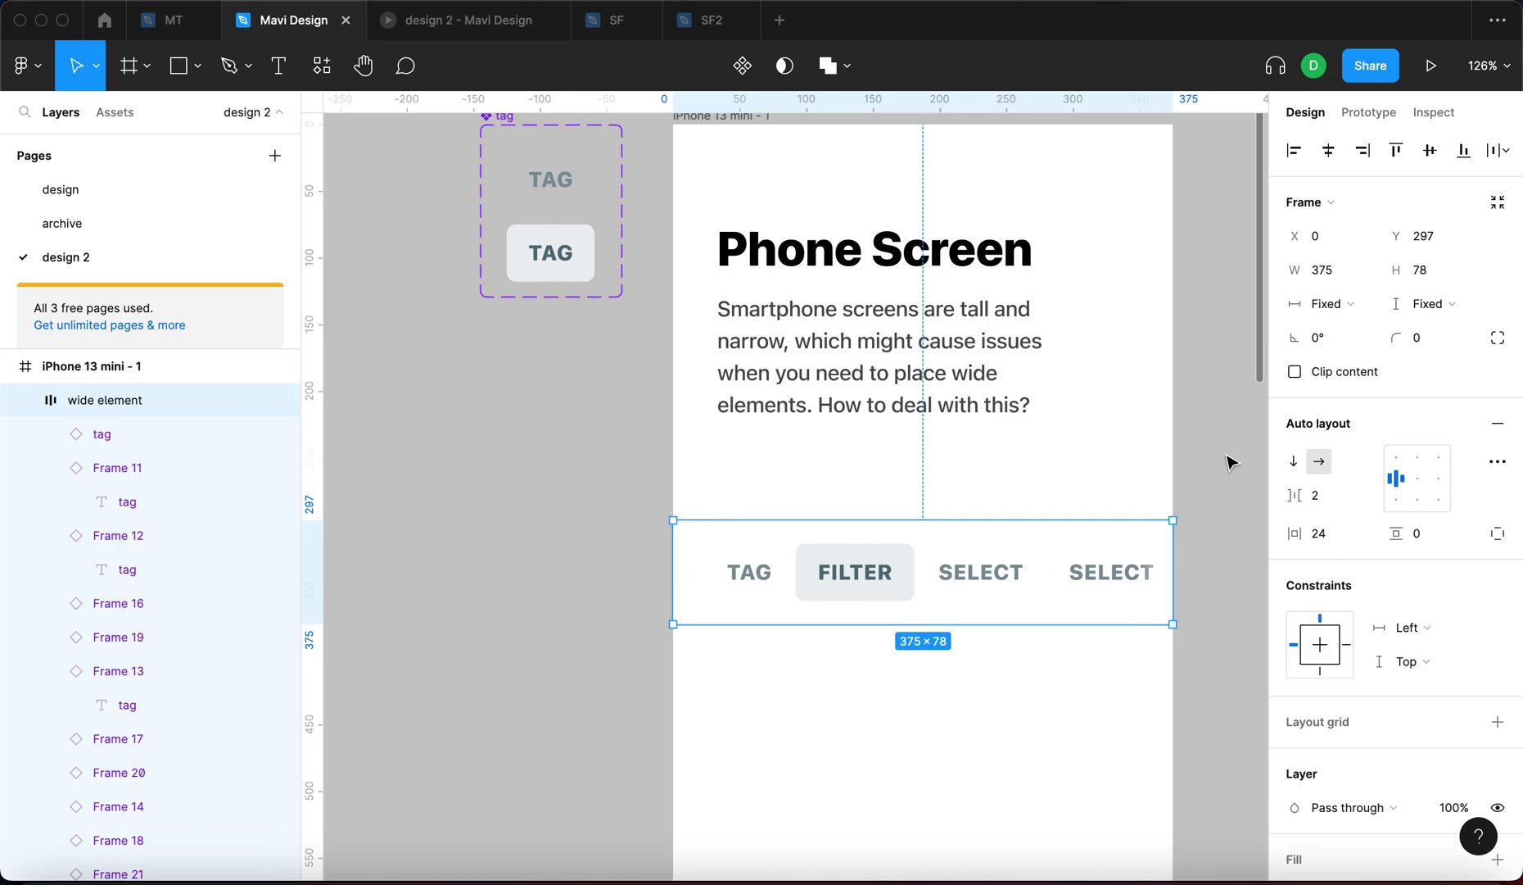
pyautogui.click(1294, 374)
pyautogui.moveTo(1168, 541); pyautogui.dragTo(994, 552)
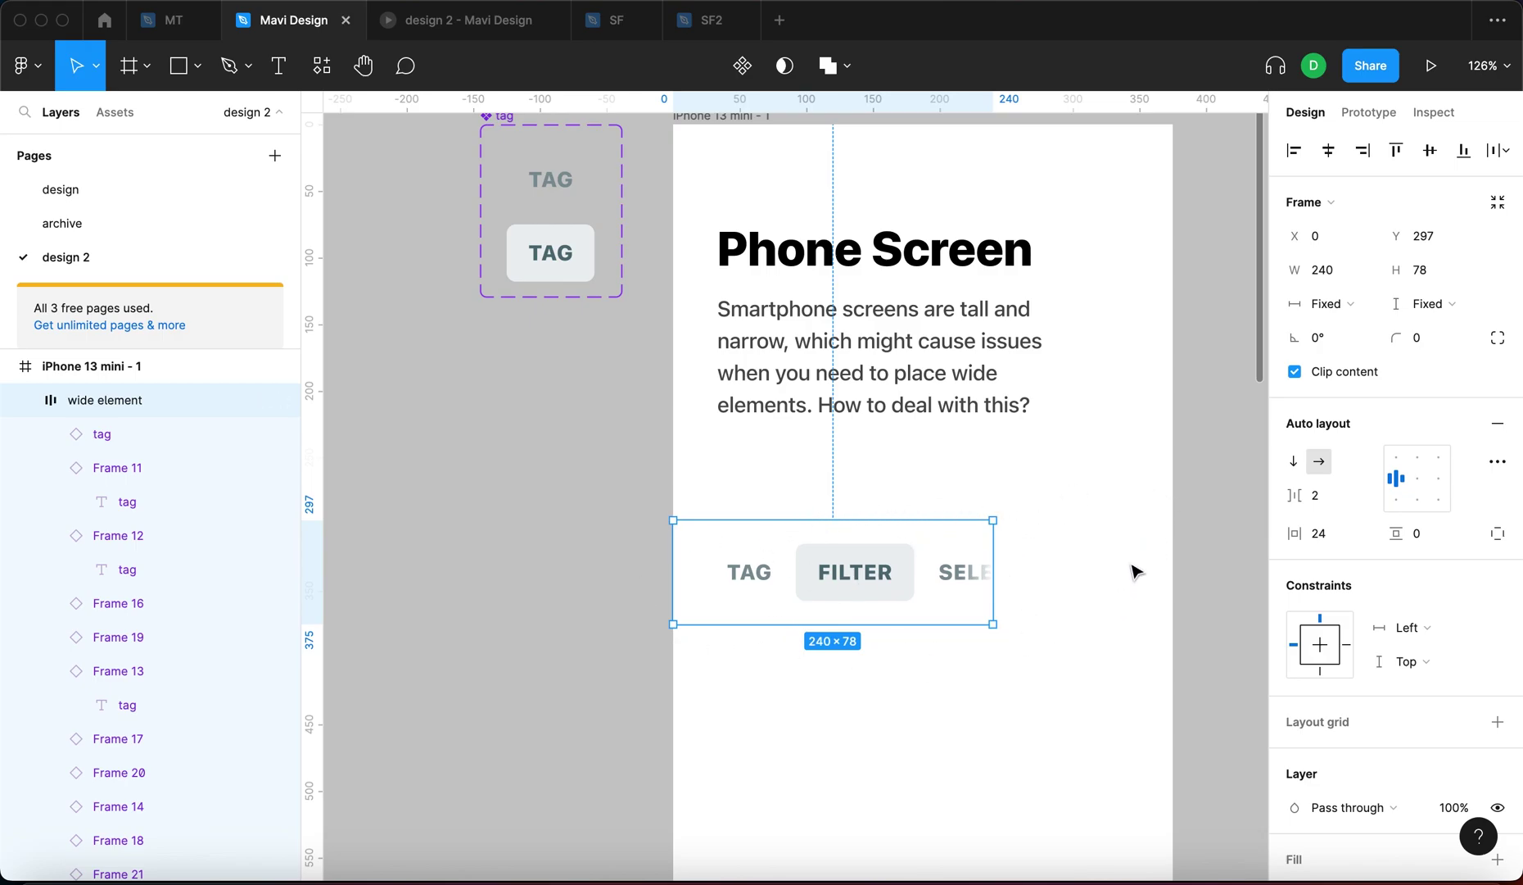
# Widen the wide element tag bar back to 375
pyautogui.click(116, 678)
pyautogui.scroll(-5, 1130, 602)
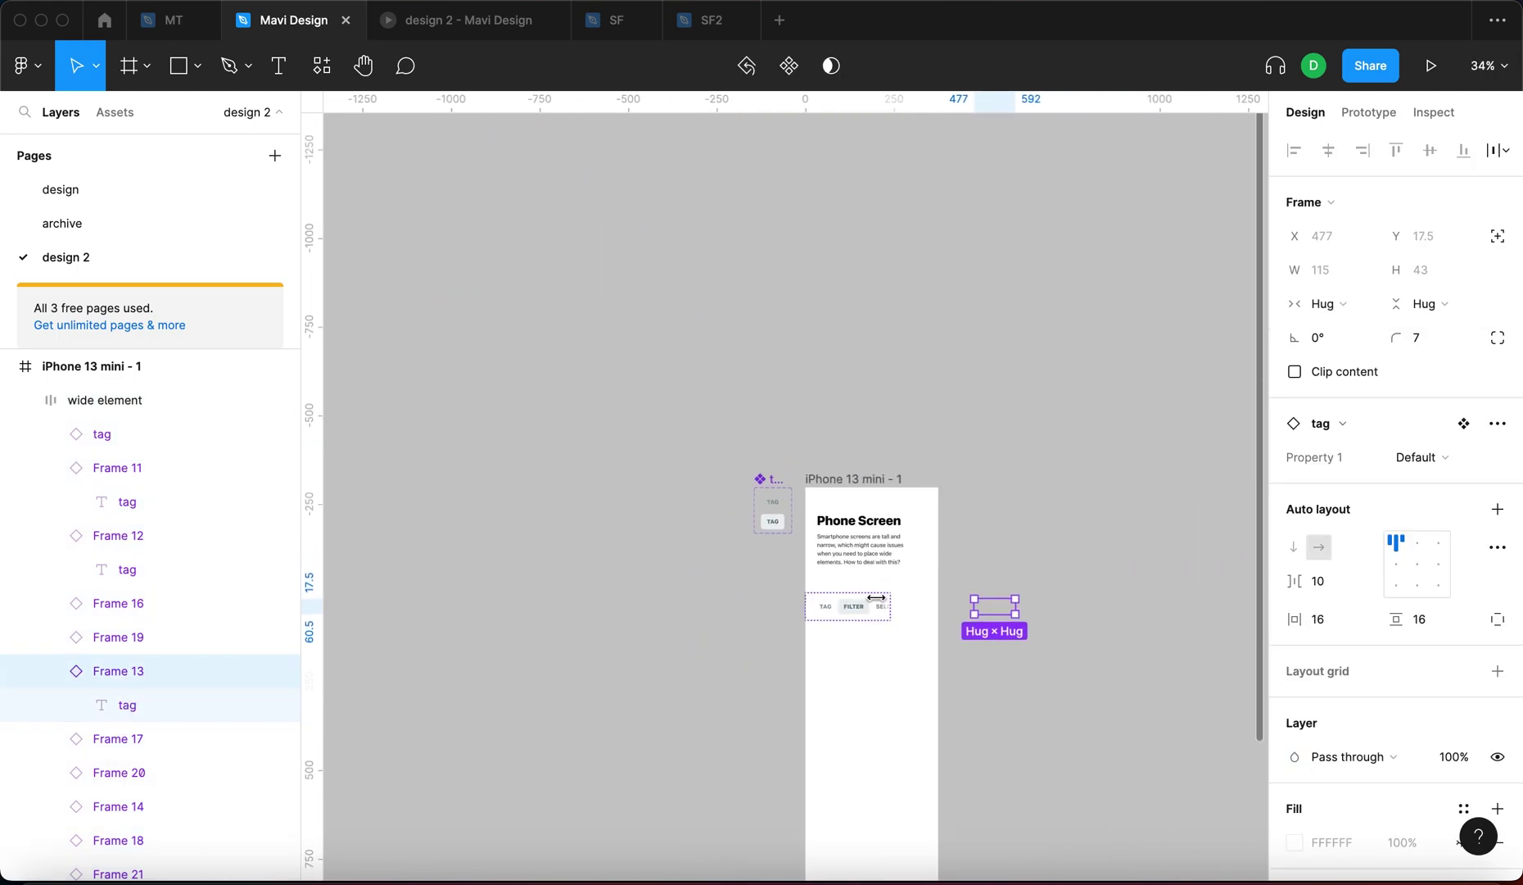
pyautogui.click(876, 602)
pyautogui.click(98, 400)
pyautogui.scroll(5, 643, 661)
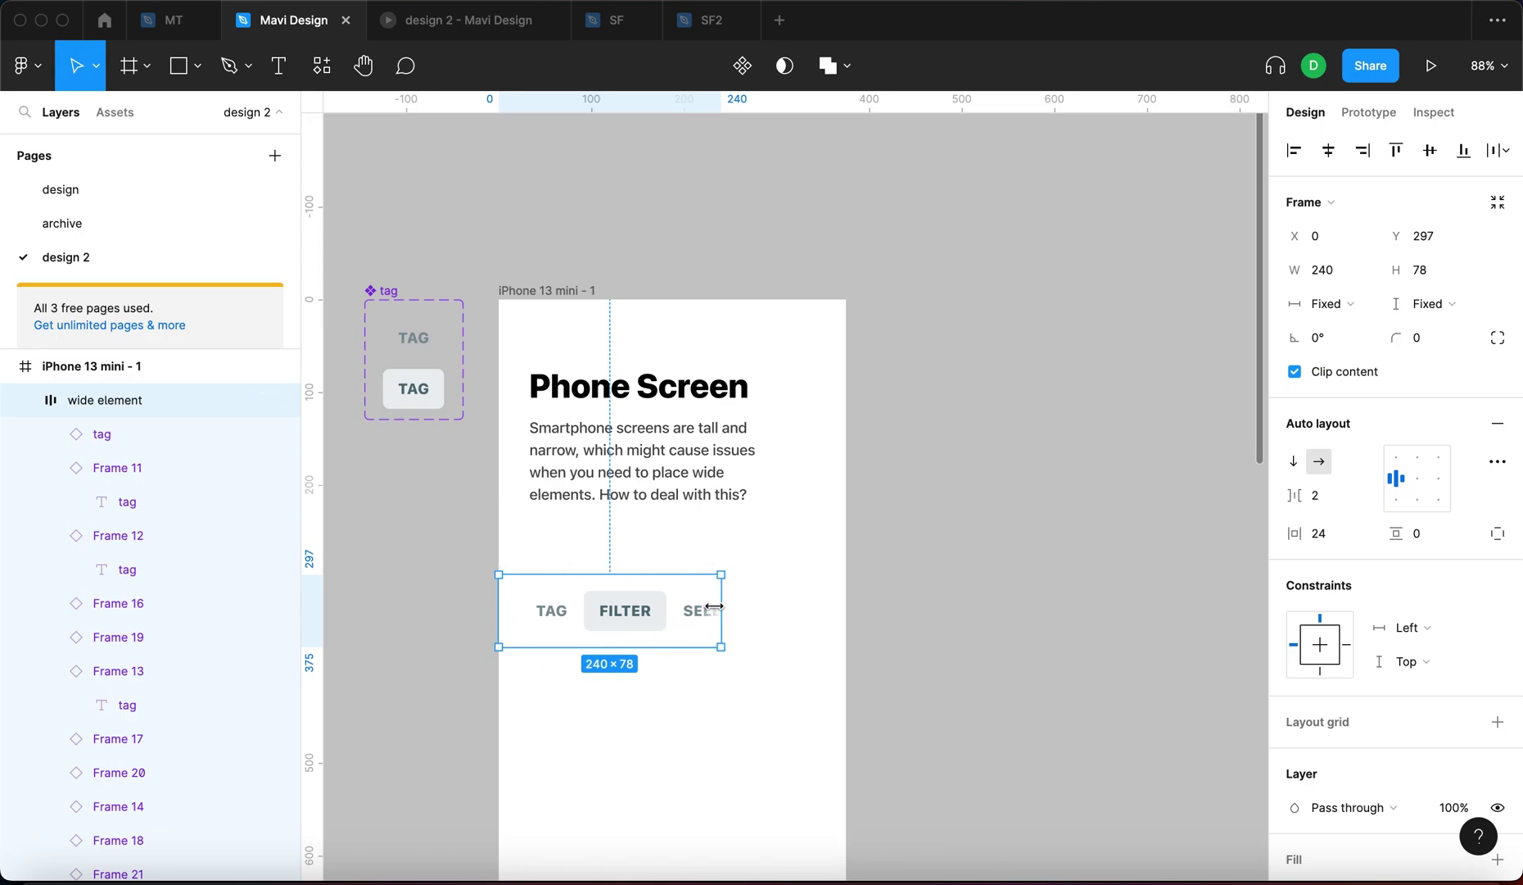
pyautogui.moveTo(714, 606); pyautogui.dragTo(843, 601)
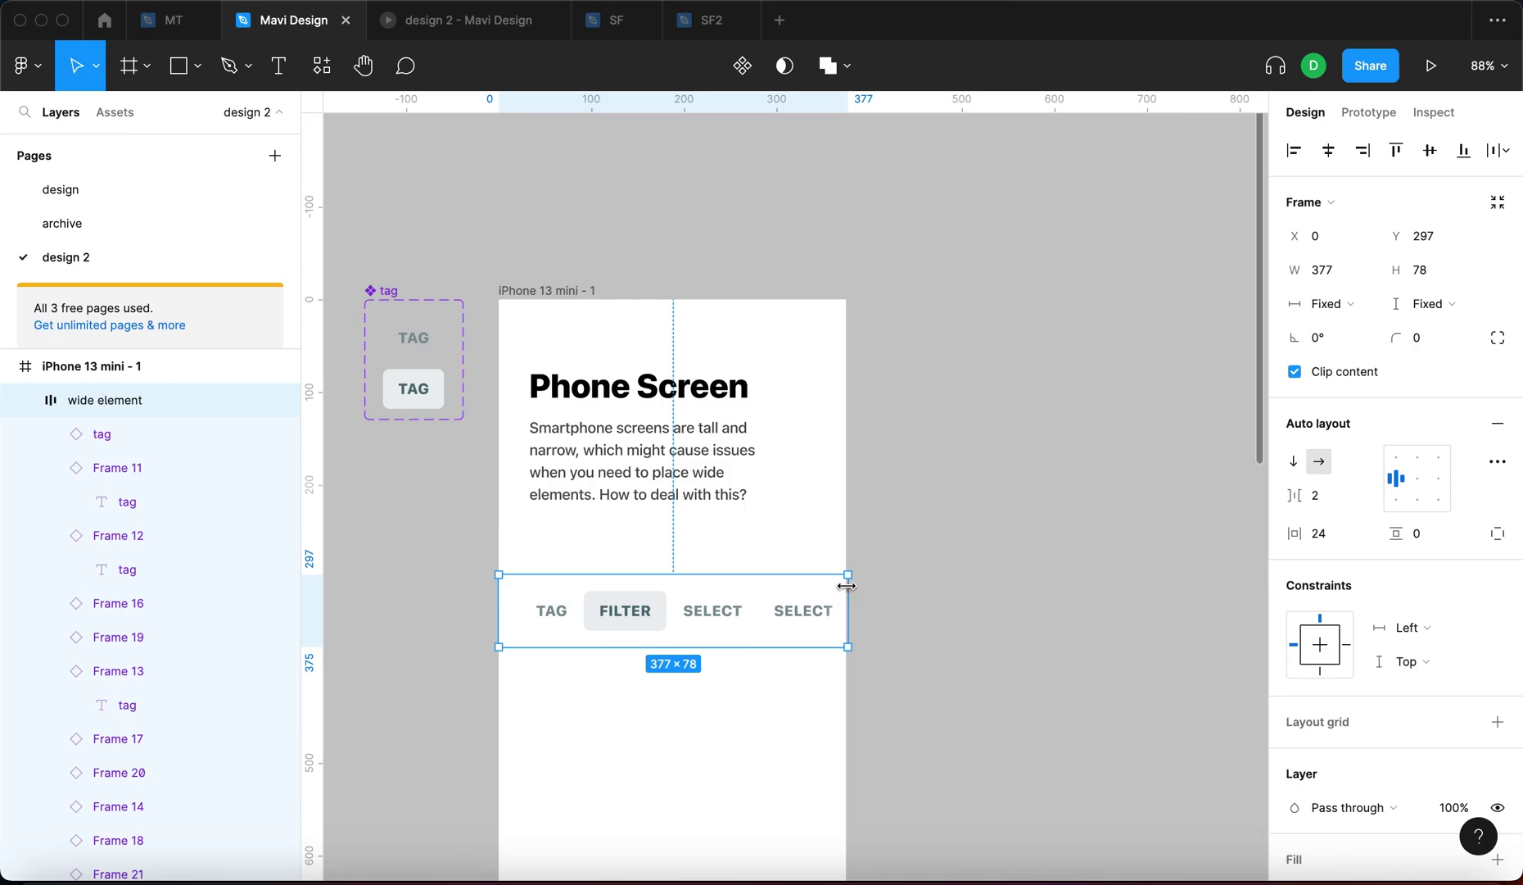
pyautogui.scroll(5, 841, 594)
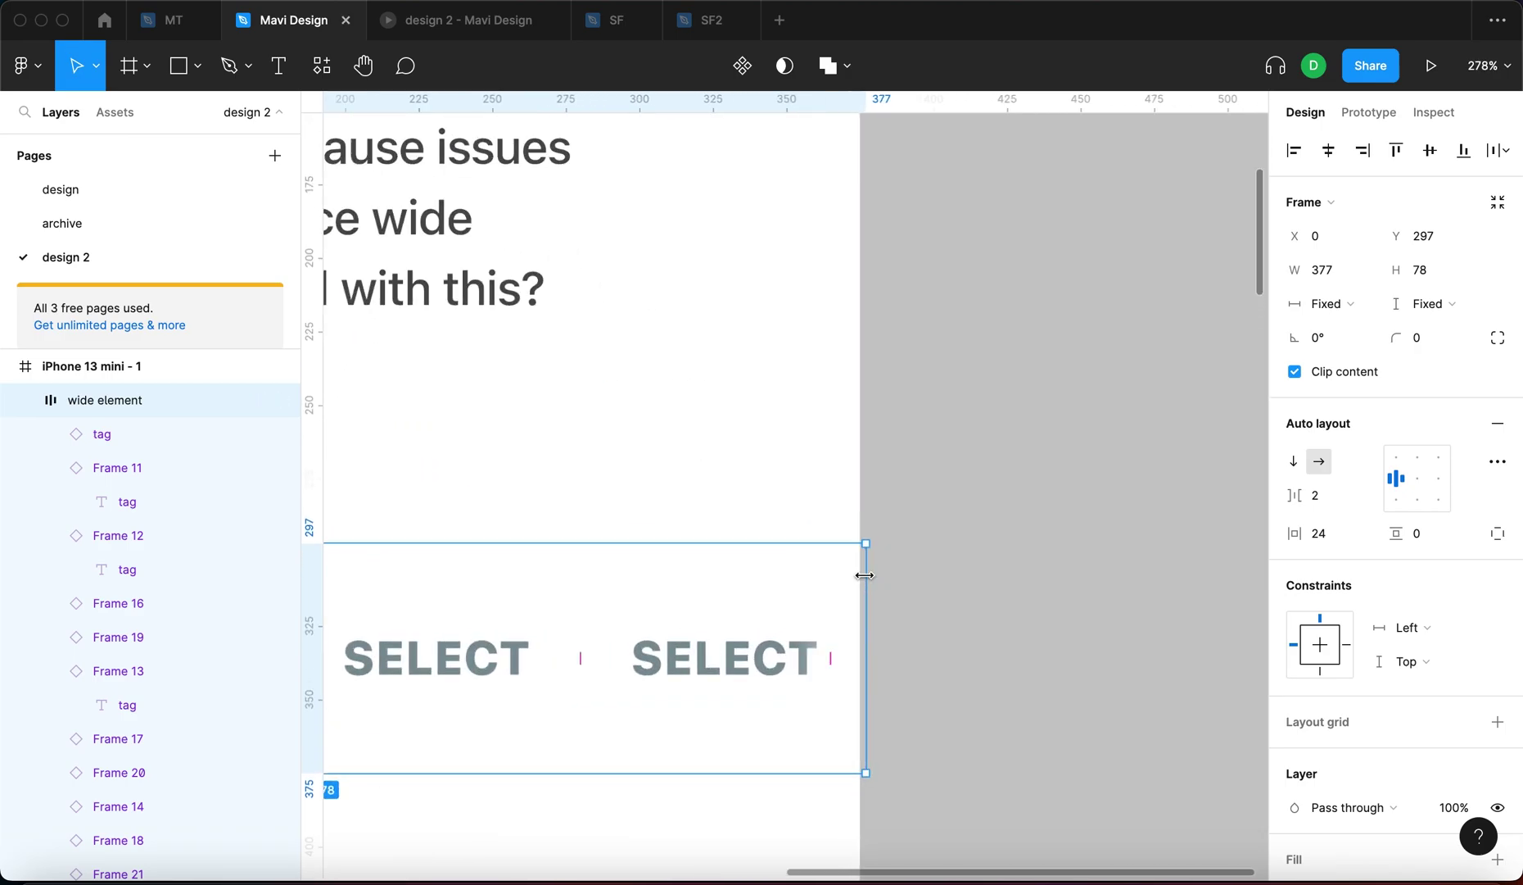
pyautogui.moveTo(860, 575); pyautogui.dragTo(858, 574)
pyautogui.scroll(-5, 858, 575)
pyautogui.scroll(-2, 818, 602)
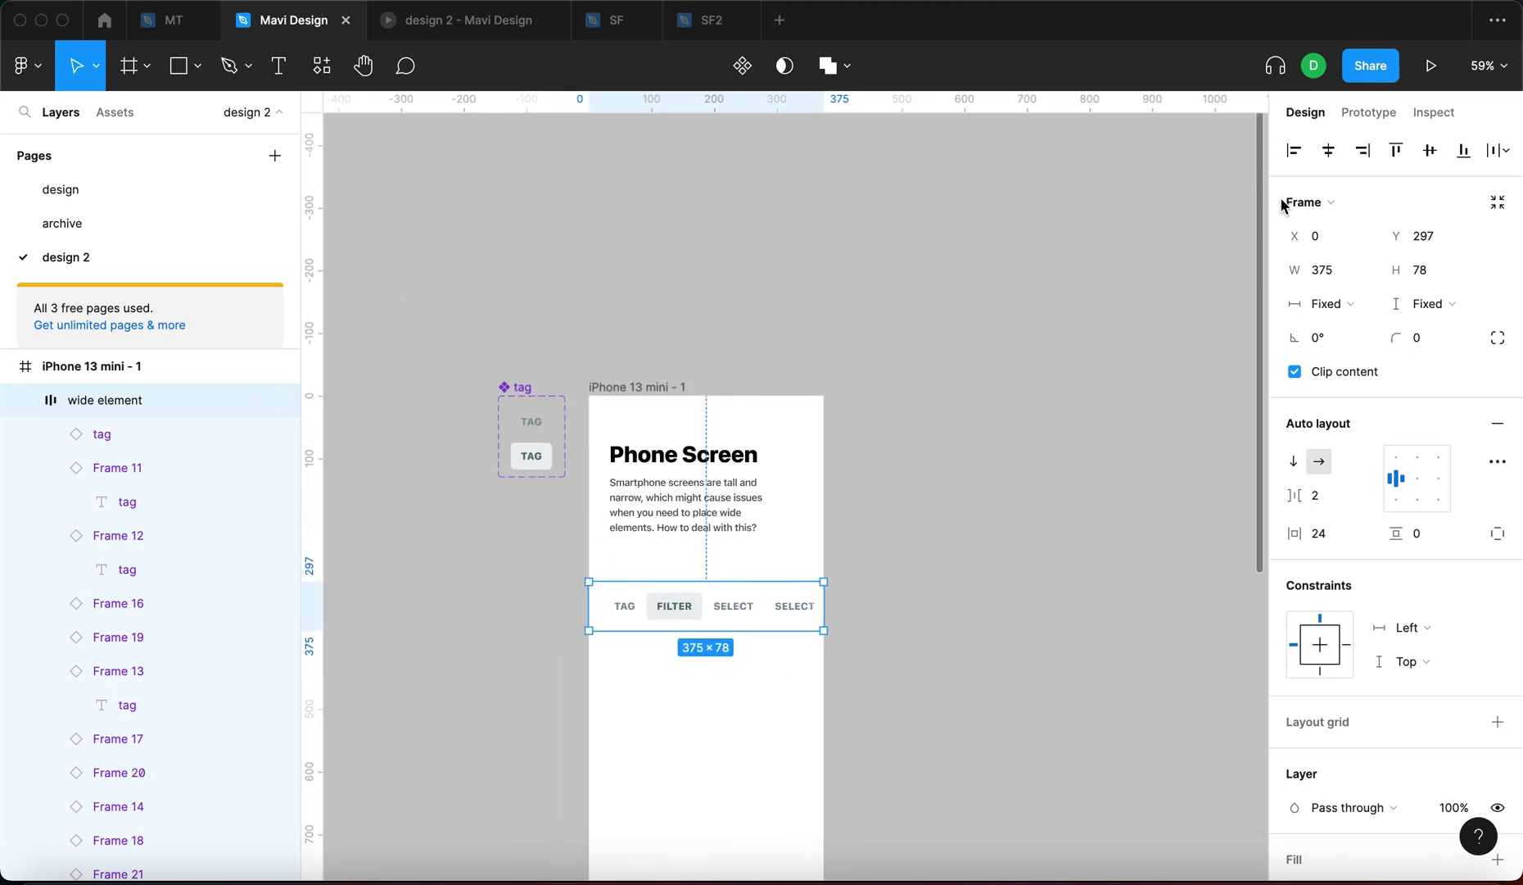
# Set the wide element's prototype Overflow scroll behaviour to Horizontal
pyautogui.click(1368, 113)
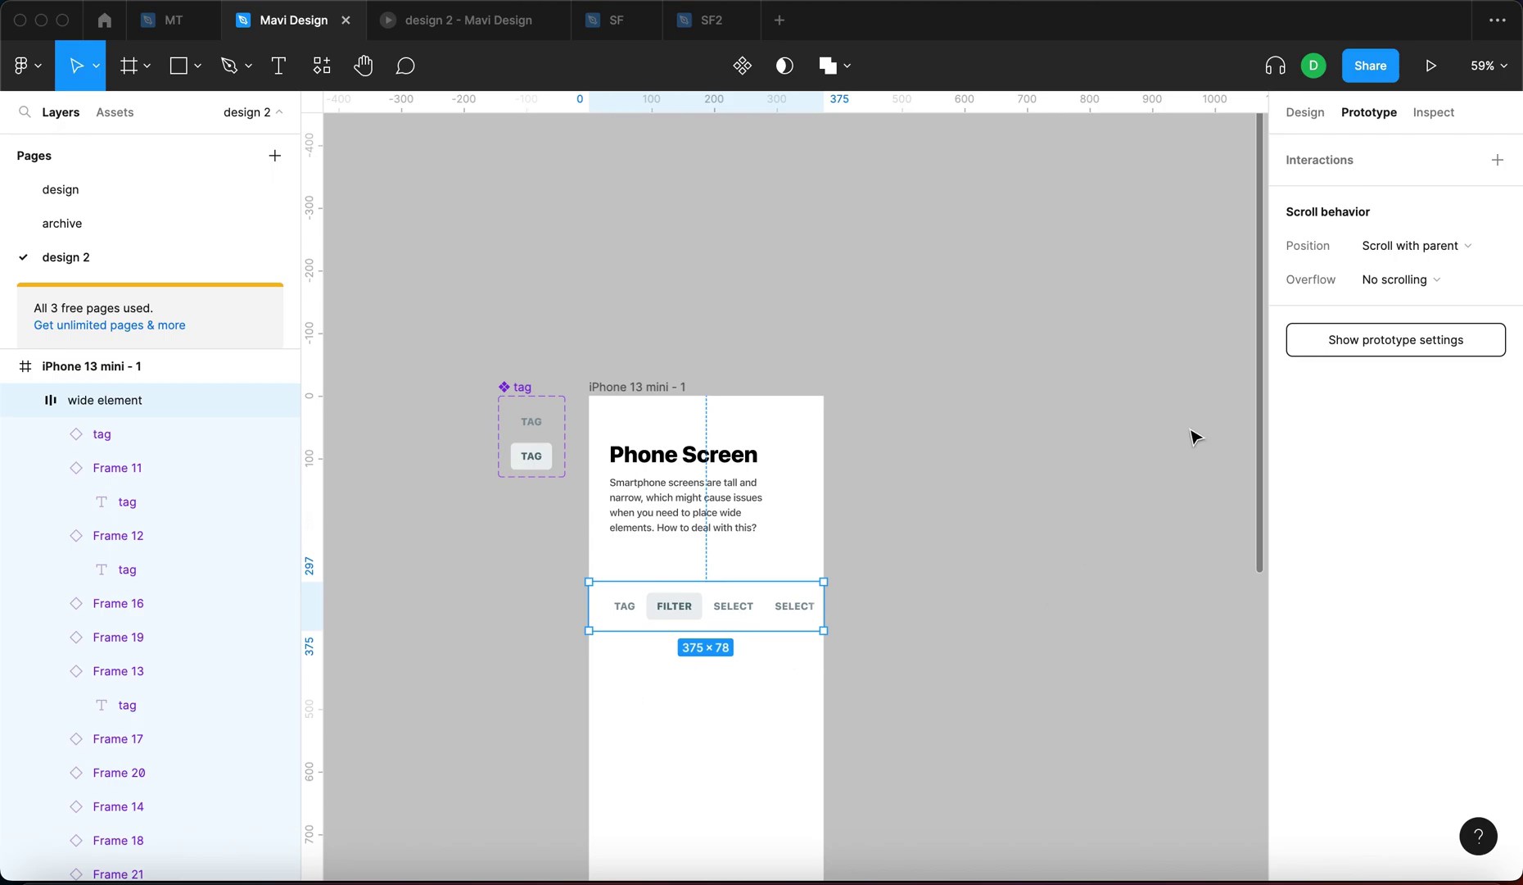
pyautogui.click(1471, 284)
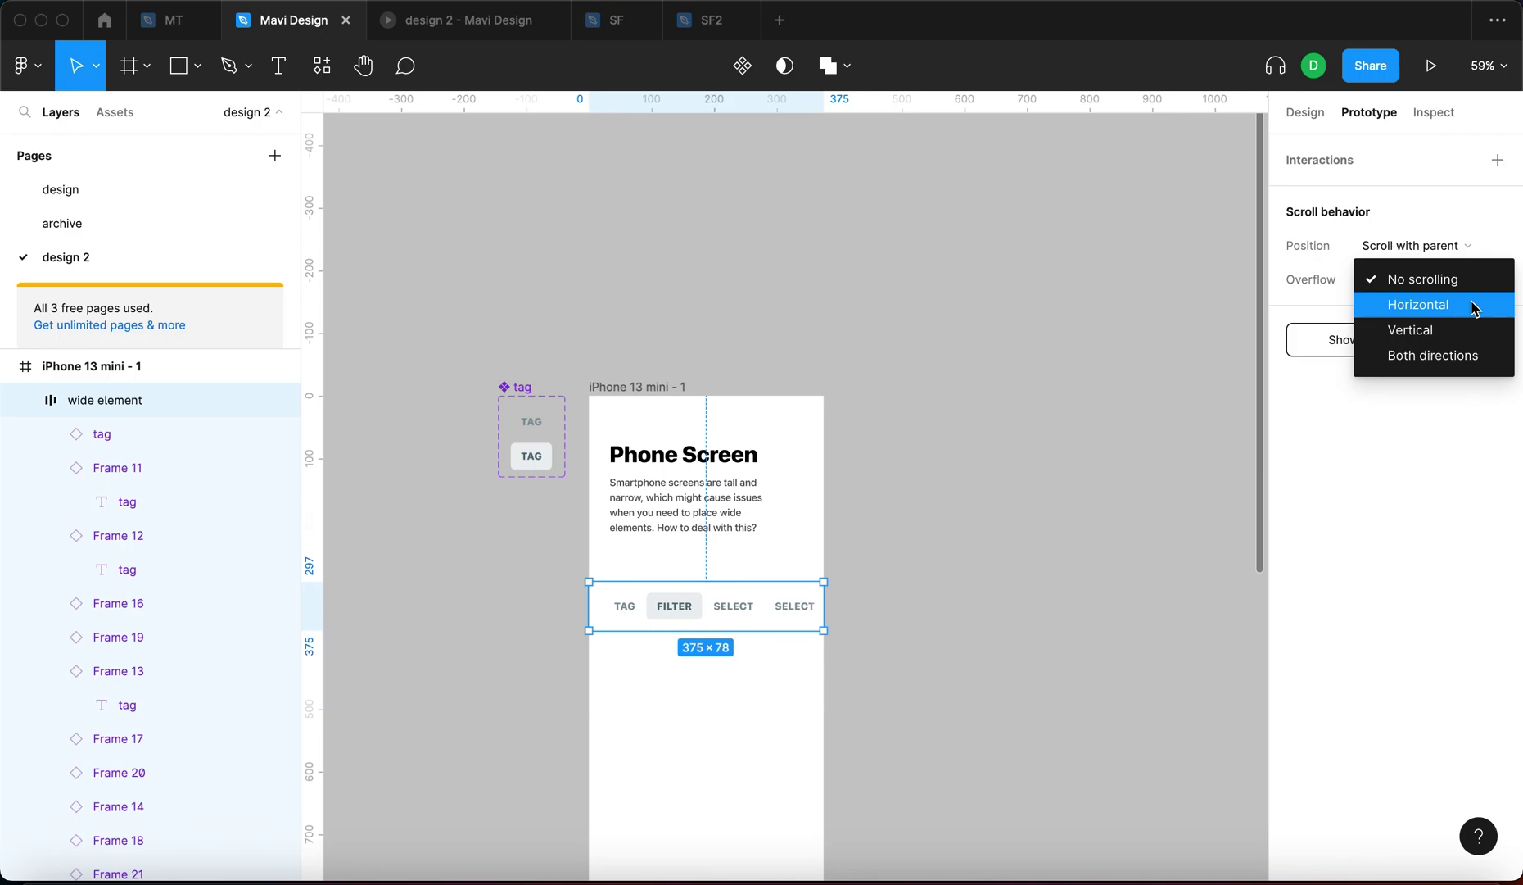
pyautogui.click(1474, 305)
pyautogui.click(901, 281)
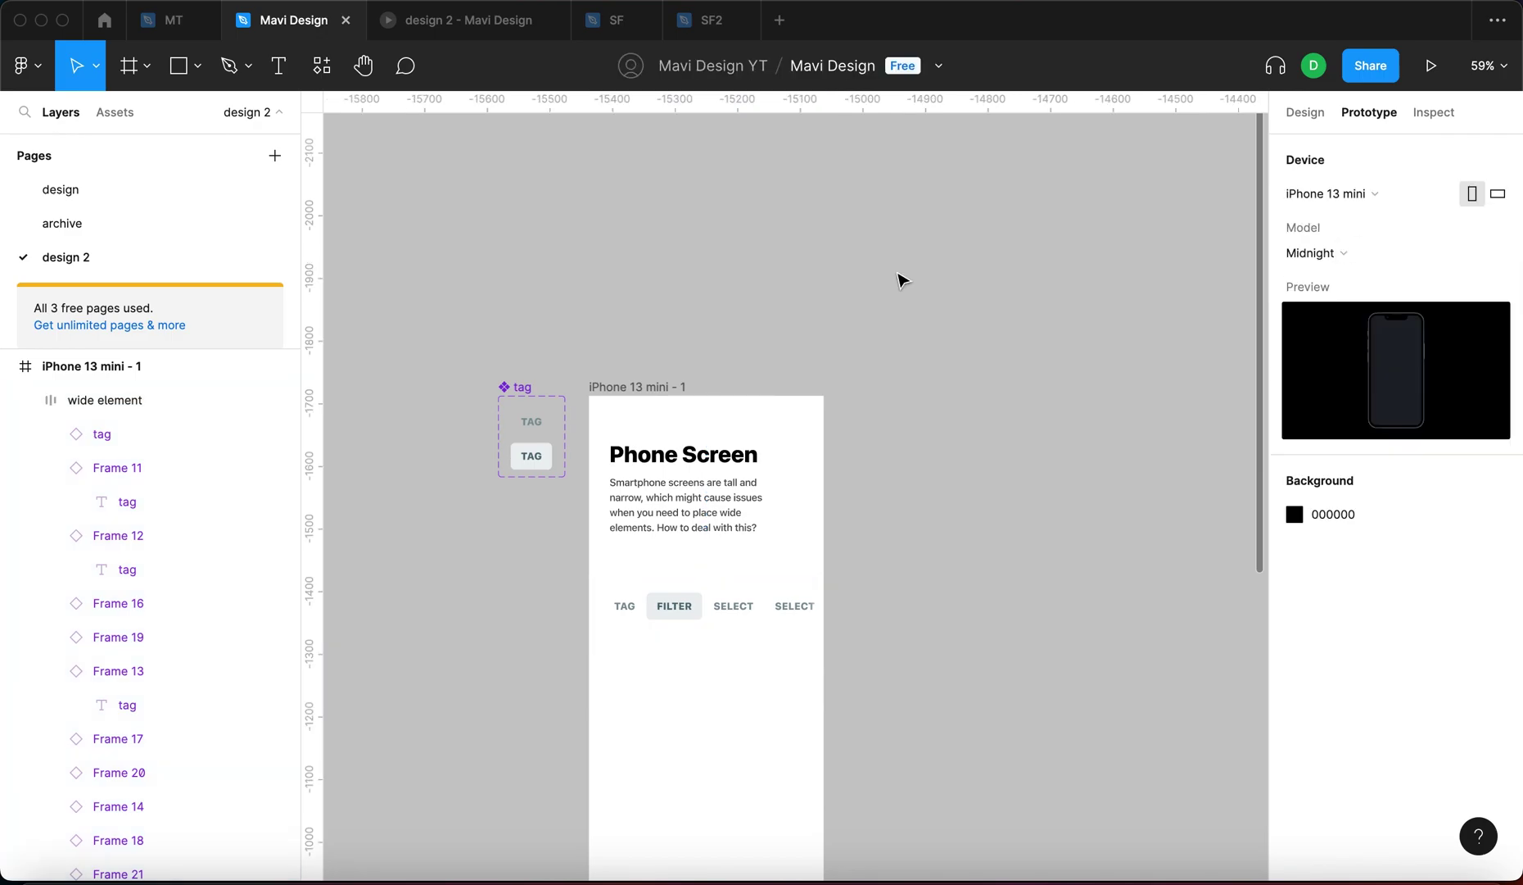
# Scroll the tag row left and right in the prototype preview
pyautogui.click(465, 22)
pyautogui.hscroll(5, 837, 405)
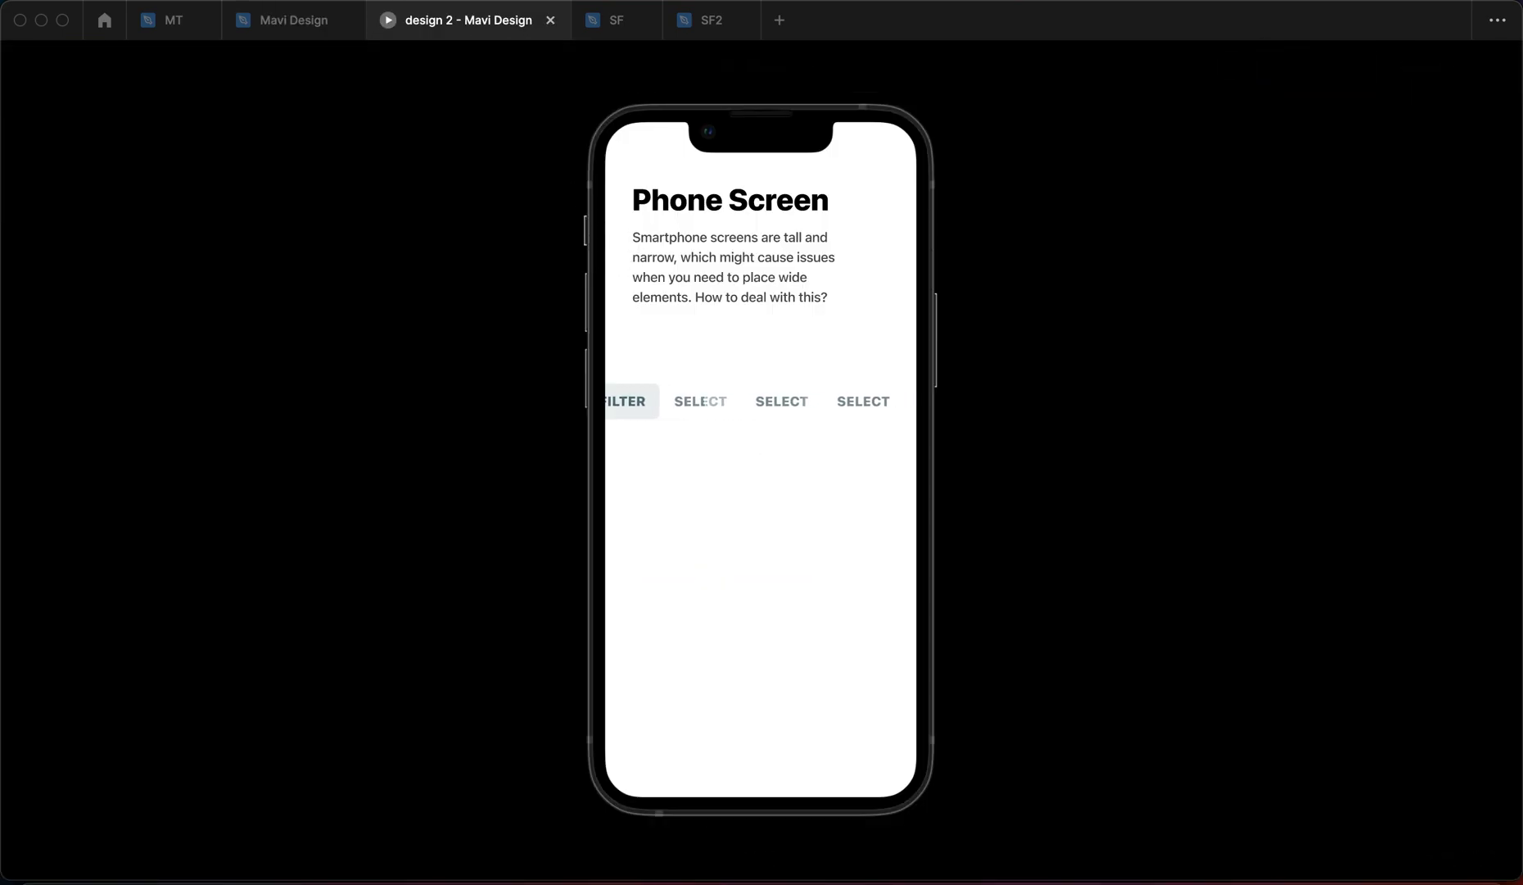
pyautogui.hscroll(-5, 860, 403)
pyautogui.hscroll(10, 831, 402)
pyautogui.hscroll(-10, 831, 402)
pyautogui.hscroll(-3, 831, 402)
pyautogui.hscroll(2, 748, 405)
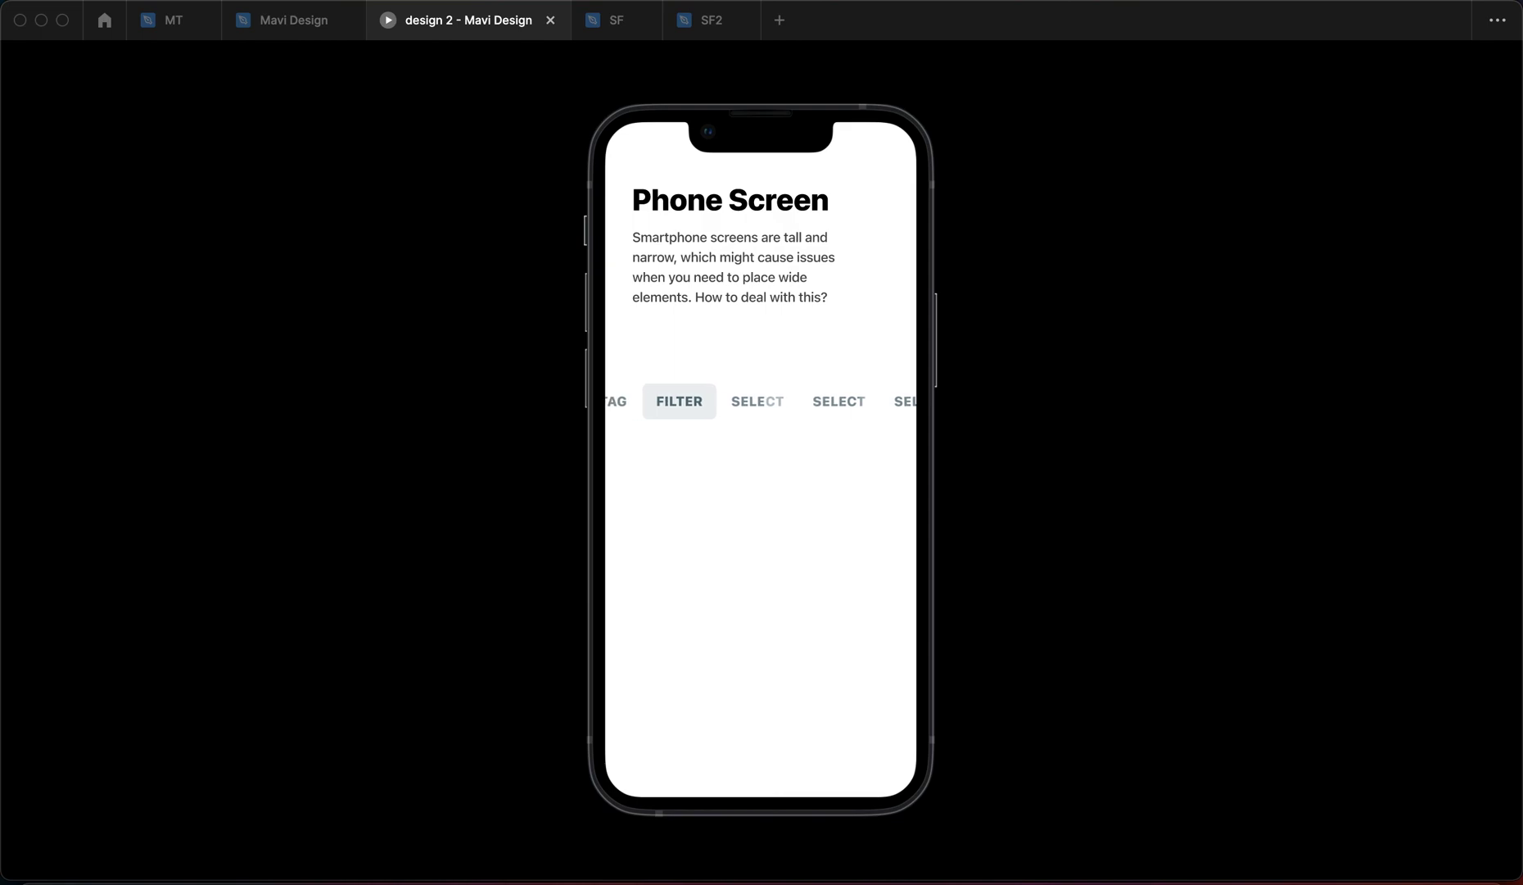
pyautogui.hscroll(2, 823, 401)
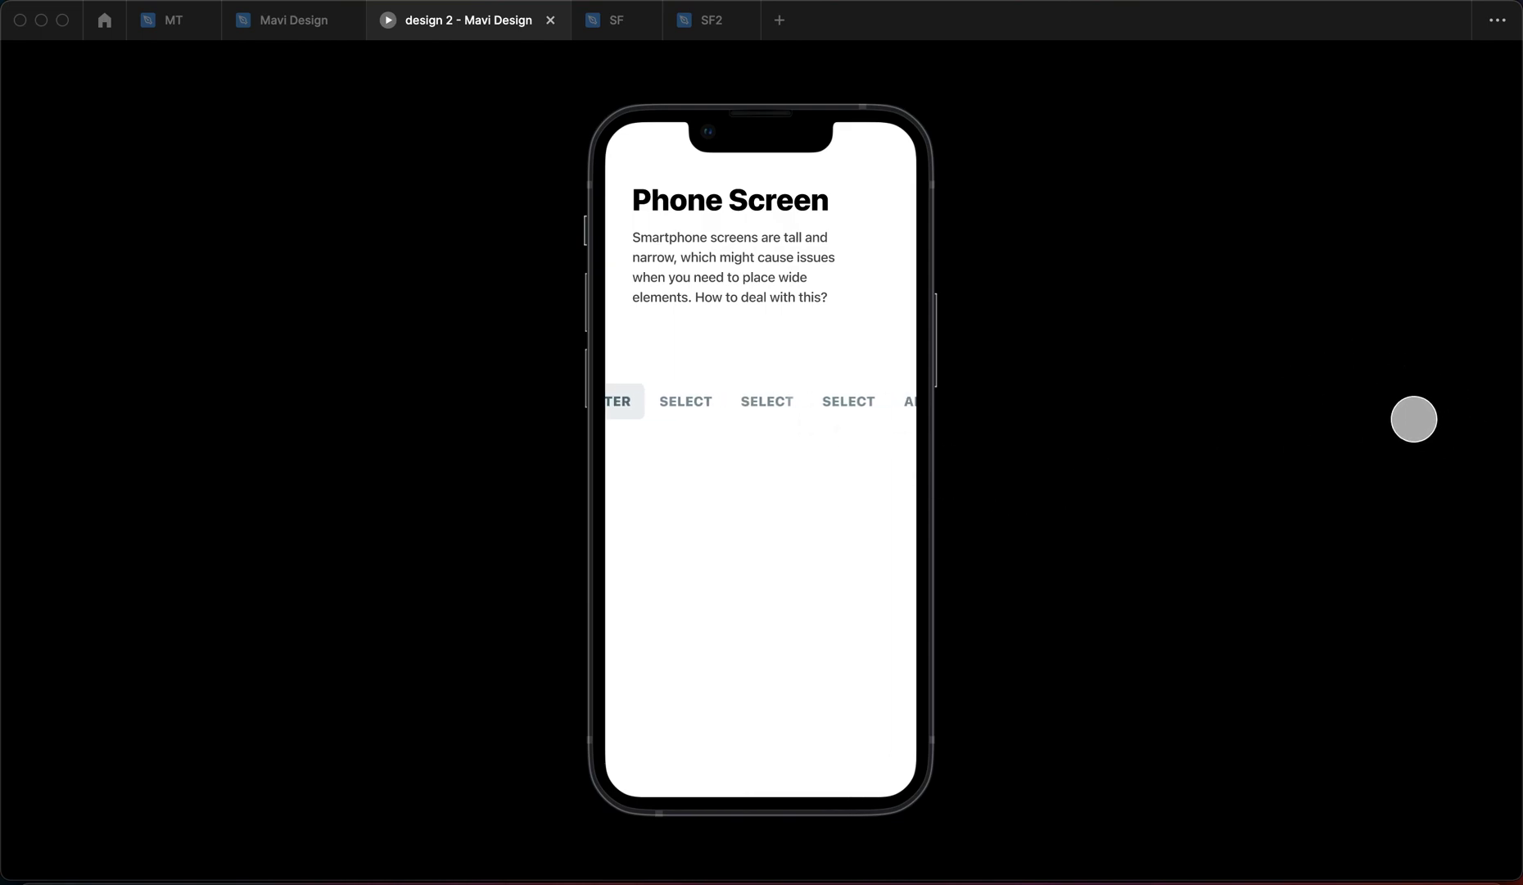
pyautogui.hscroll(8, 585, 405)
pyautogui.hscroll(5, 586, 404)
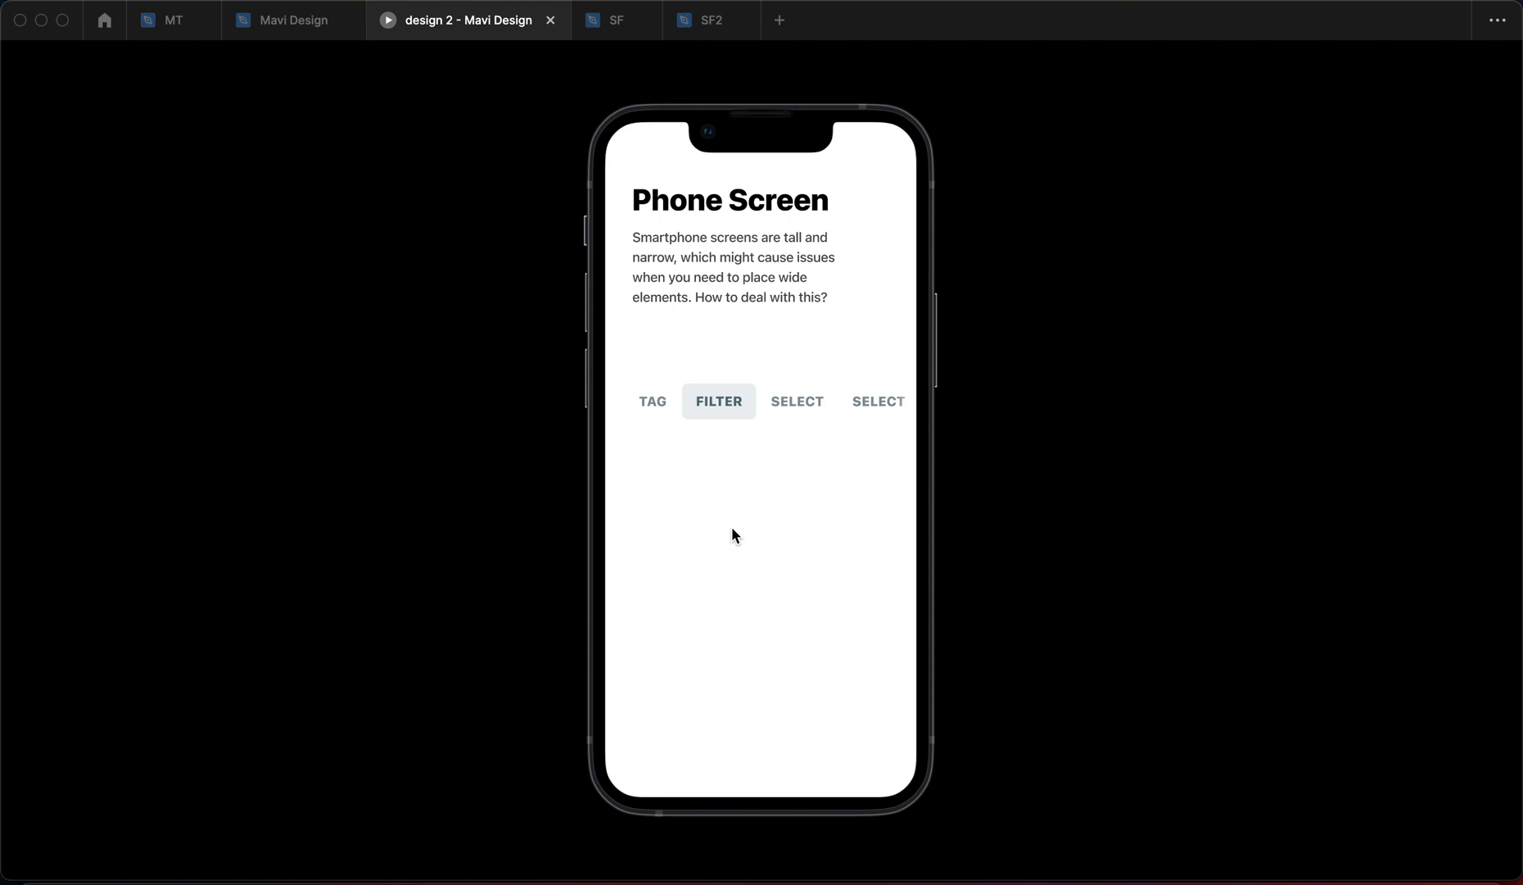
# Check the wide element's layout in the editor, then restart the preview with R
pyautogui.click(294, 27)
pyautogui.scroll(3, 651, 496)
pyautogui.scroll(-1, 649, 497)
pyautogui.click(623, 578)
pyautogui.click(1302, 112)
pyautogui.click(446, 21)
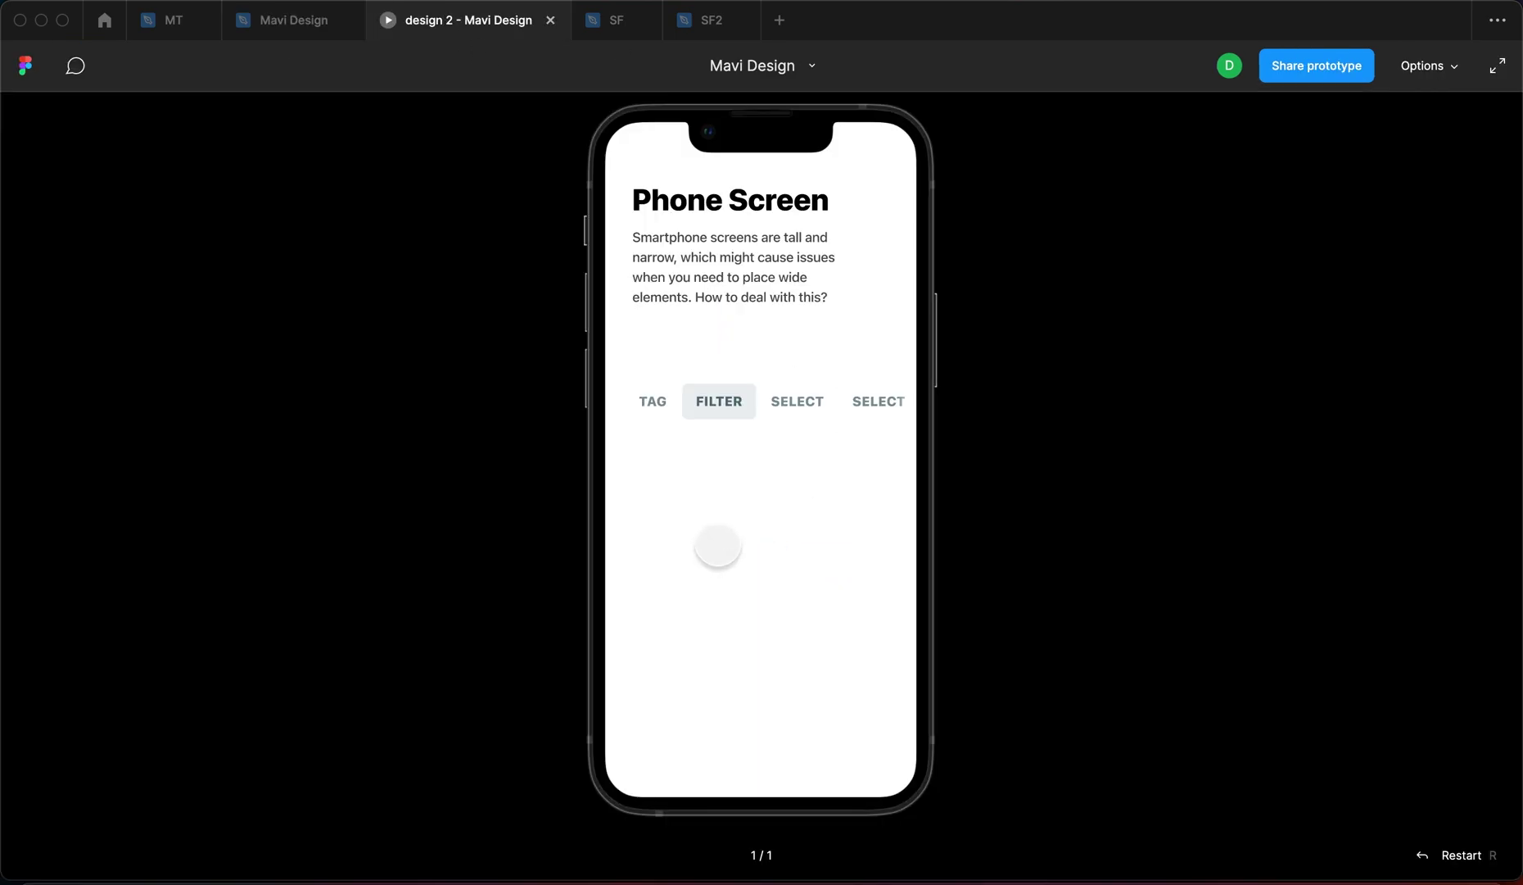
pyautogui.press('r')
pyautogui.hscroll(2, 852, 401)
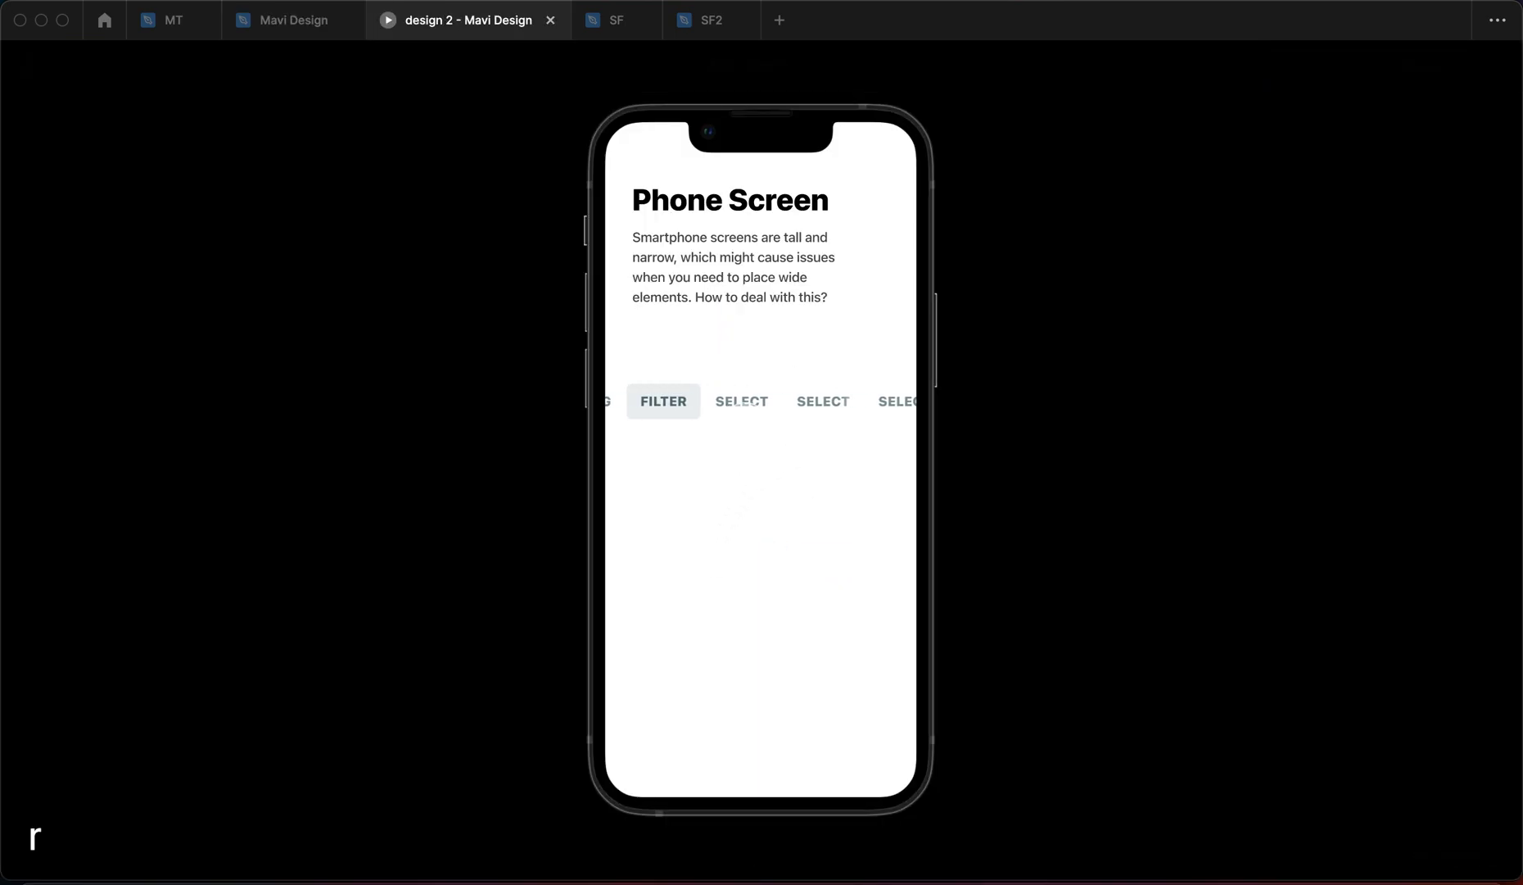
# Close the prototype and select both fade-edge rectangles
pyautogui.press('r')
pyautogui.click(551, 19)
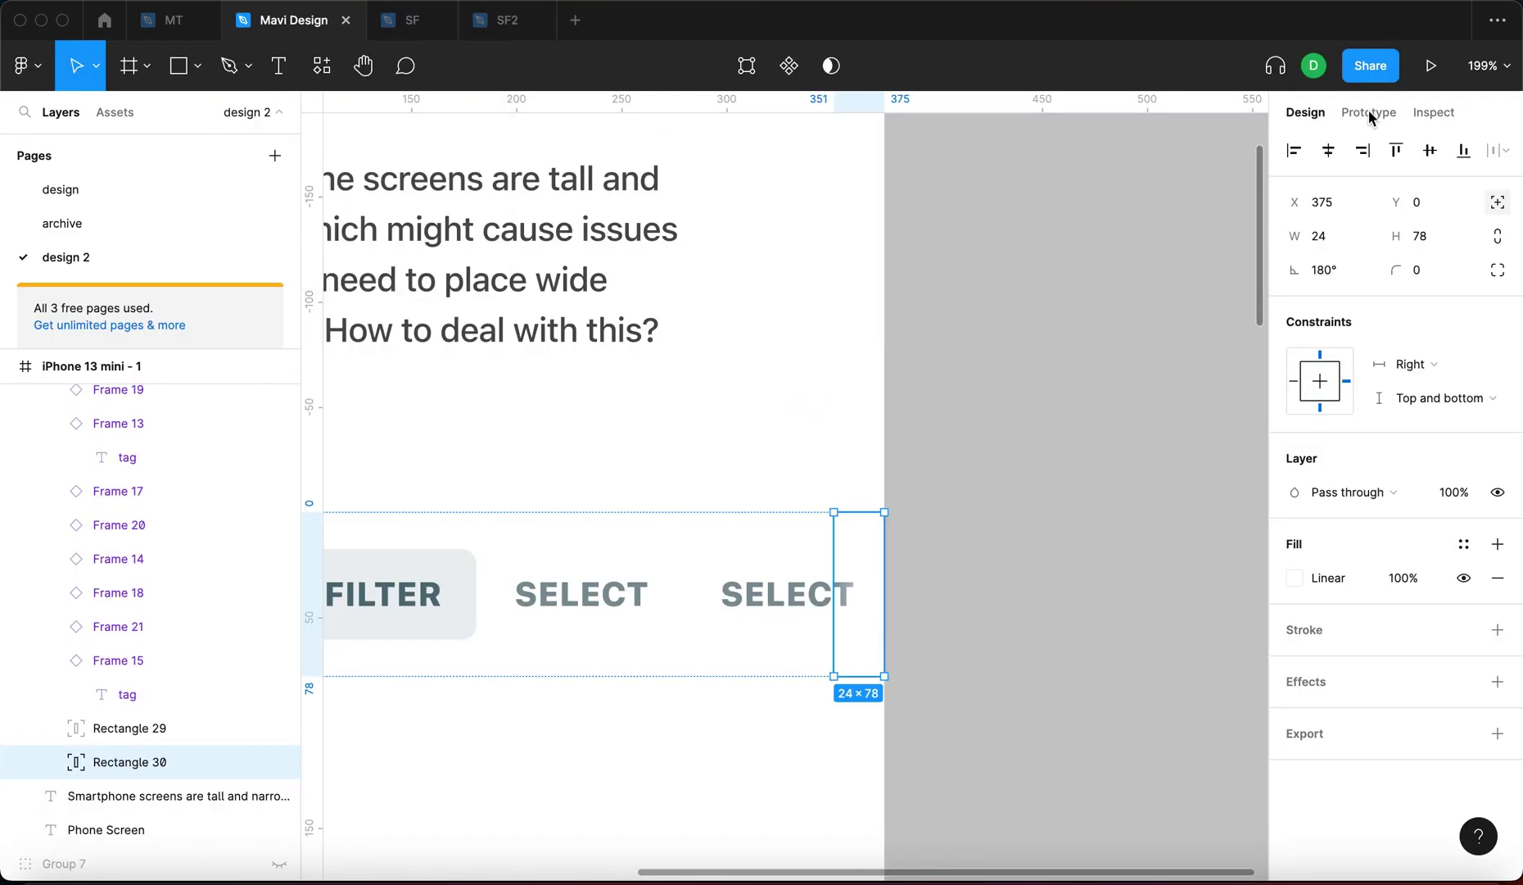
pyautogui.click(1434, 65)
pyautogui.hotkey('ctrl', 'shift', 'Tab')
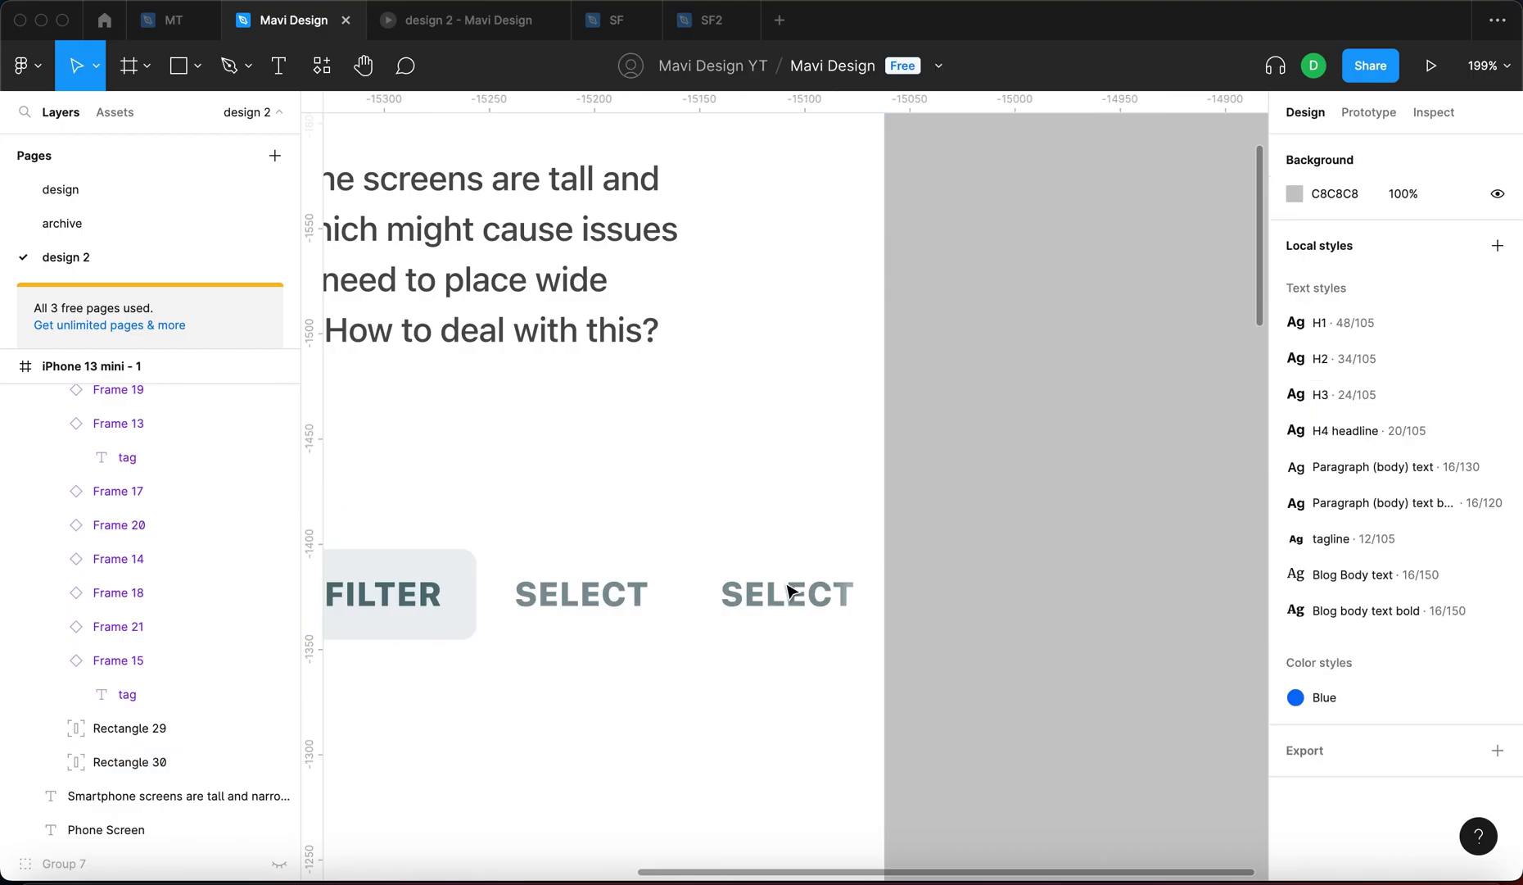
pyautogui.click(857, 589)
pyautogui.hotkey('shift', '1')
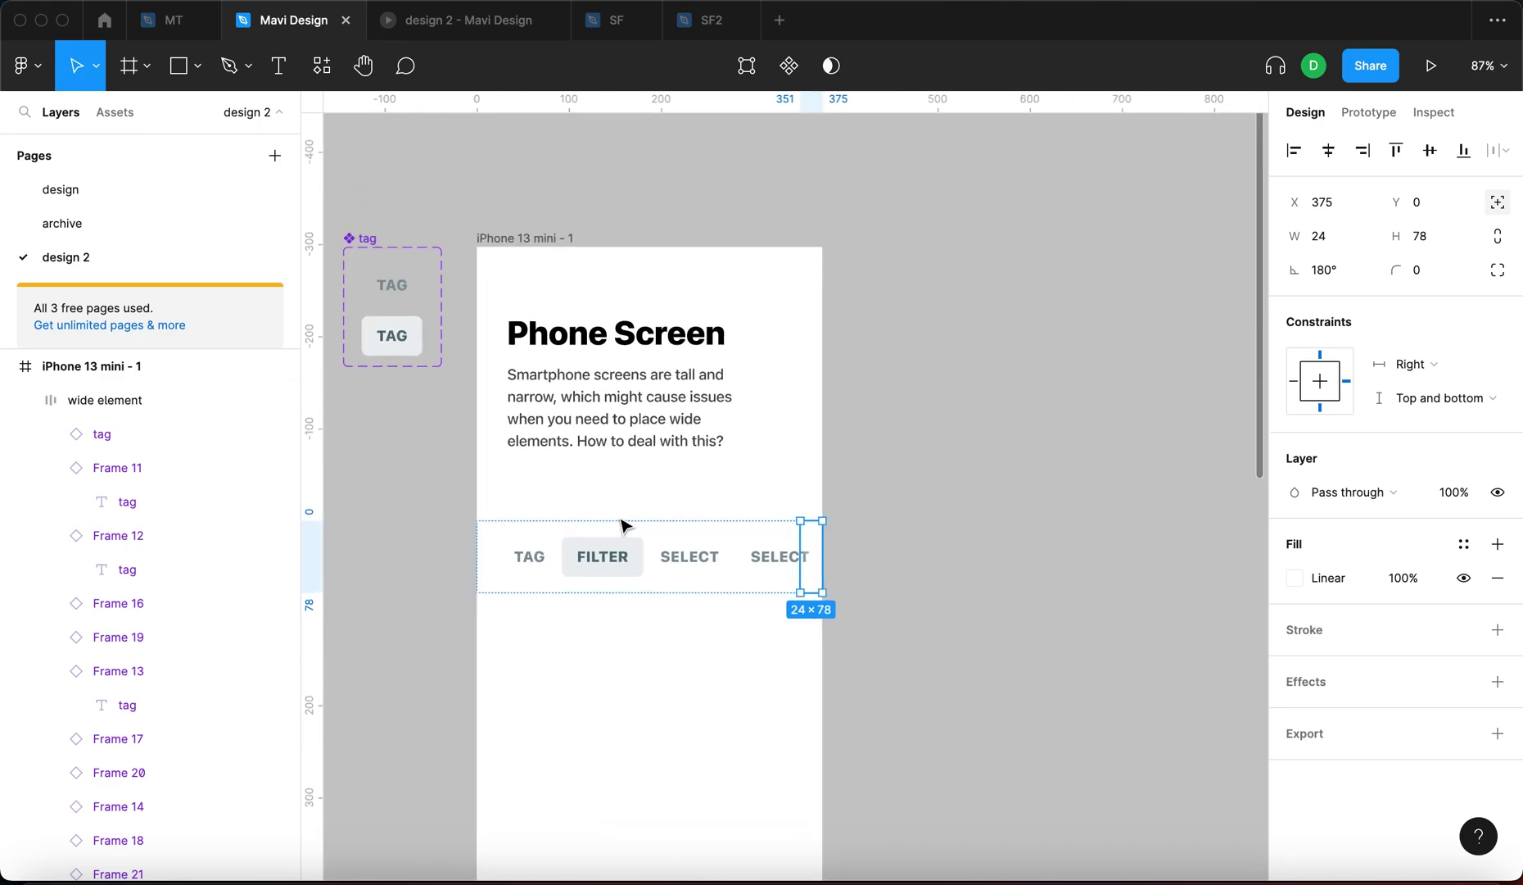
pyautogui.keyDown('shift'); pyautogui.click(579, 559); pyautogui.keyUp('shift')
# Set the fade rectangles' Position to Fixed (stay in place) and reopen the preview
pyautogui.click(1368, 112)
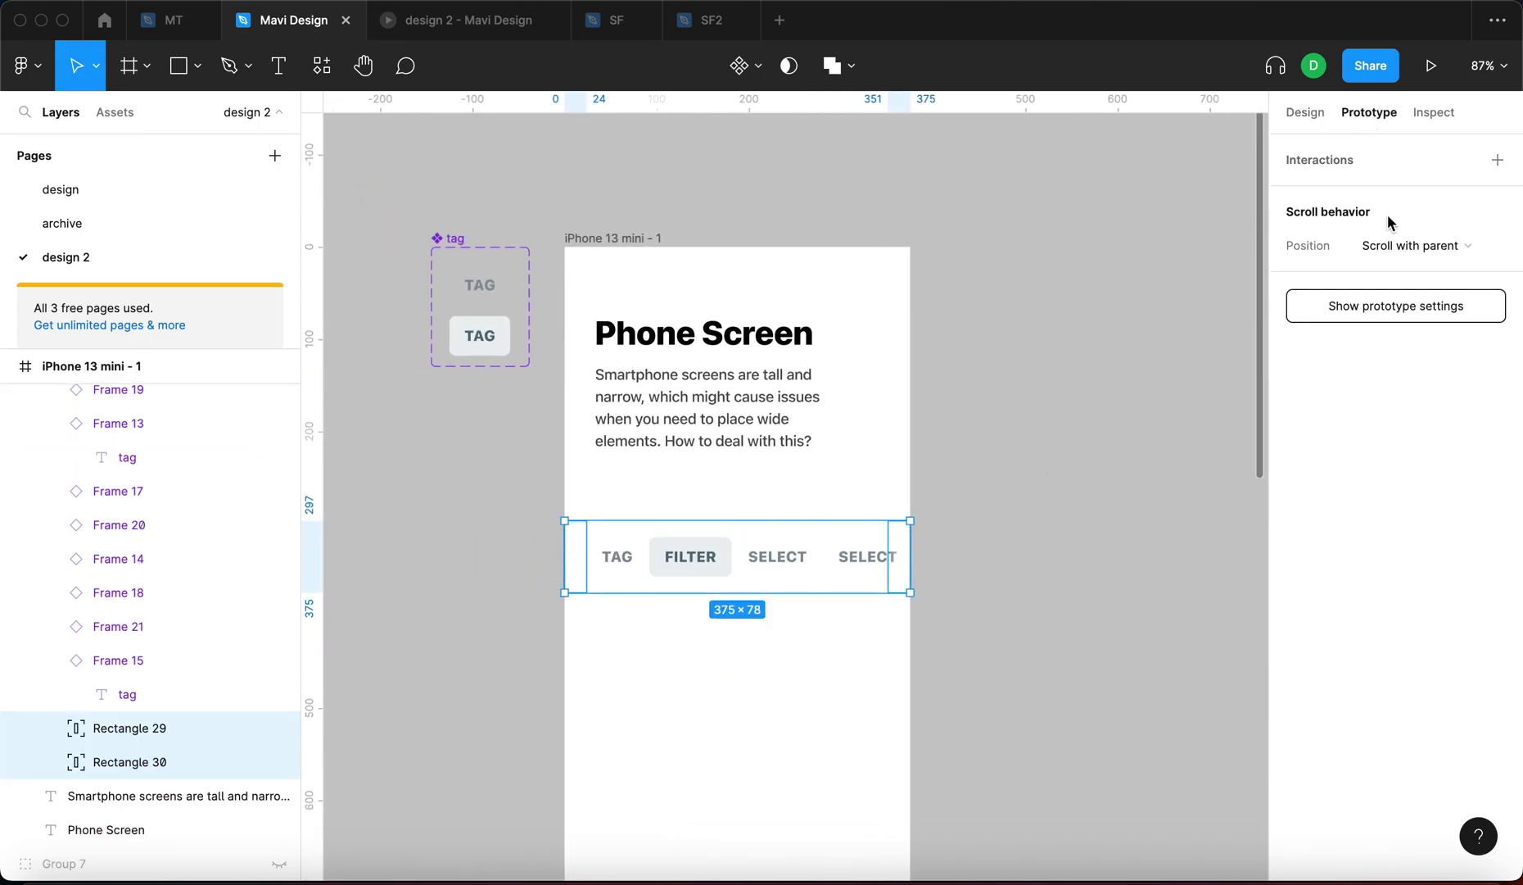
pyautogui.click(1448, 248)
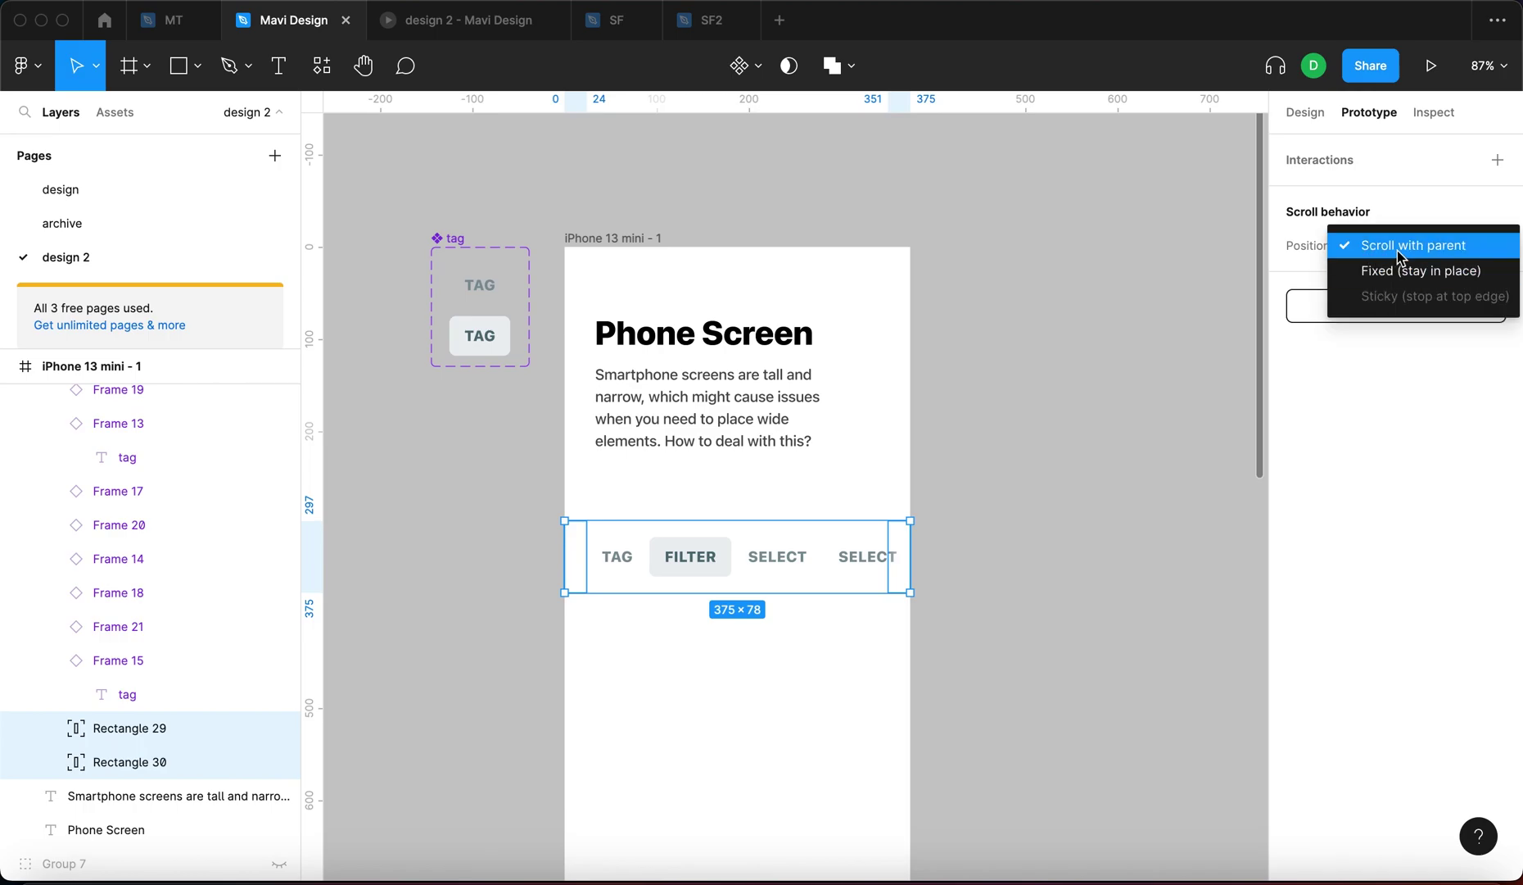
pyautogui.click(1398, 251)
pyautogui.click(1432, 250)
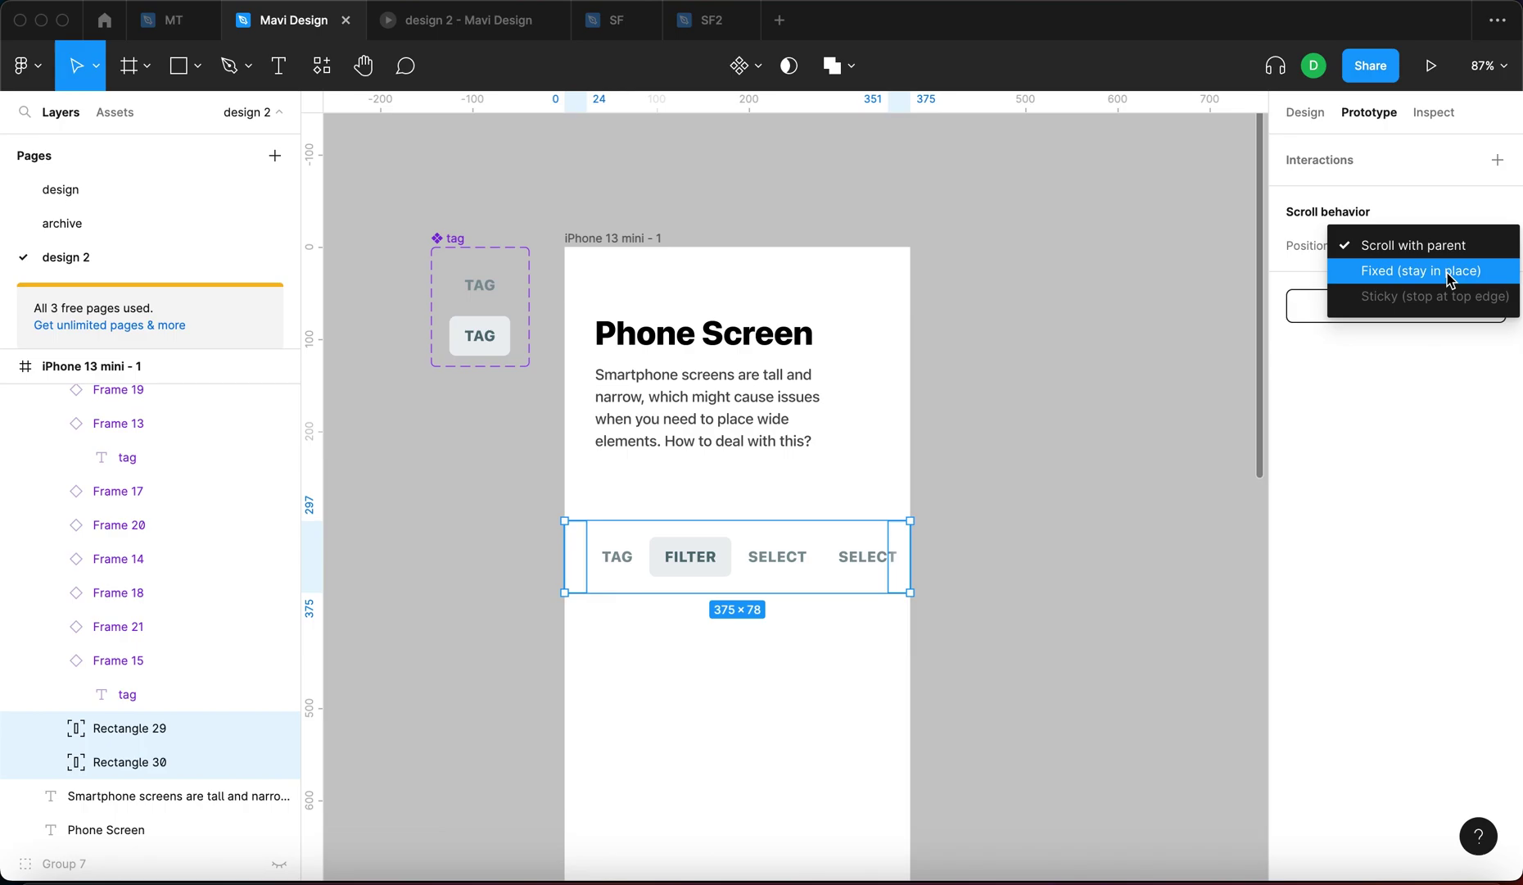
pyautogui.click(1449, 279)
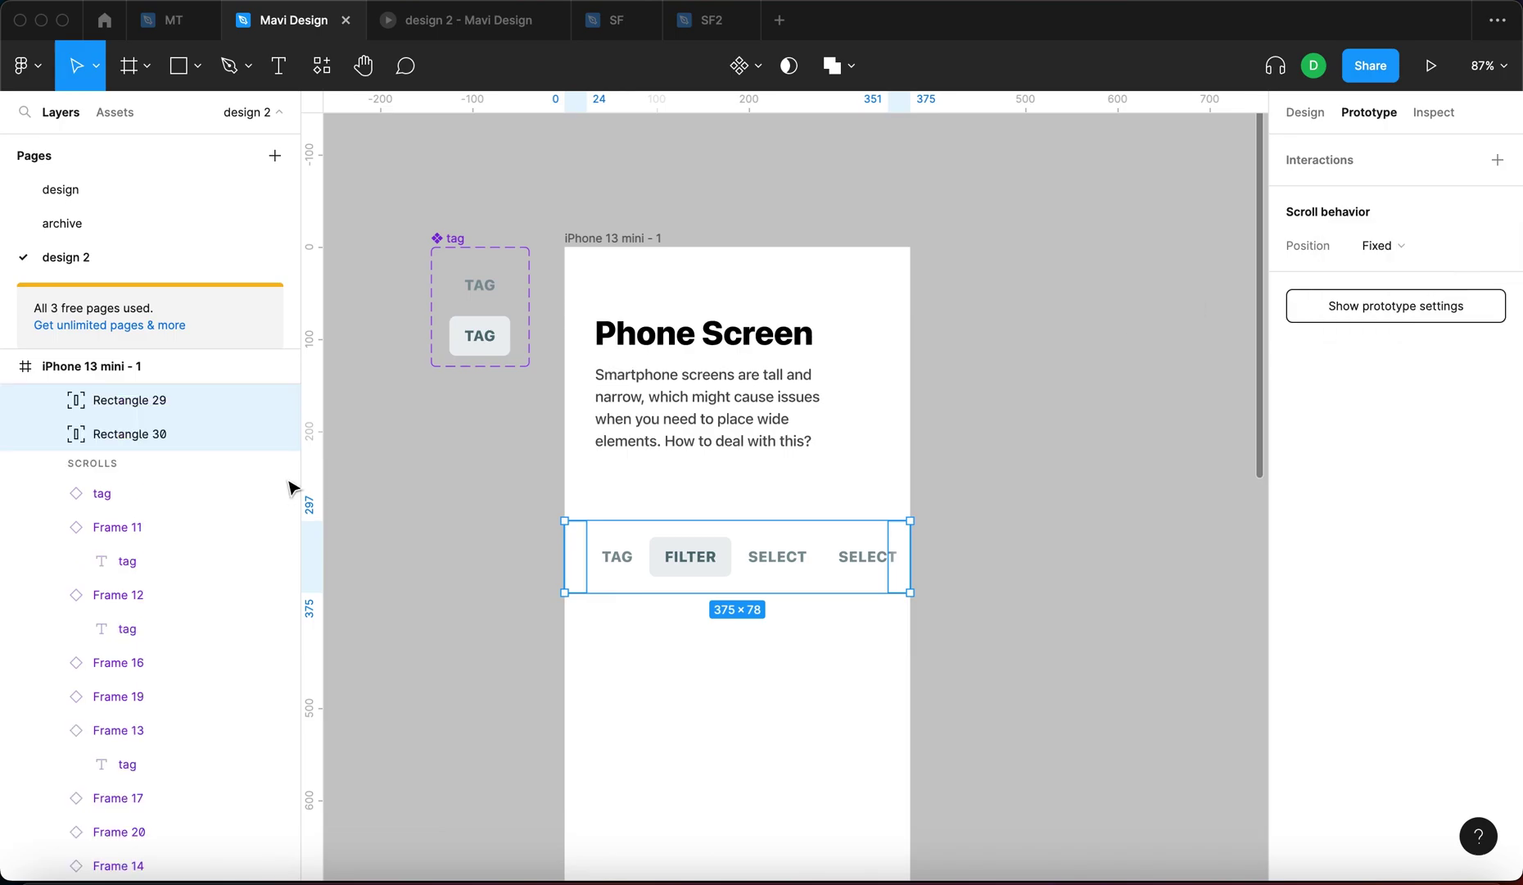
pyautogui.click(452, 516)
pyautogui.click(458, 29)
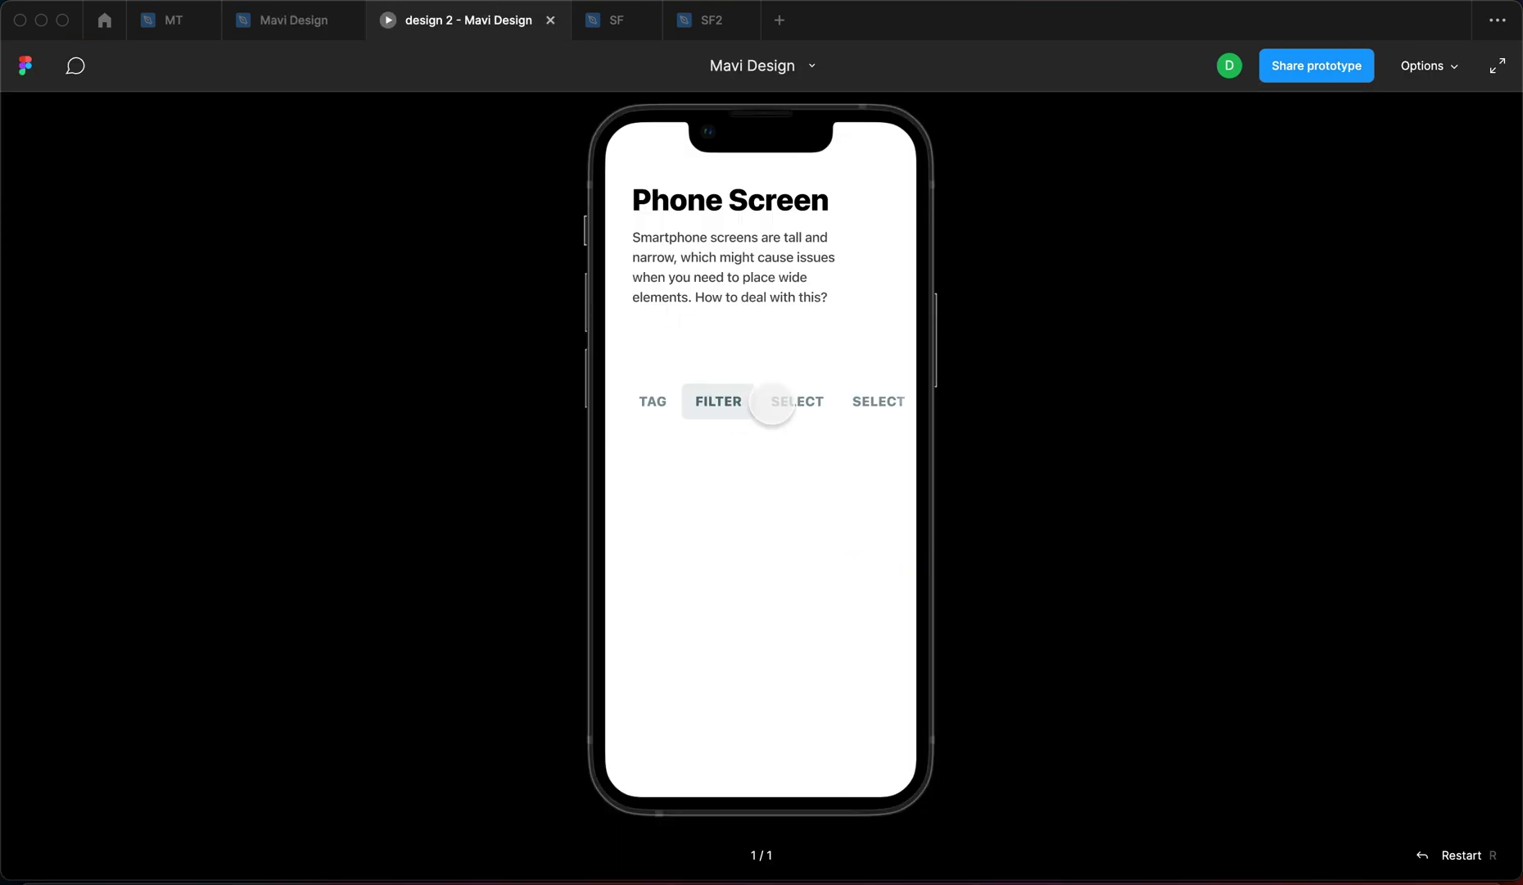
pyautogui.hscroll(5, 771, 402)
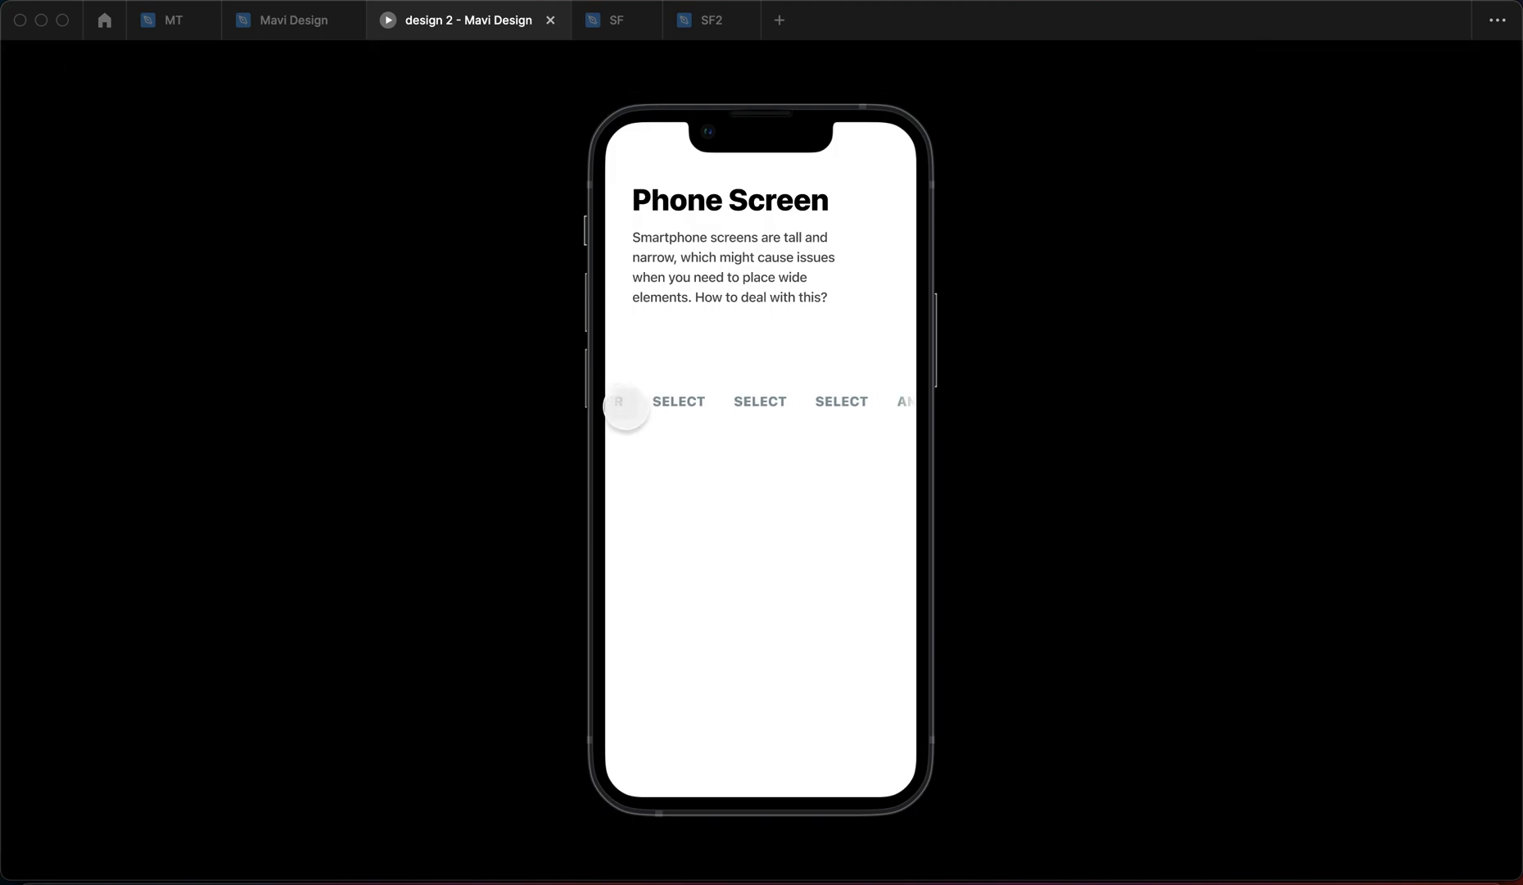
pyautogui.hscroll(-2, 636, 401)
pyautogui.hscroll(2, 807, 401)
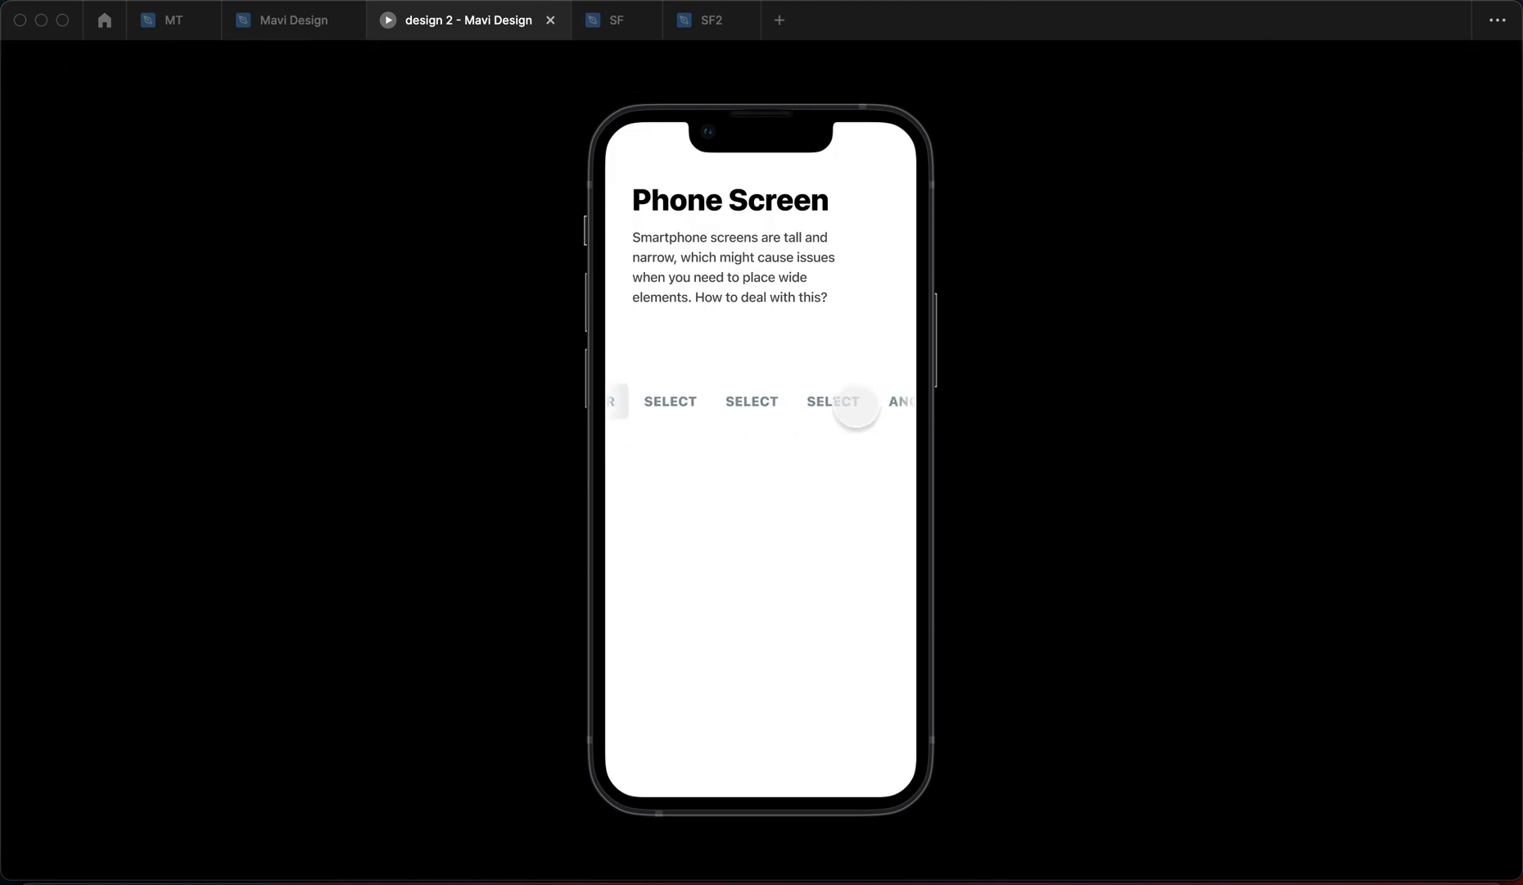
pyautogui.hscroll(-4, 760, 401)
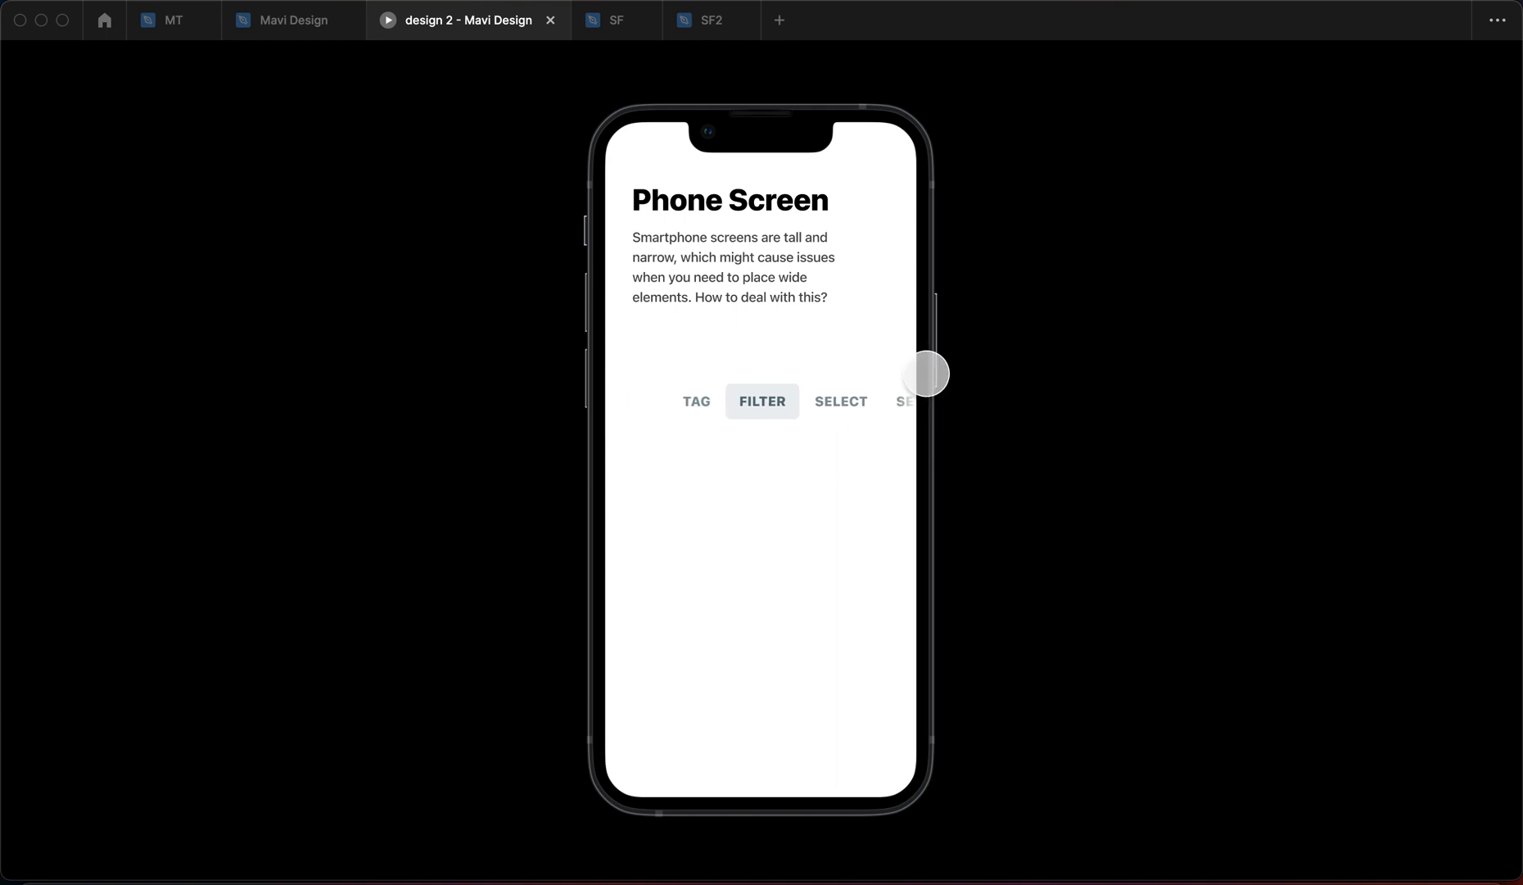
pyautogui.hotkey('ctrl', 'shift', 'Tab')
# Set the wide element tag row's Position to Sticky
pyautogui.click(778, 541)
pyautogui.click(1399, 245)
pyautogui.click(1401, 296)
pyautogui.click(1113, 609)
# Draw a grey rectangle below the tag row, centre it horizontally, and open the preview
pyautogui.scroll(-3, 1112, 609)
pyautogui.press('r')
pyautogui.moveTo(603, 494); pyautogui.dragTo(888, 779)
pyautogui.click(982, 690)
pyautogui.click(500, 26)
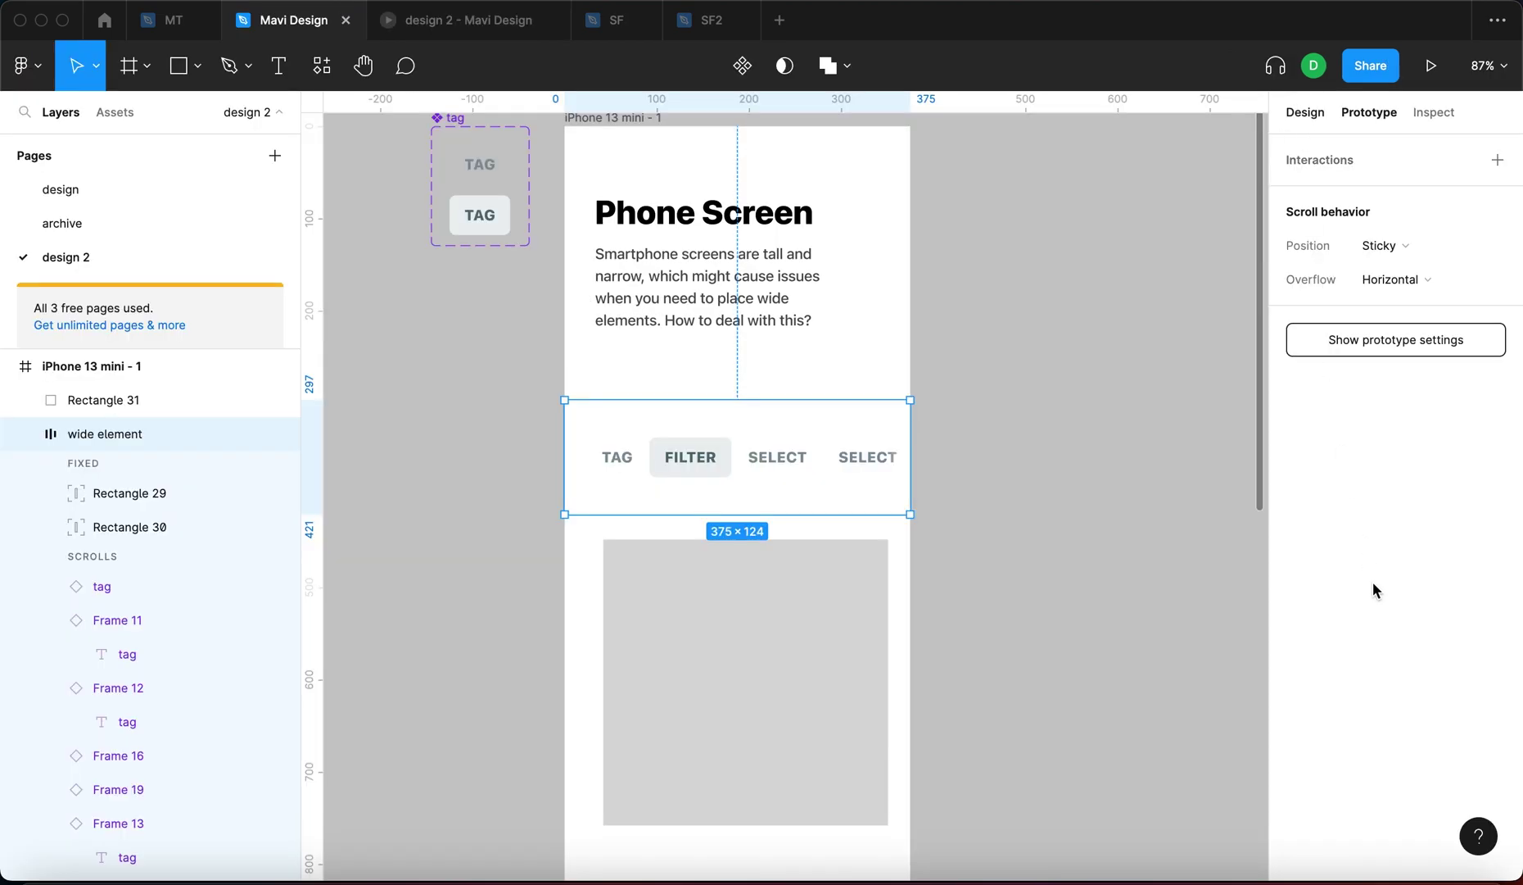
pyautogui.hotkey('alt', '8')
pyautogui.scroll(-3, 1411, 654)
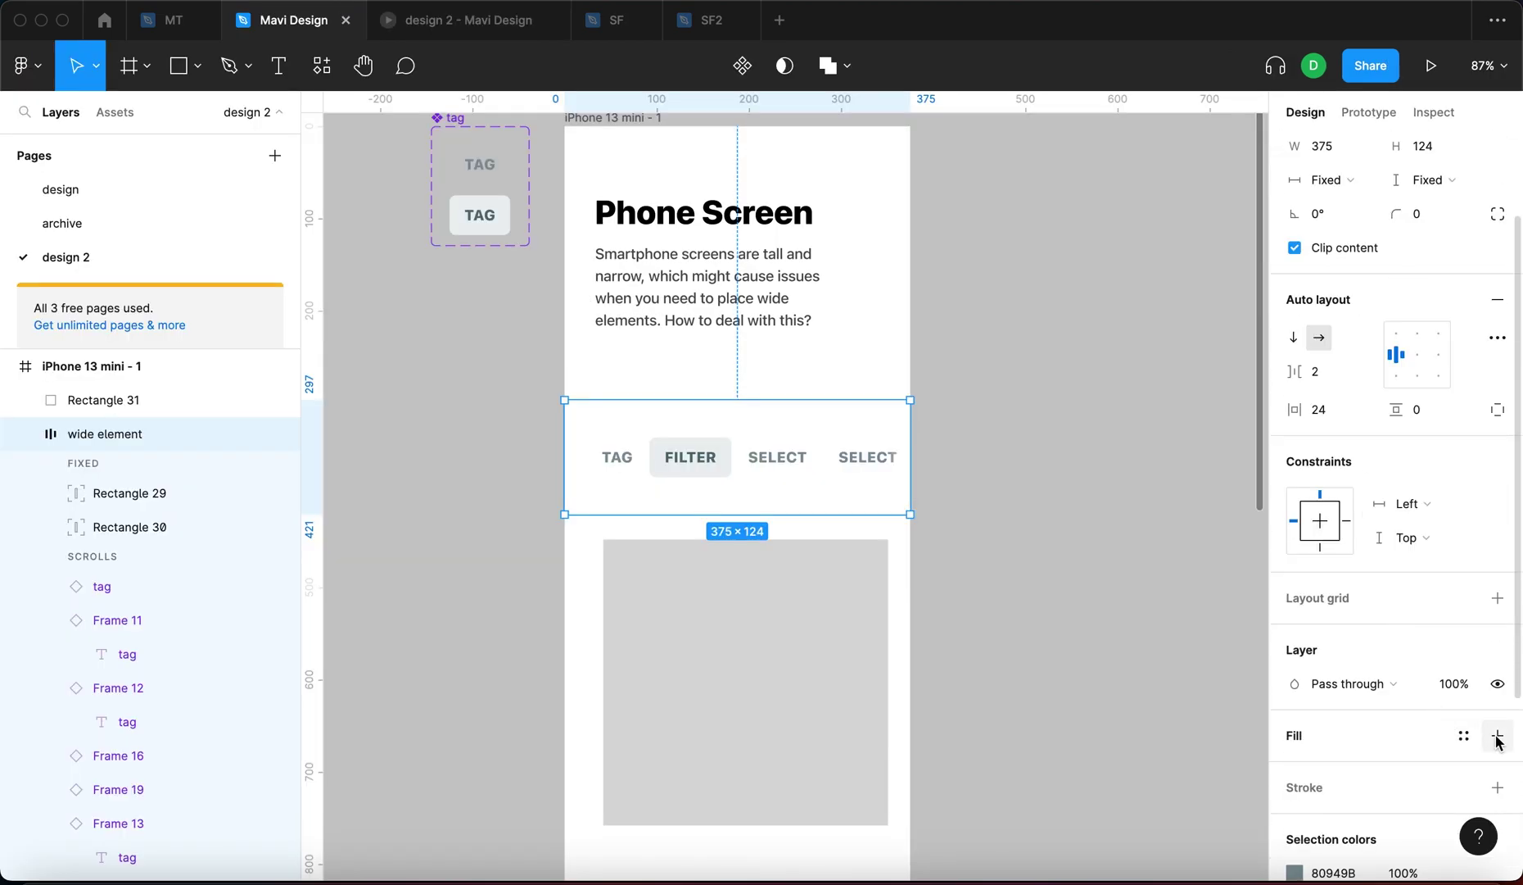
pyautogui.click(833, 663)
pyautogui.hotkey('alt', 'h')
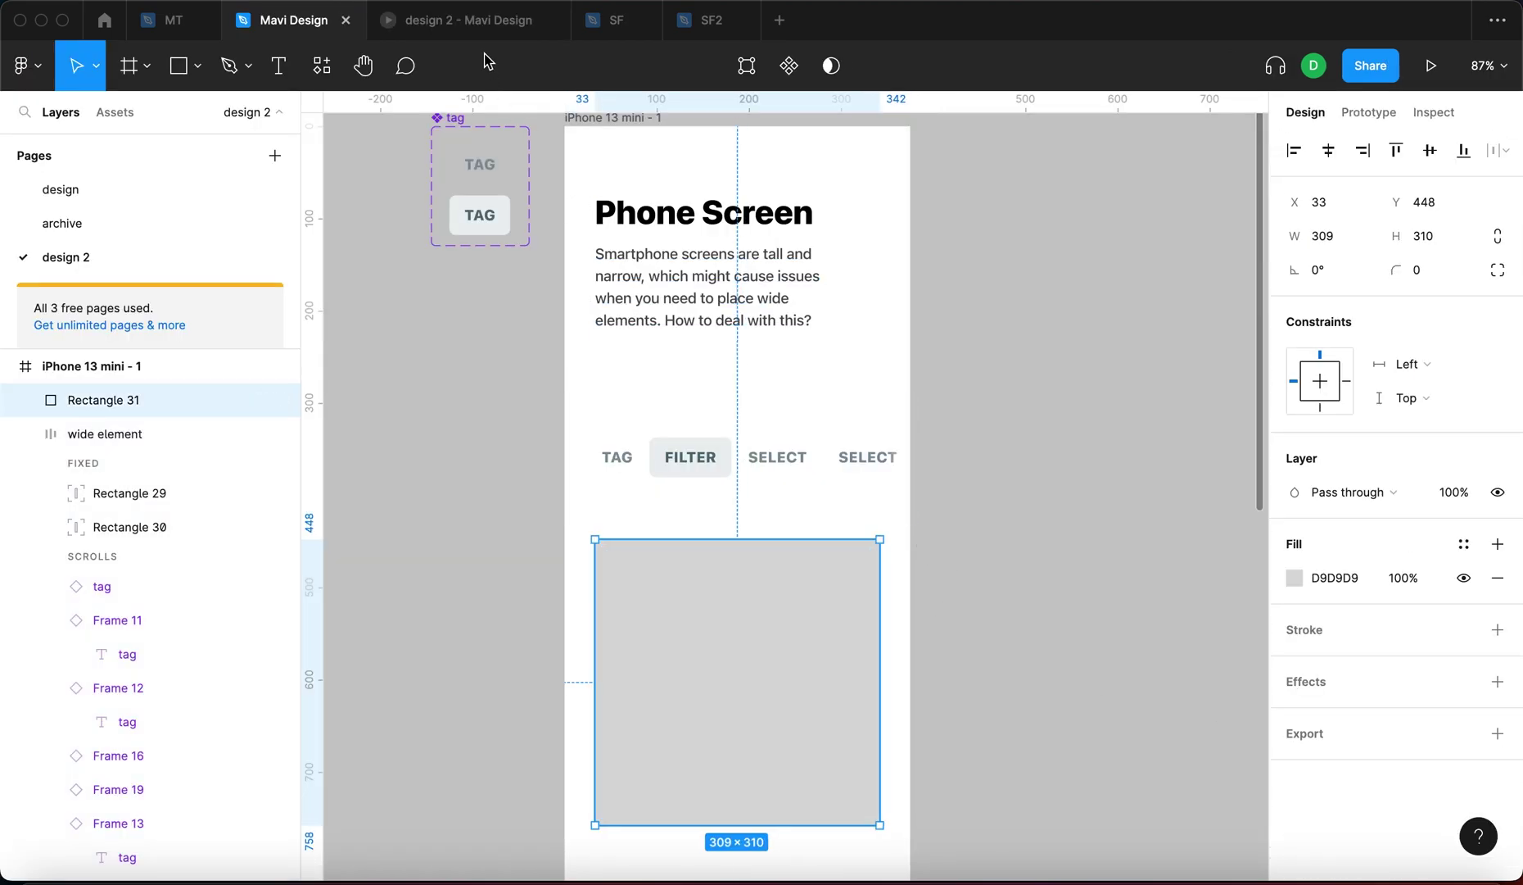
pyautogui.hotkey('ctrl', 'Tab')
pyautogui.scroll(-10, 727, 499)
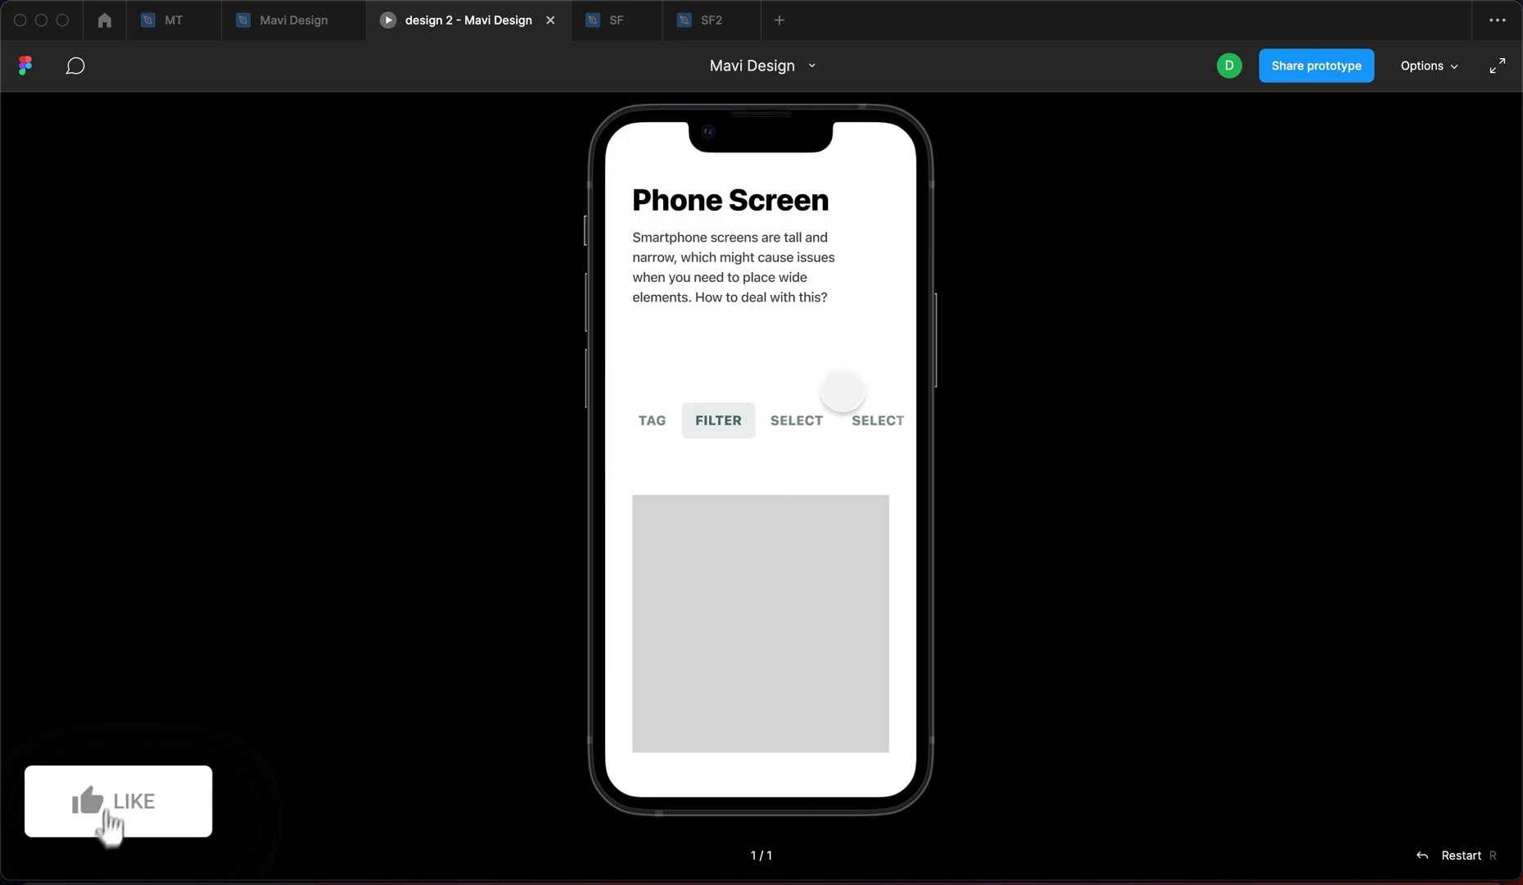
pyautogui.click(850, 416)
pyautogui.hscroll(3, 850, 419)
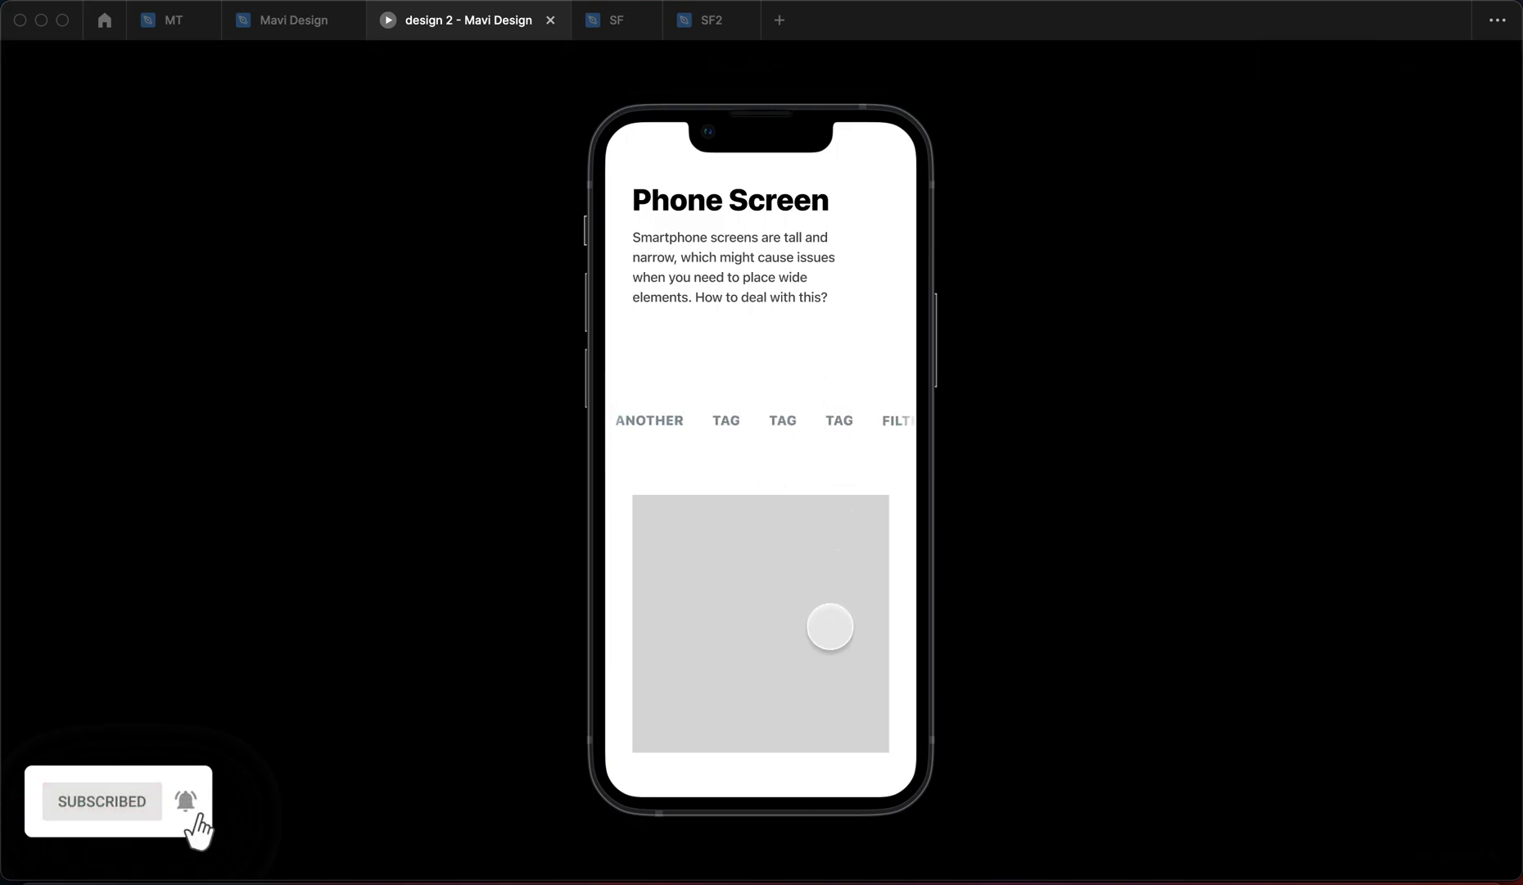
pyautogui.scroll(-3, 830, 626)
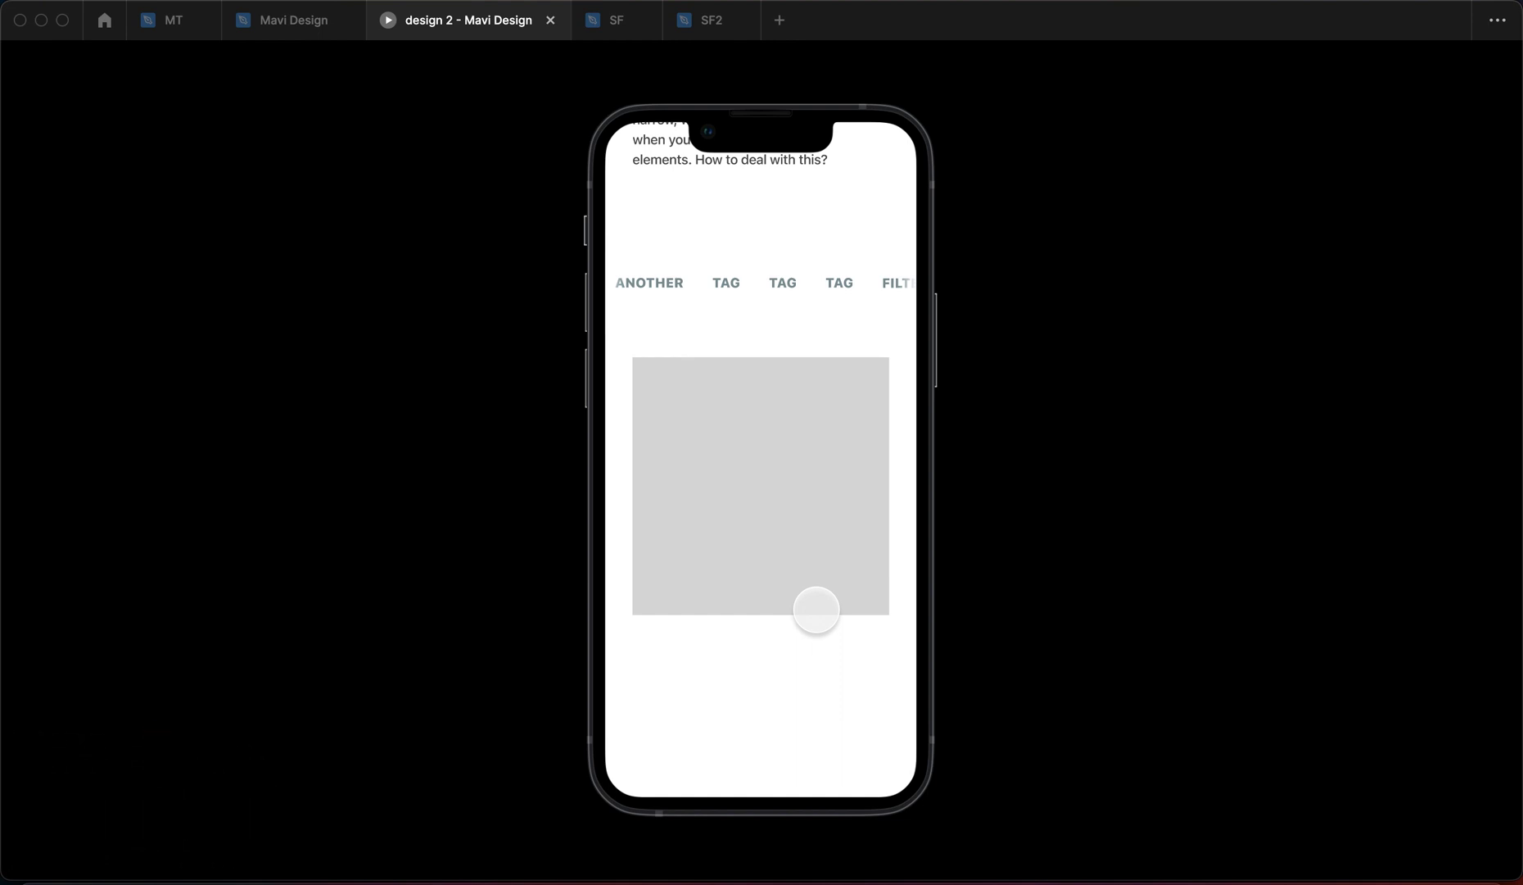